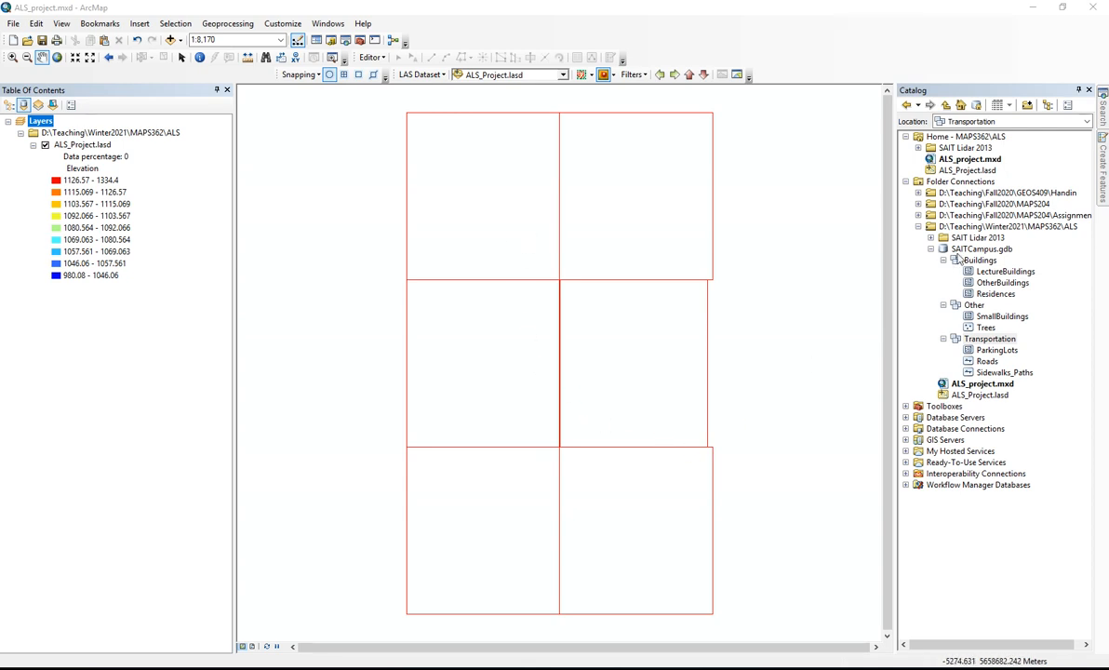
- Collapse the SAITCampus geodatabase and search the tools for "Las to raster"
left_click(932, 249)
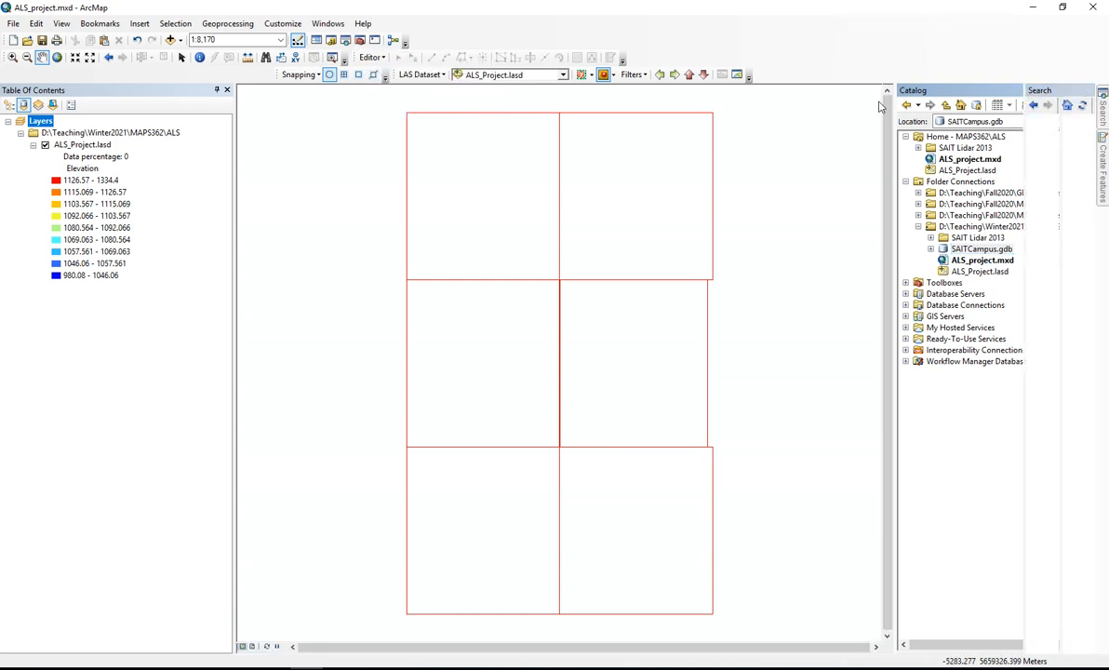
left_click(1102, 107)
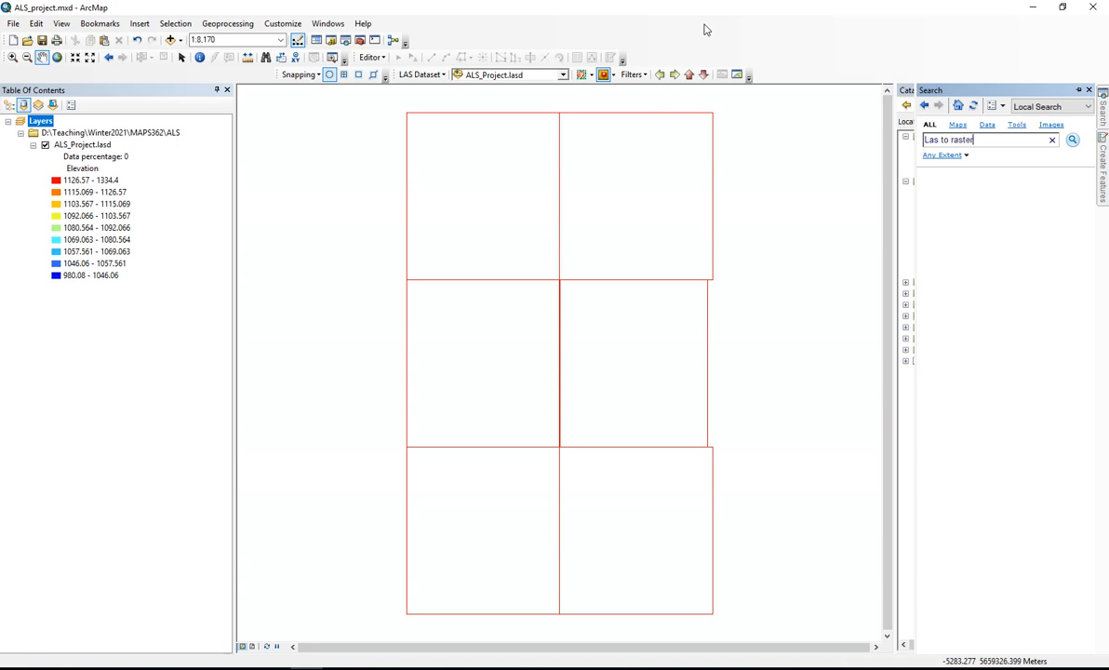
key("Return")
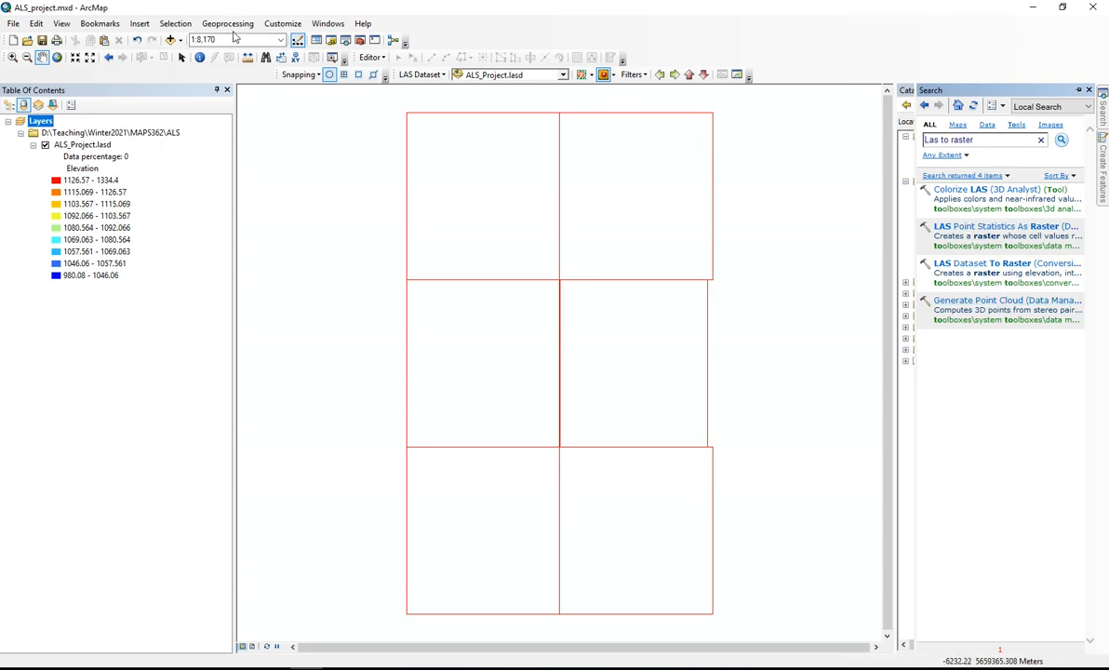
- Check whether the 3D Analyst and Spatial Analyst extensions are enabled
left_click(283, 24)
left_click(284, 56)
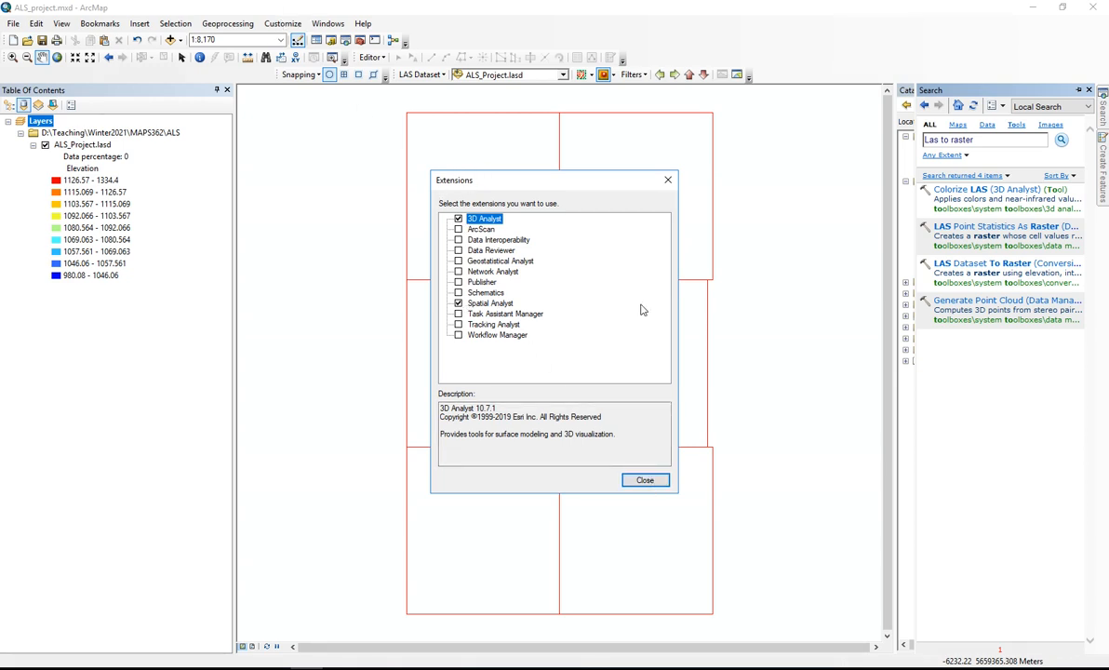
left_click(652, 481)
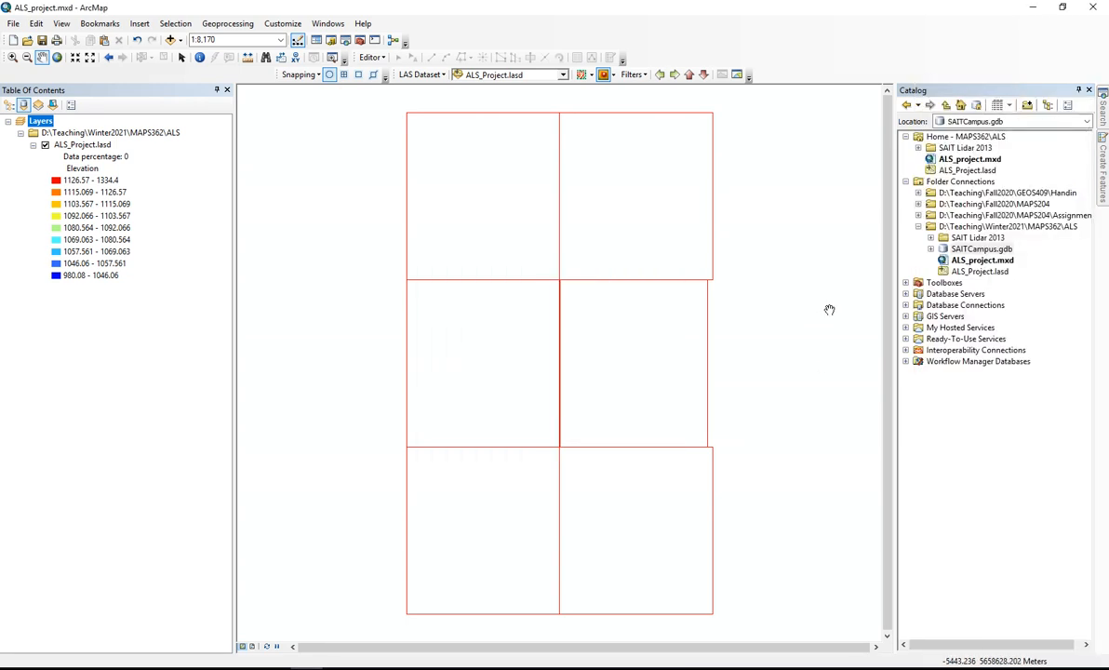
- Open the LAS Dataset to Raster tool from the search results and set ALS_Project.lasd as its input
mouse_move(1105, 104)
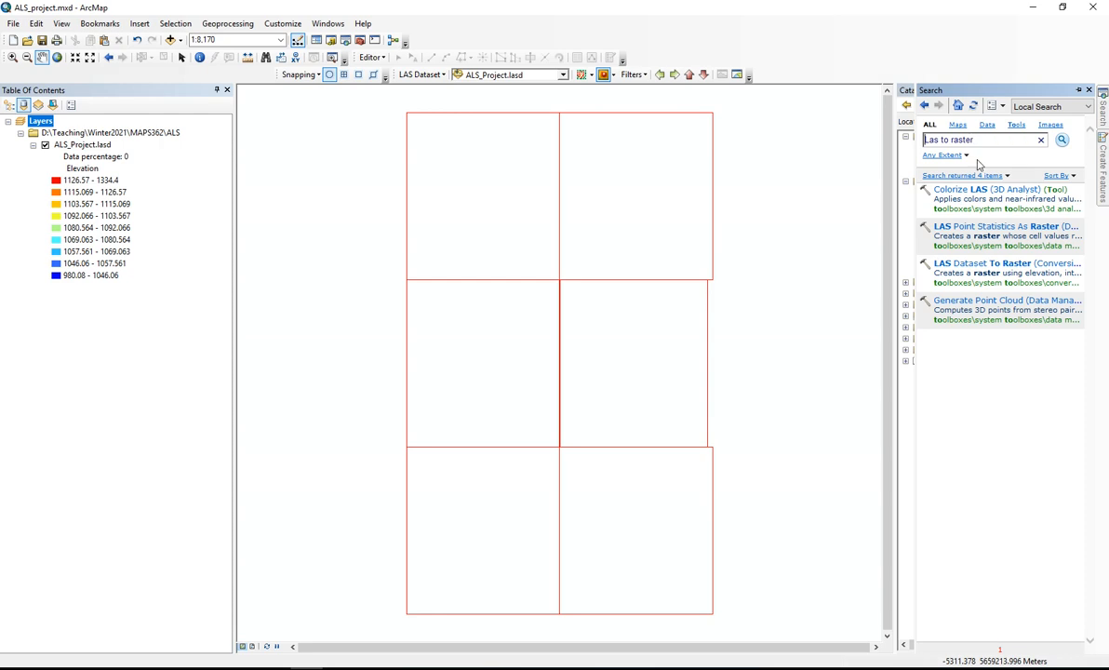
left_click(1013, 262)
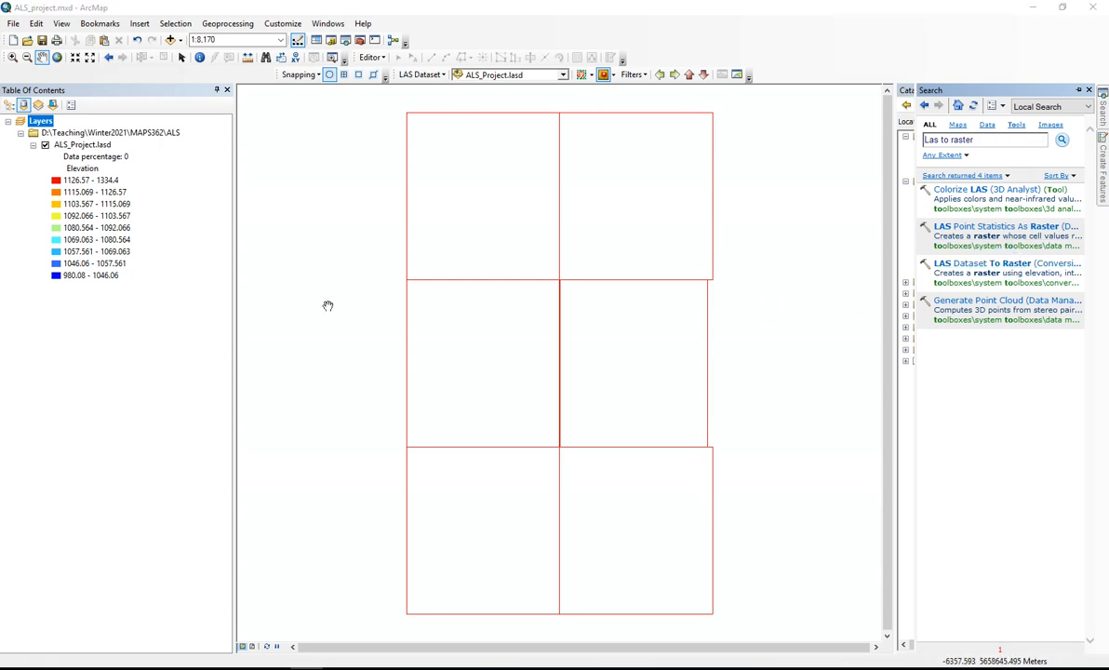
left_click_drag(298, 141, 452, 159)
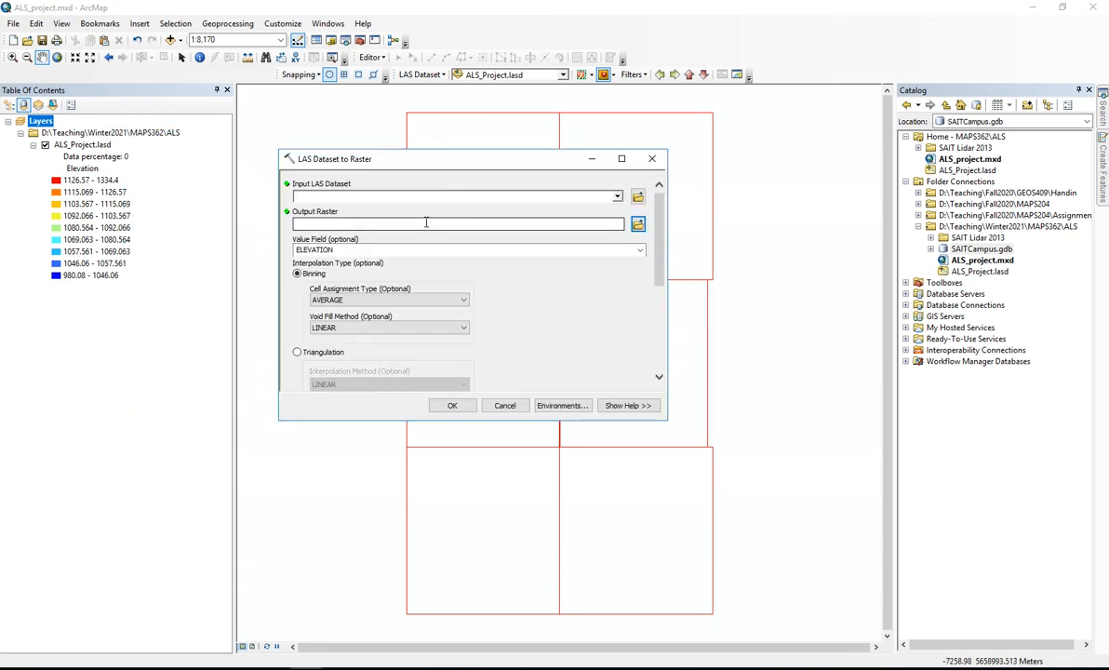
left_click(617, 196)
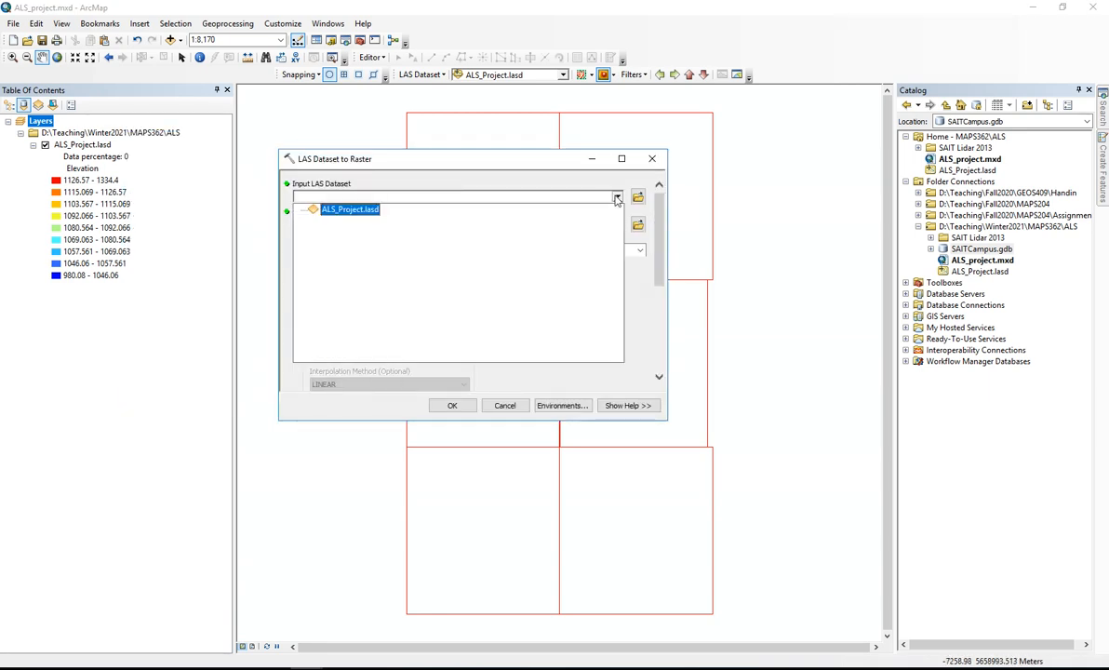
left_click(348, 210)
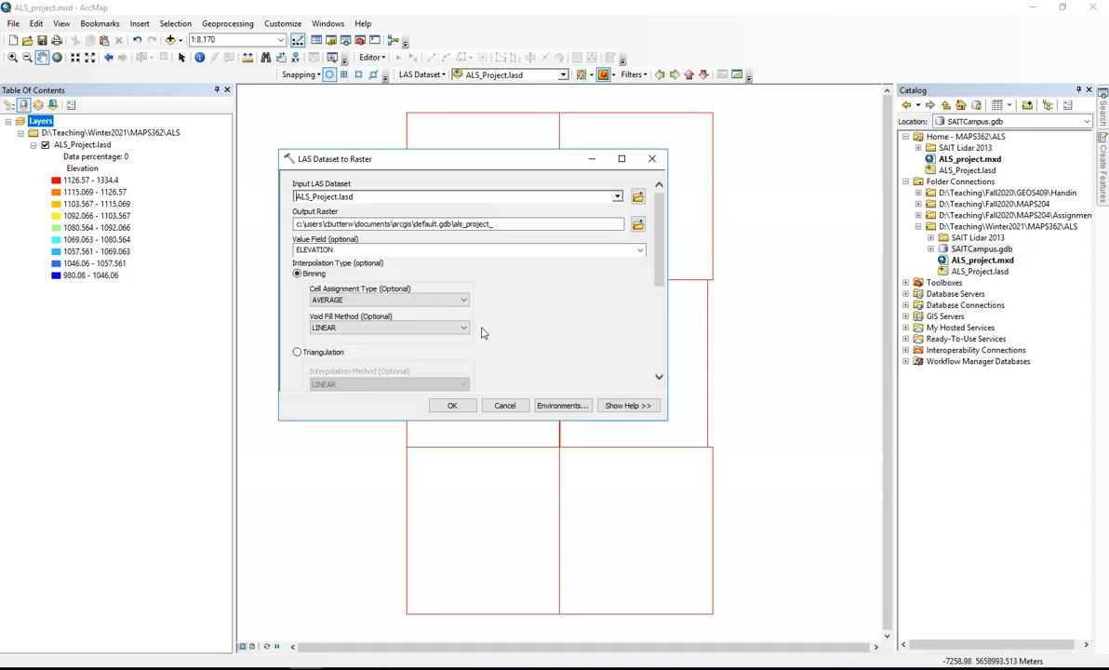
- Set the output raster to Raster_Data in the home folder MAPS362\ALS
left_click(637, 224)
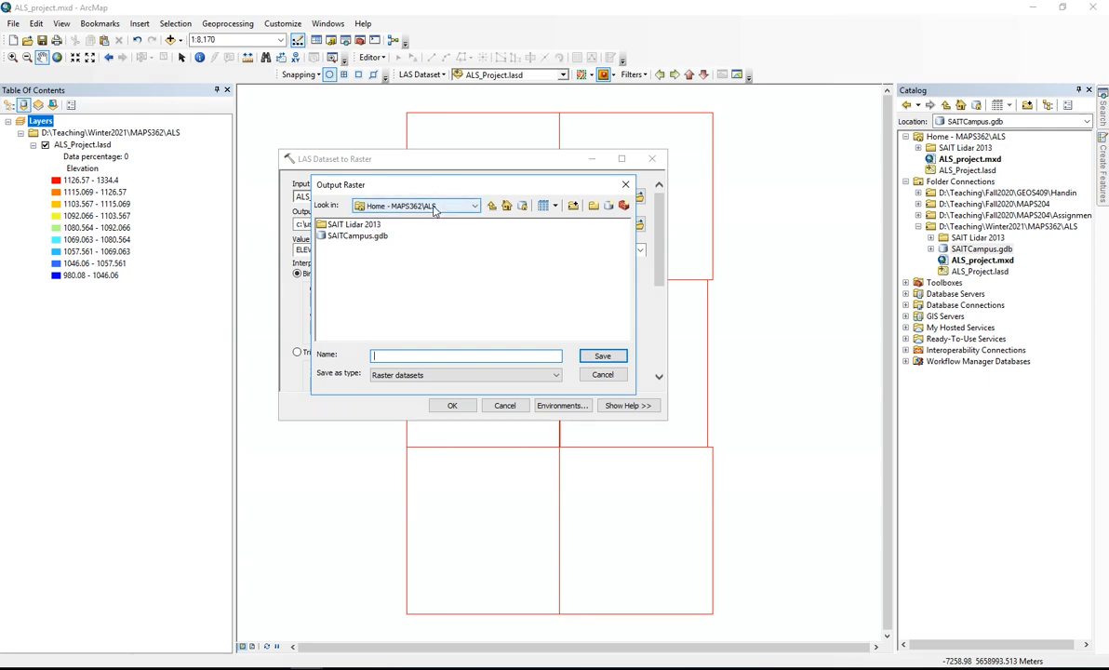
left_click(439, 209)
left_click(441, 221)
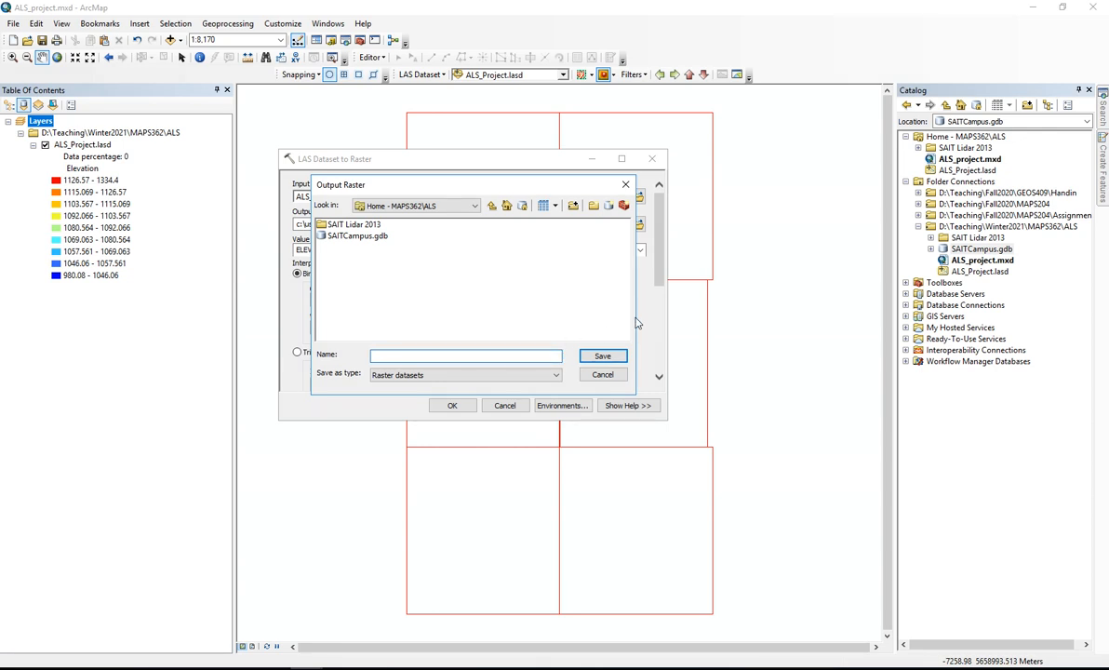
type("RAs")
key("BackSpace")
key("BackSpace")
type("as")
left_click(603, 357)
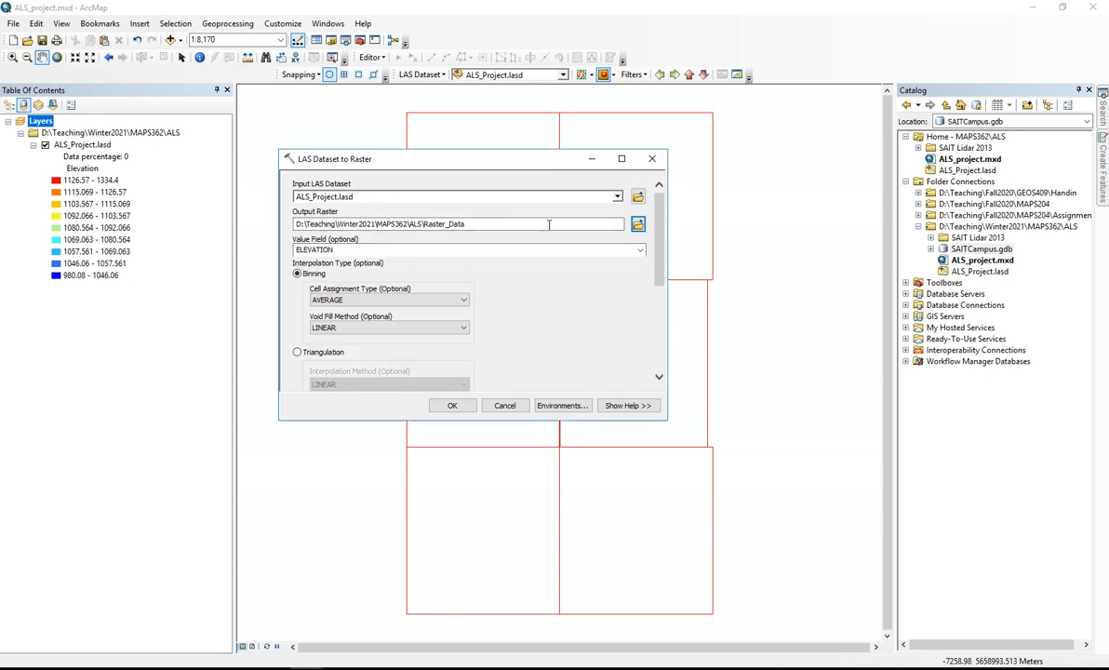
- Keep ELEVATION as the value field and binning interpolation with AVERAGE cell assignment and LINEAR void filling
left_click(641, 251)
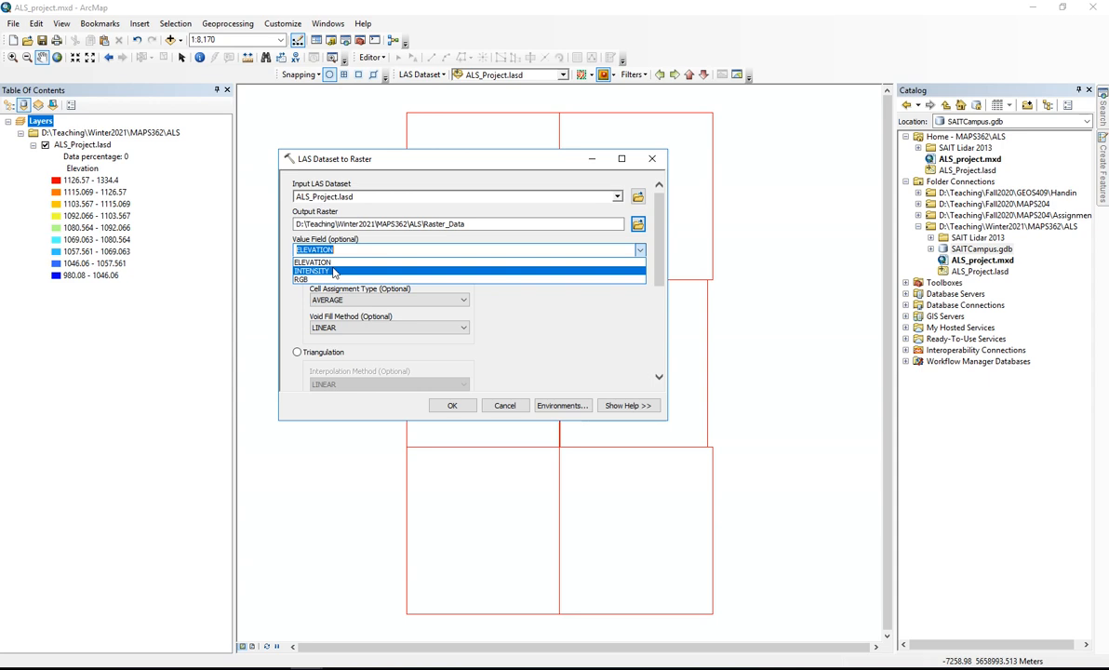
key("Escape")
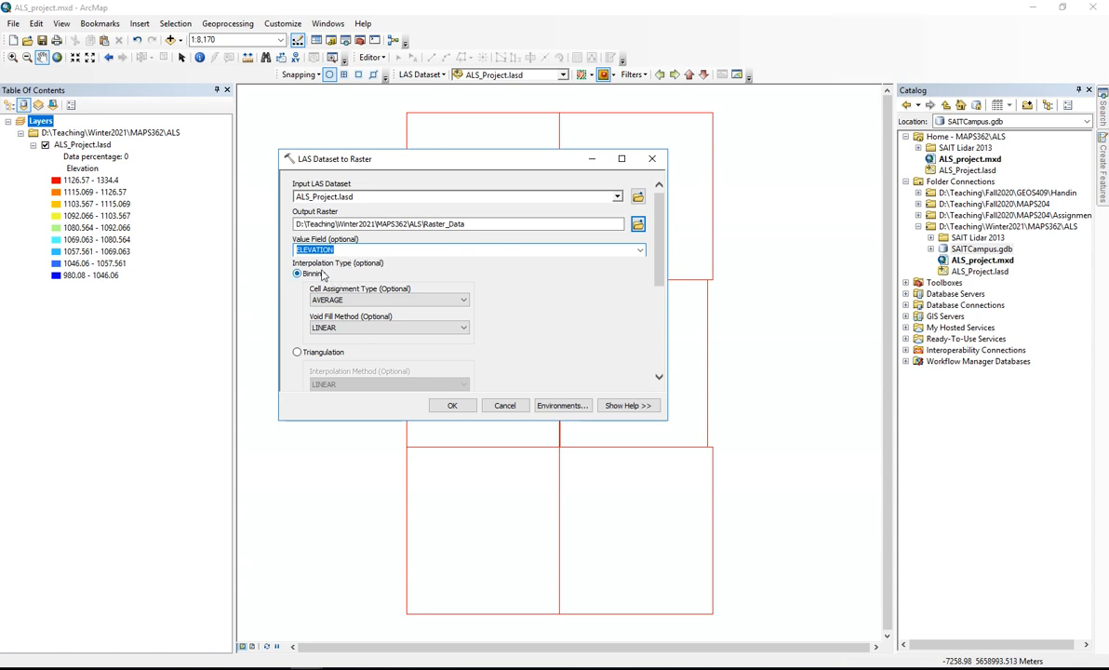
scroll(547, 316, "down", 1)
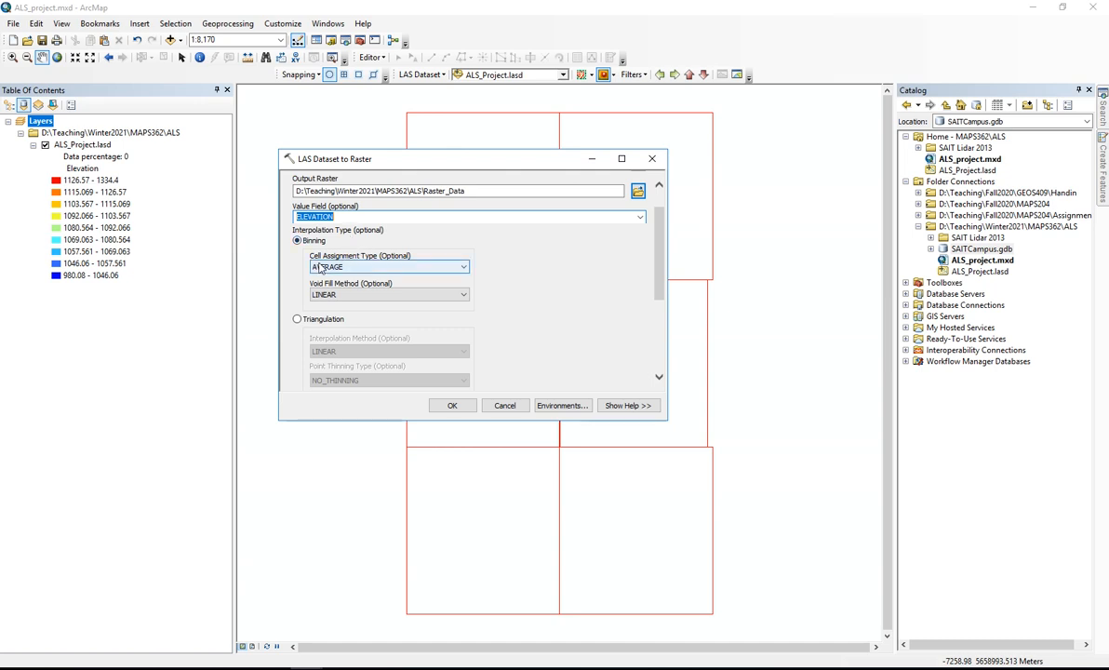
left_click(463, 268)
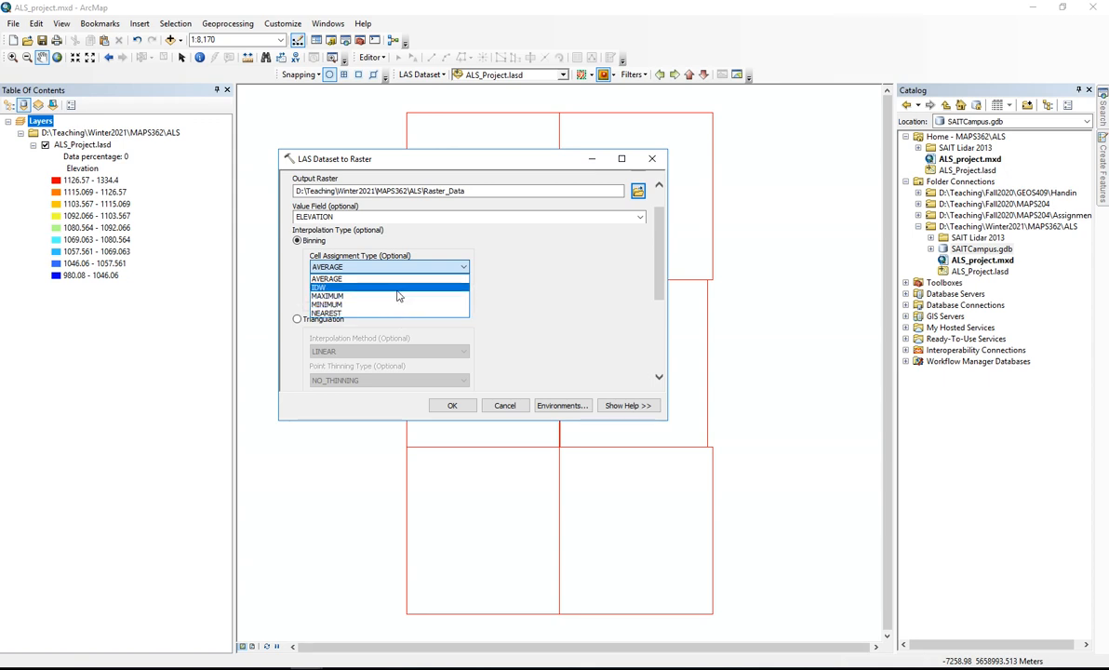
left_click(401, 280)
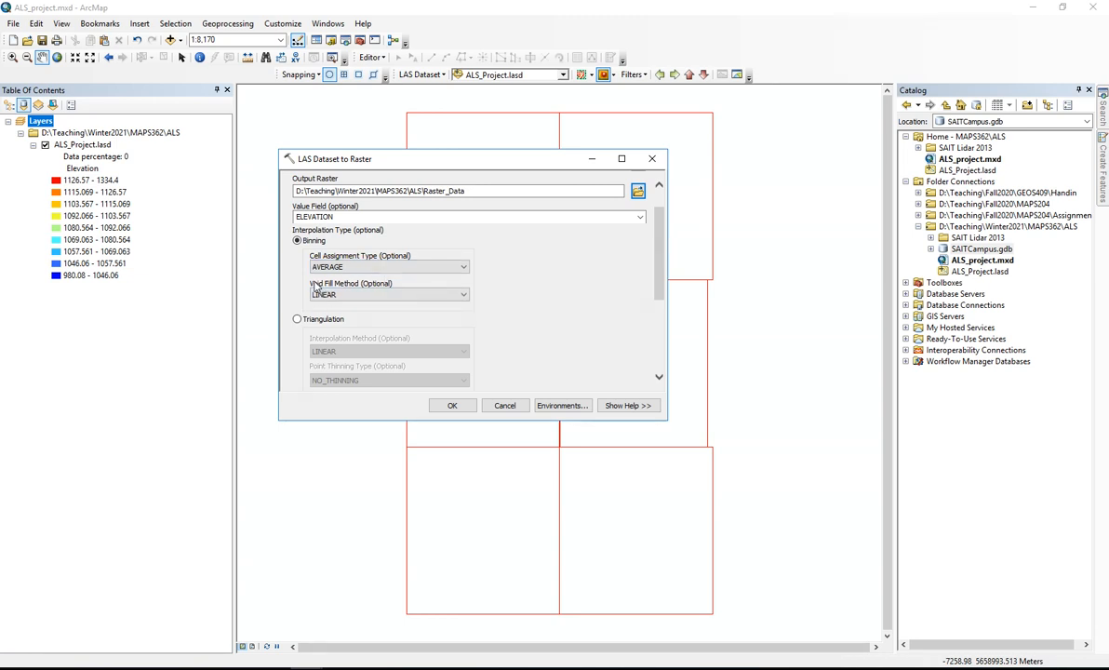
left_click(462, 295)
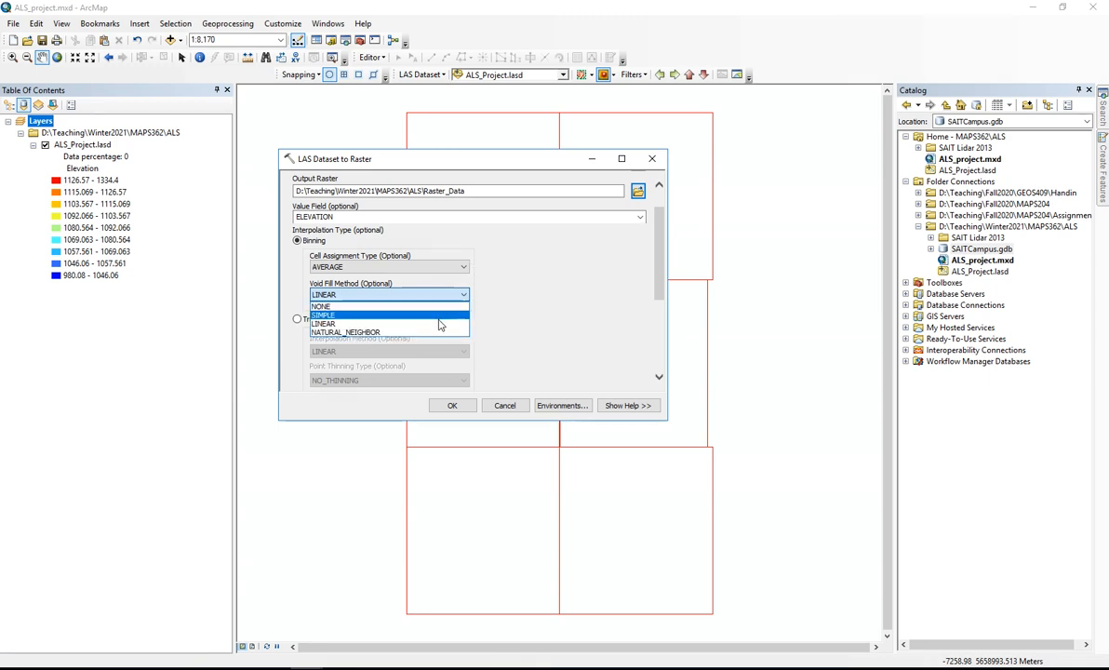
left_click(435, 330)
left_click(431, 295)
left_click(365, 321)
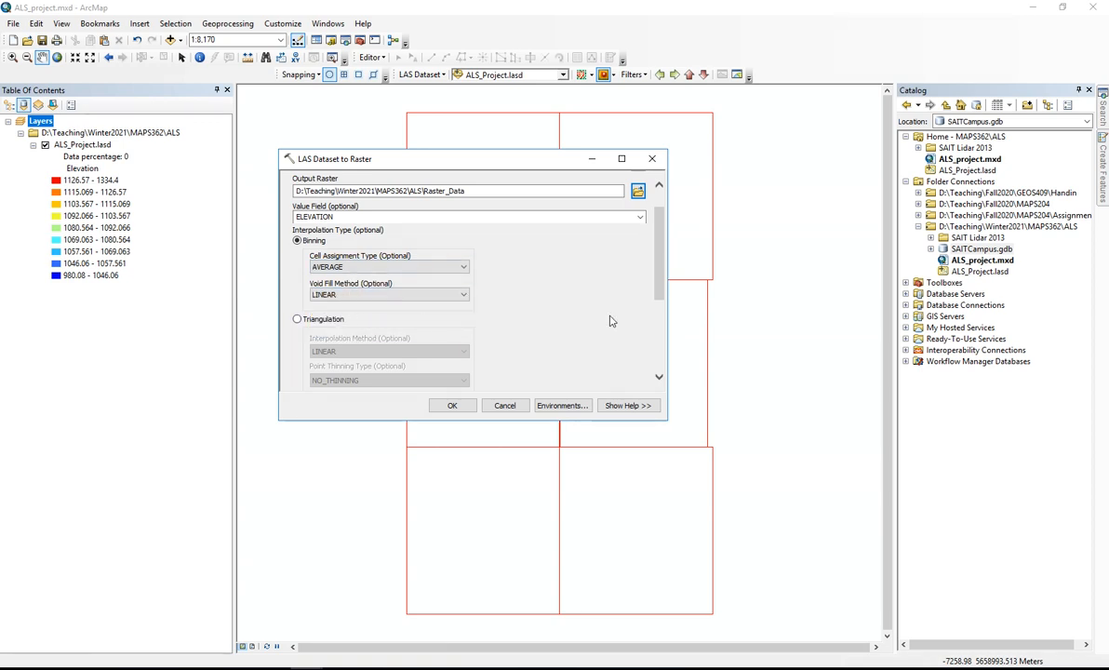
- Use CELLSIZE sampling with a sampling value of 5 and run the LAS-to-raster conversion
left_click_drag(659, 261, 659, 300)
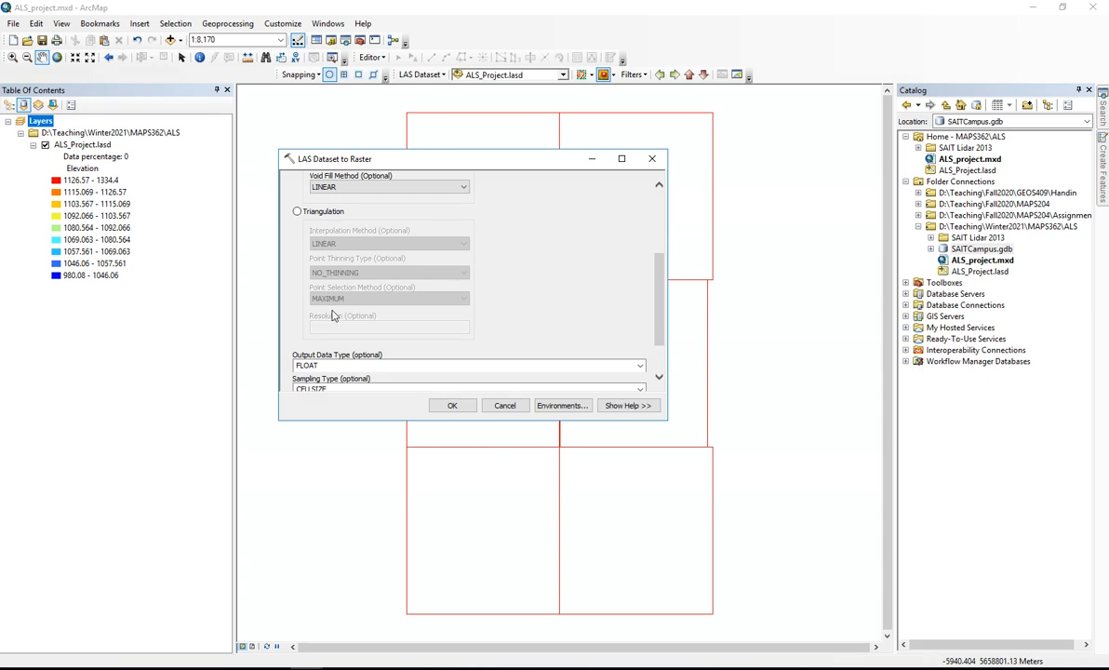
scroll(657, 264, "down", 3)
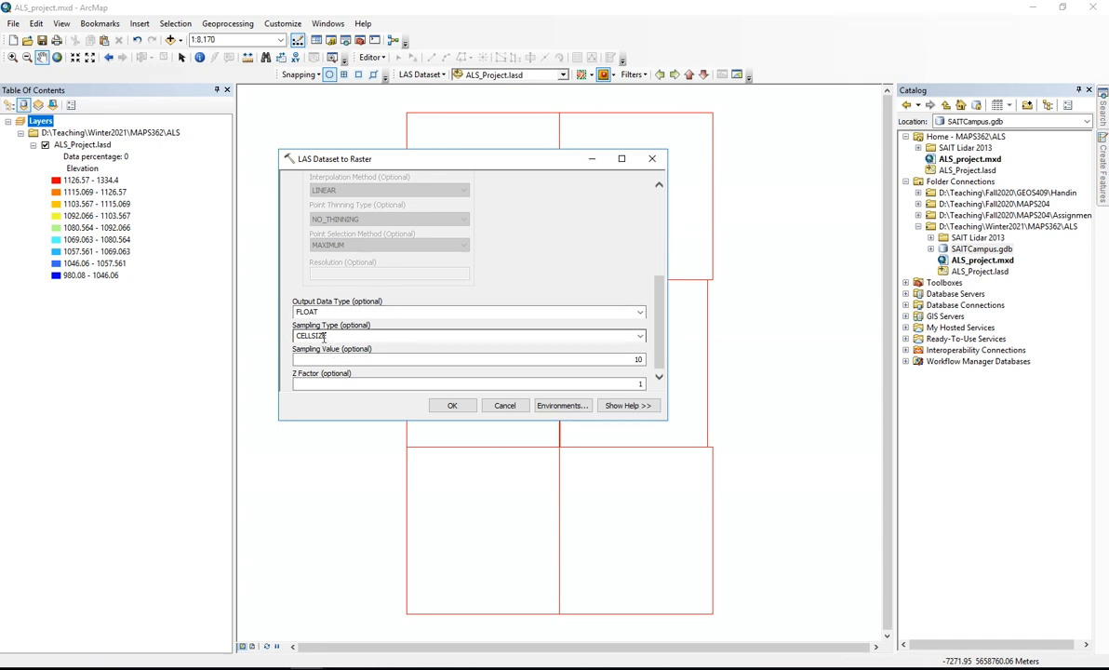
left_click(640, 336)
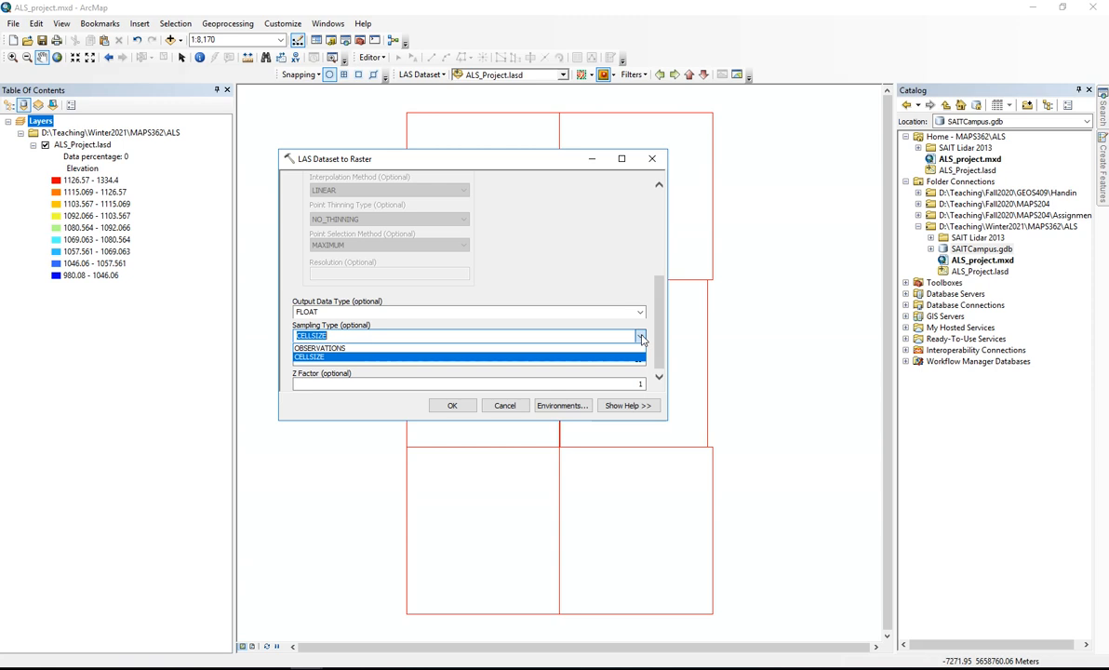
left_click(375, 360)
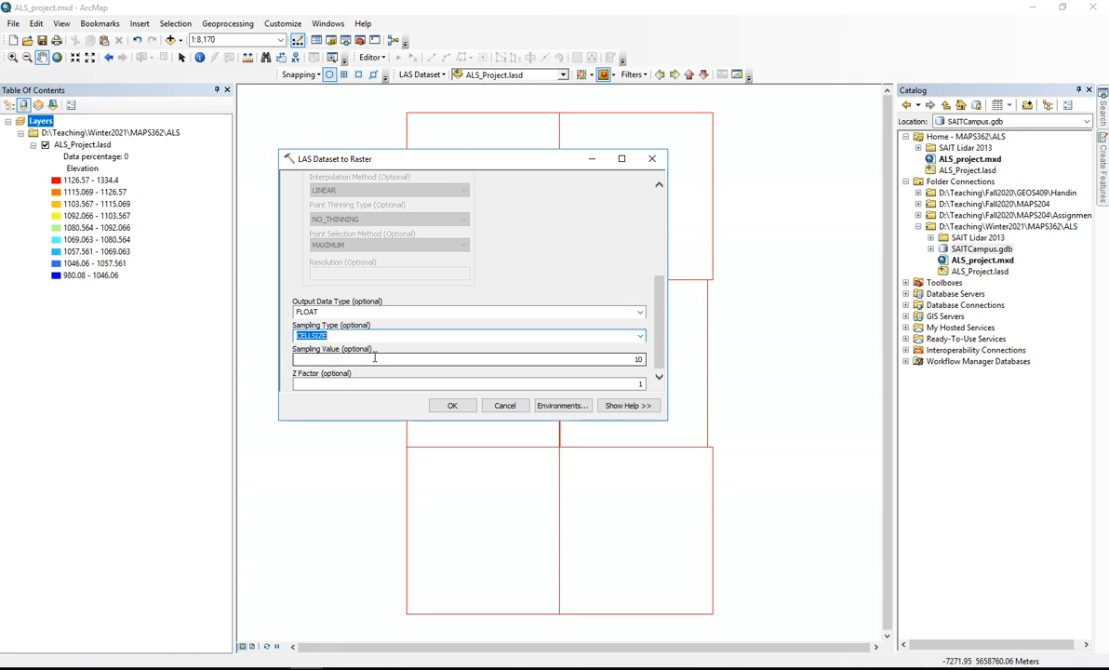
double_click(638, 359)
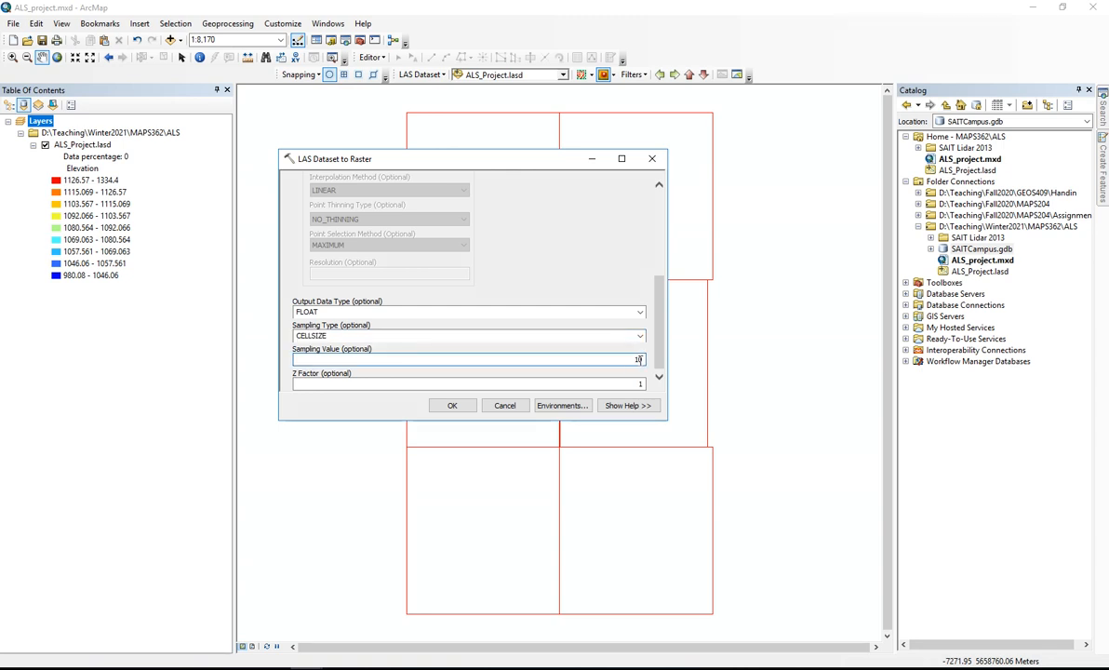
type("5")
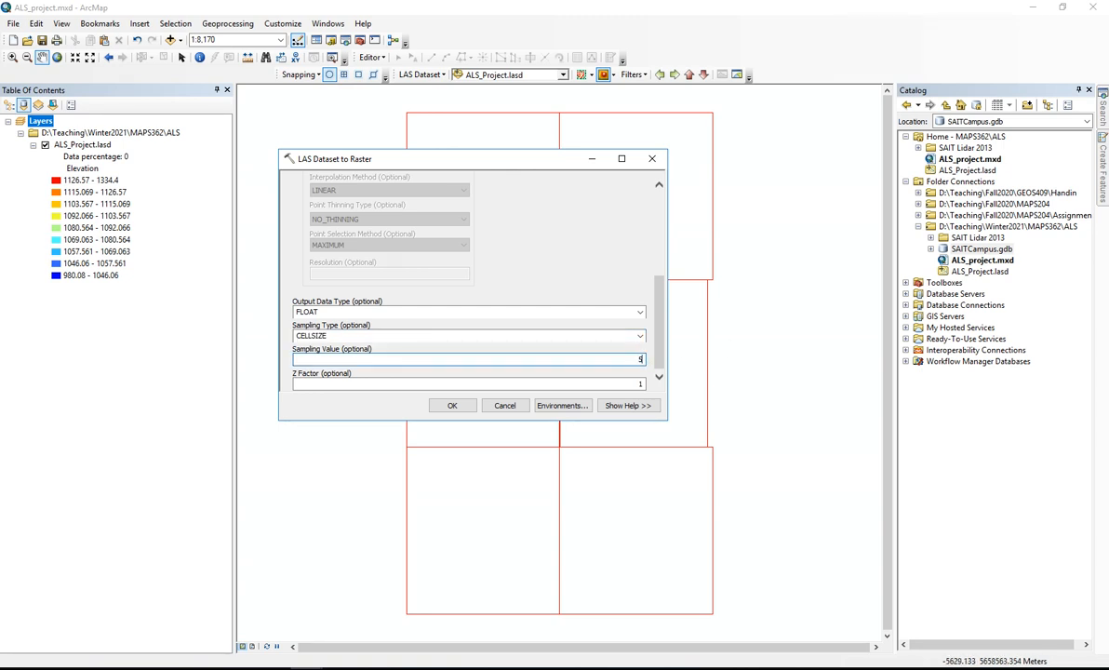
key("BackSpace")
type("5")
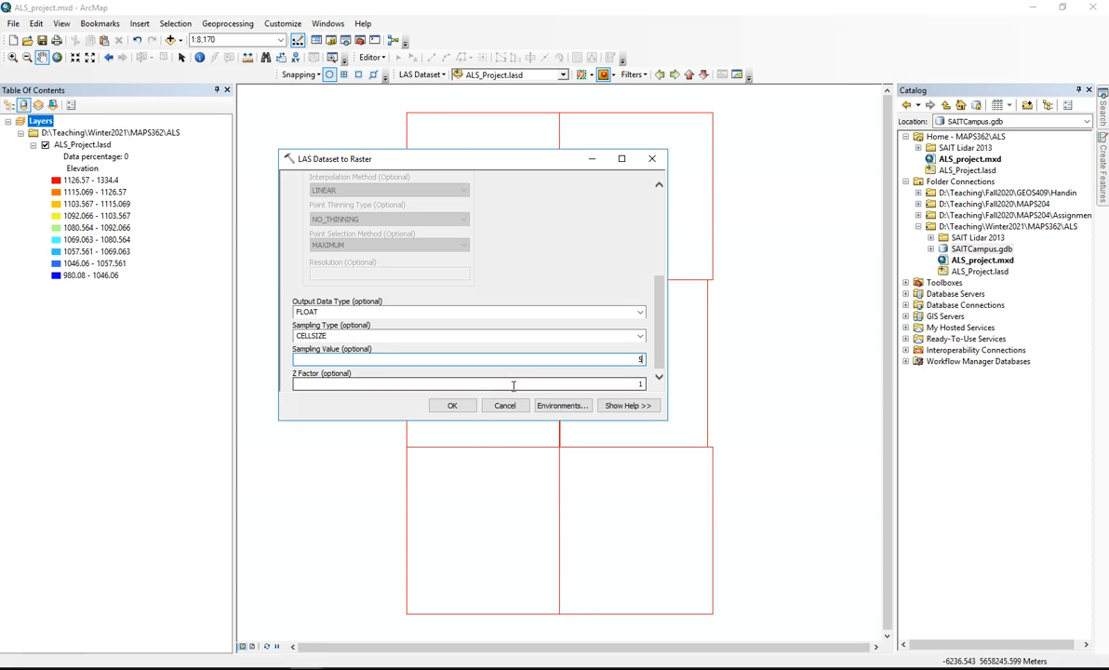
left_click(451, 410)
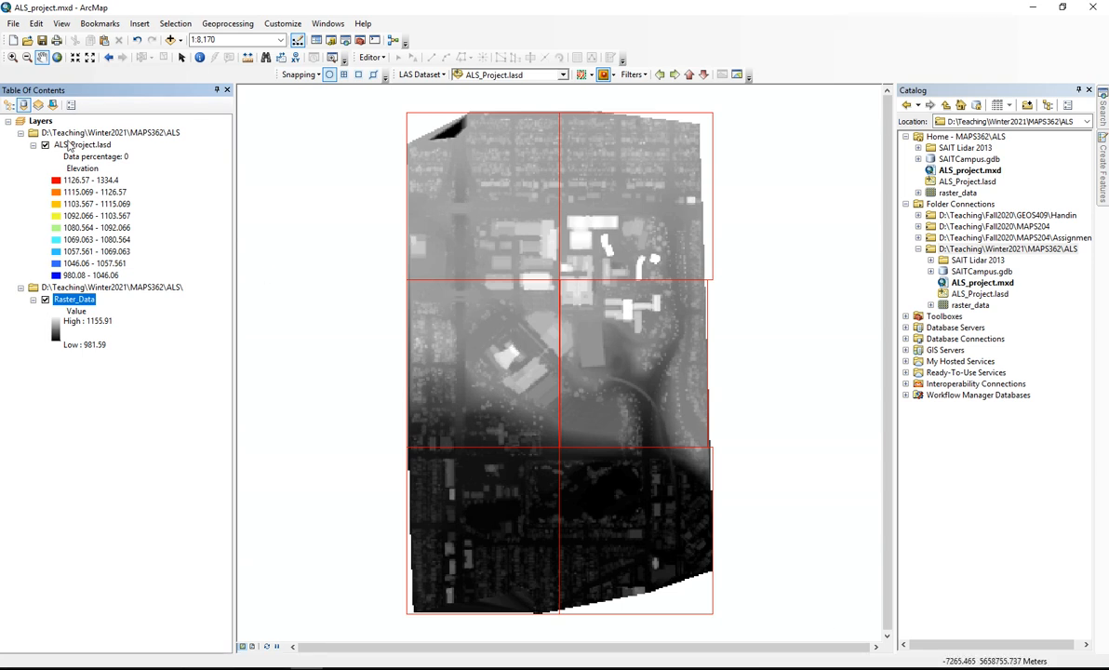
- Hide the ALS_Project.lasd layer and inspect the campus buildings in the Raster_Data layer
left_click(45, 146)
scroll(606, 269, "up", 1)
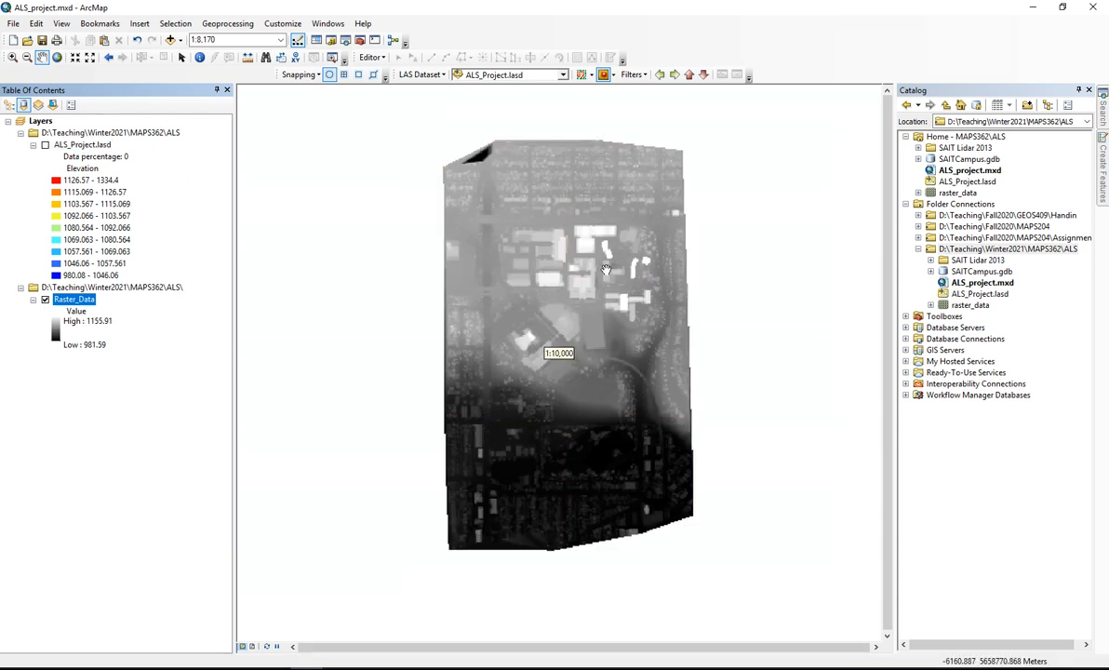
scroll(606, 269, "down", 2)
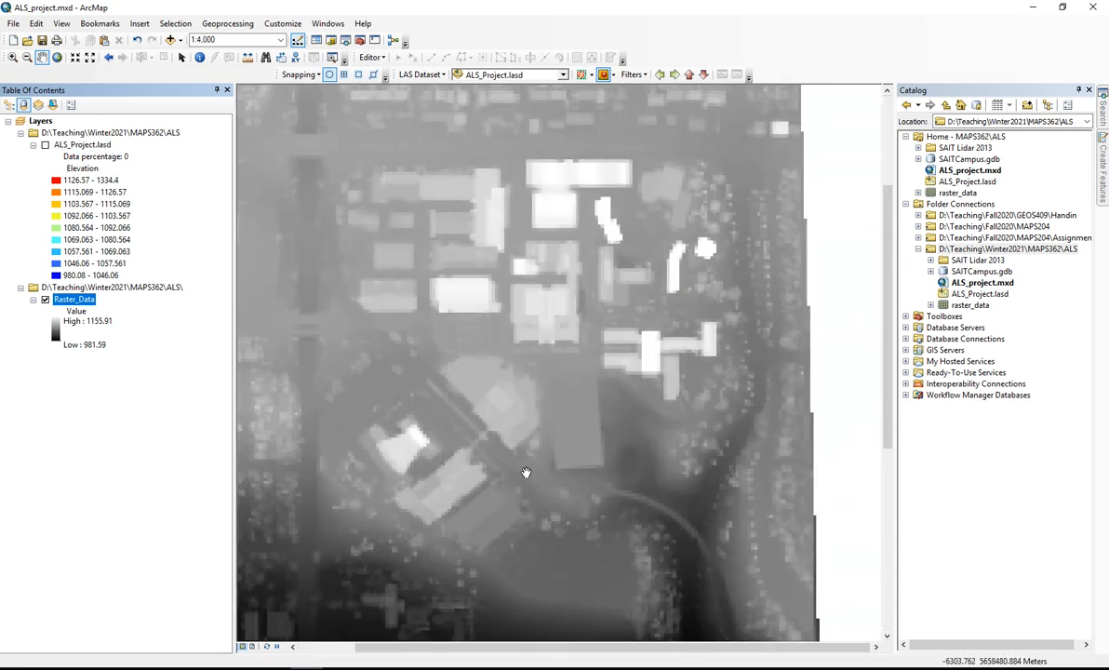
scroll(559, 468, "up", 1)
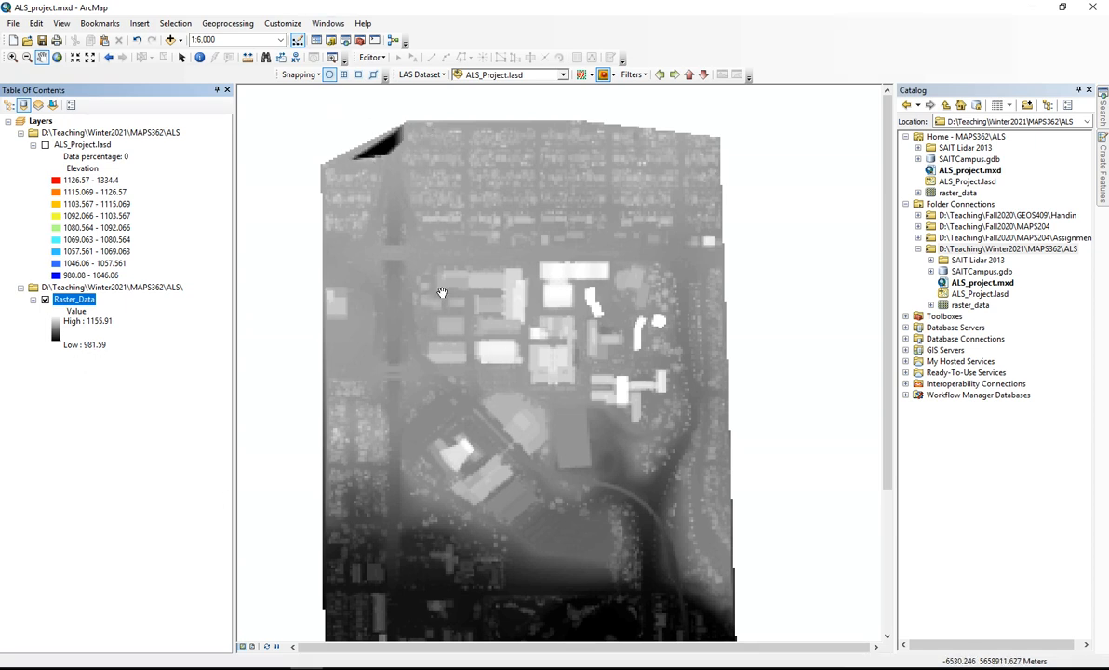
left_click_drag(480, 382, 476, 354)
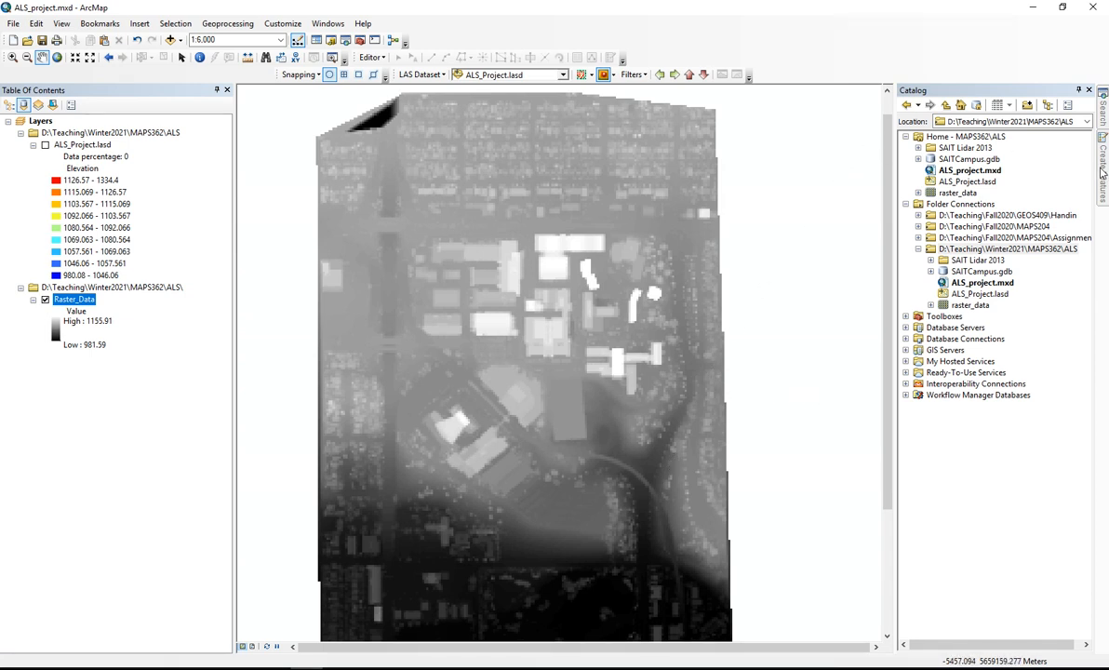
mouse_move(1104, 177)
mouse_move(1104, 100)
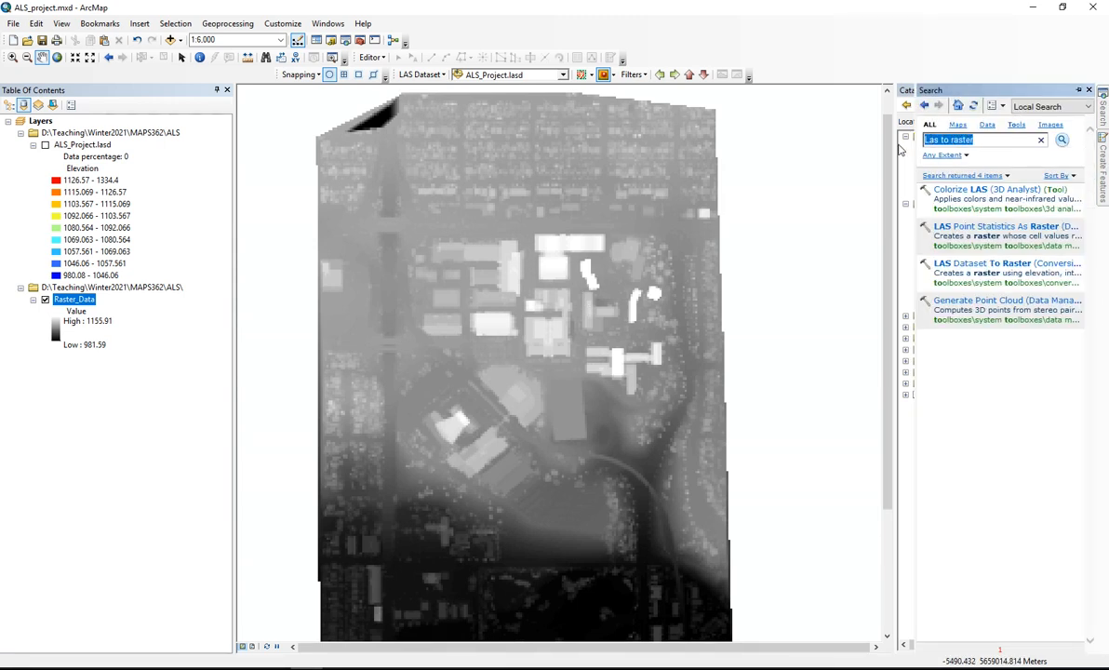
key("BackSpace")
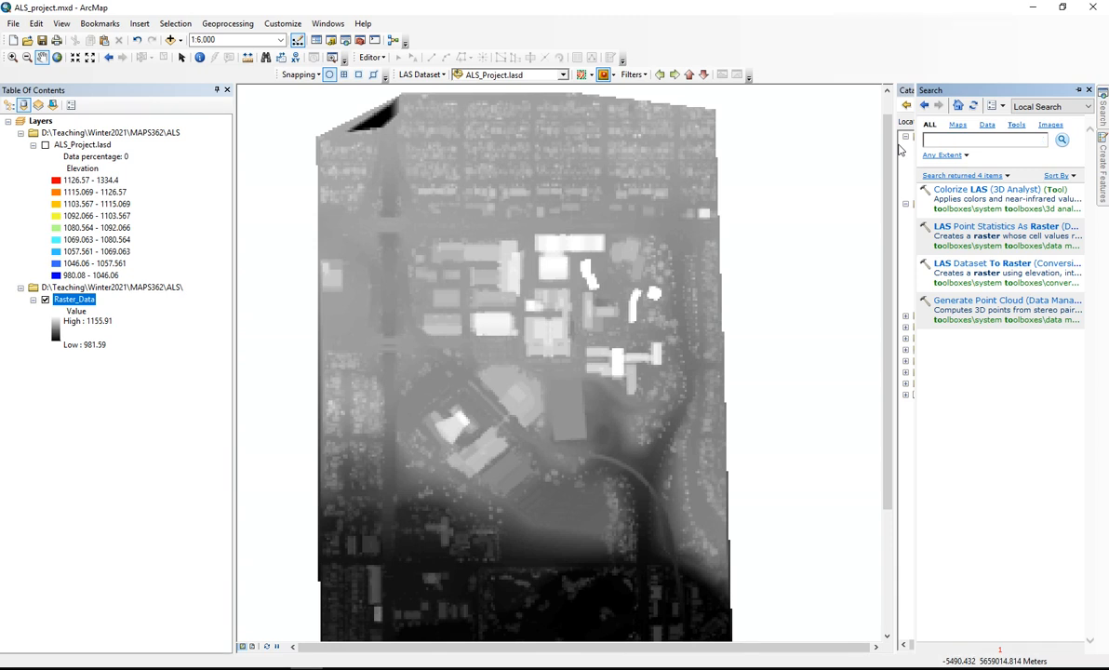
type("rast")
key("BackSpace")
key("BackSpace")
key("BackSpace")
key("BackSpace")
left_click(1089, 89)
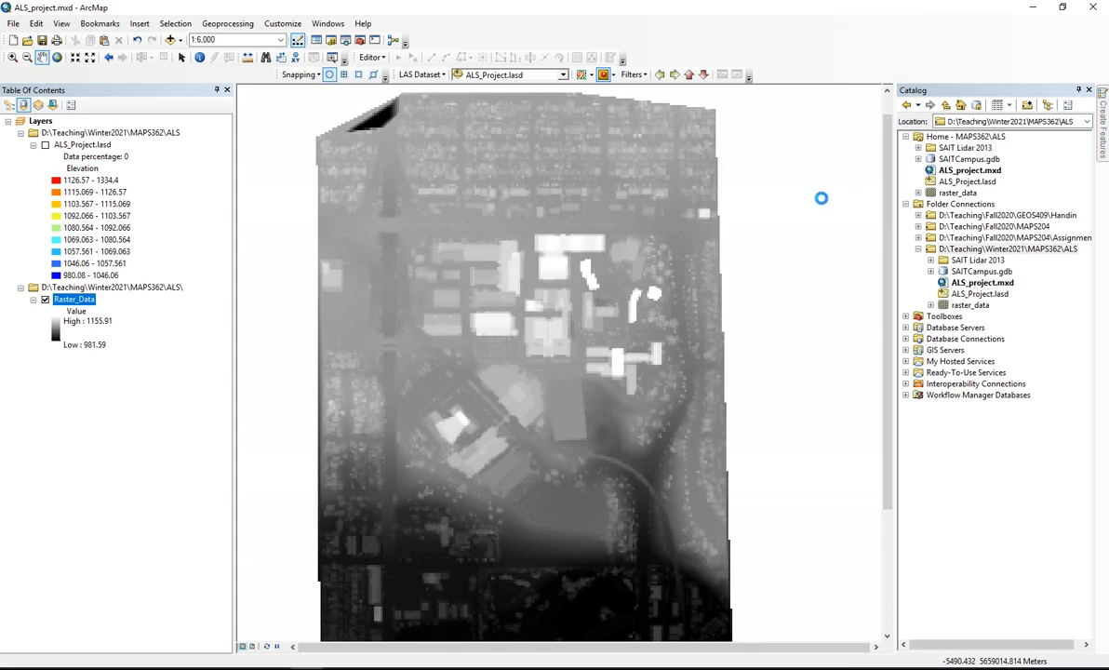
- Start the Spatial Analyst Aspect surface tool with Raster_Data as the input raster
left_click_drag(0, 203, 881, 137)
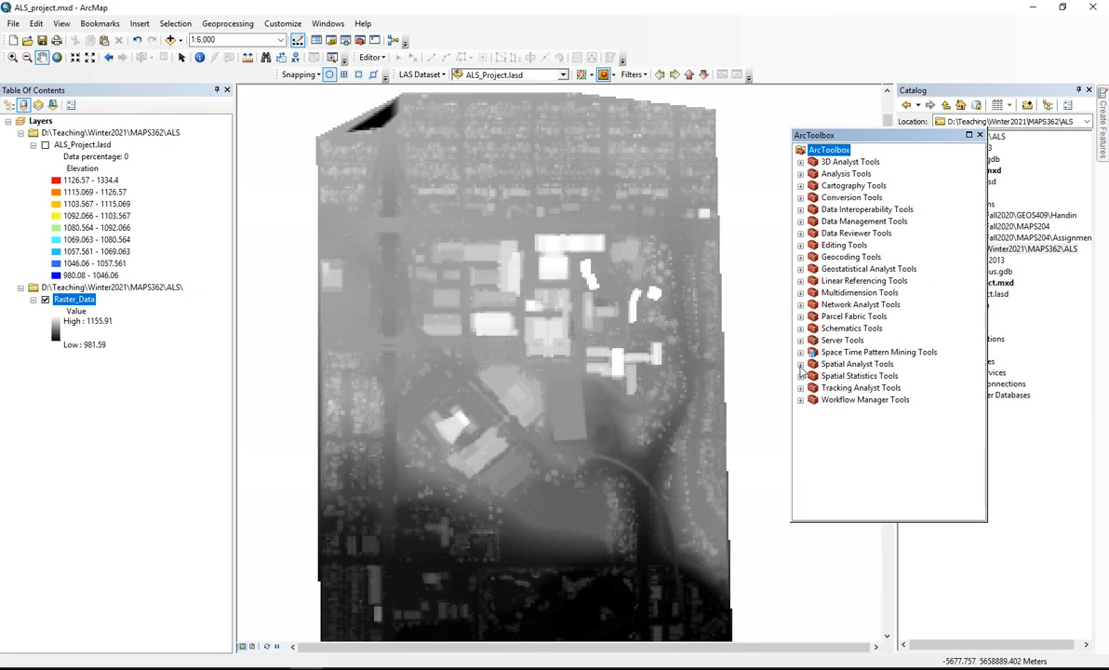
left_click(801, 365)
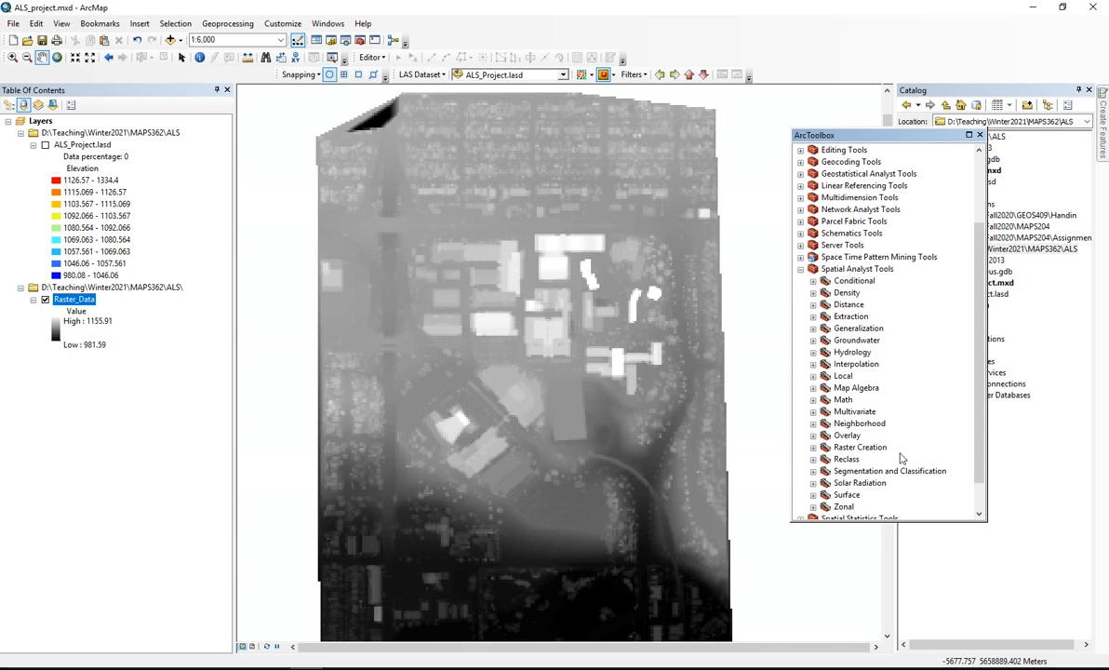
left_click(813, 494)
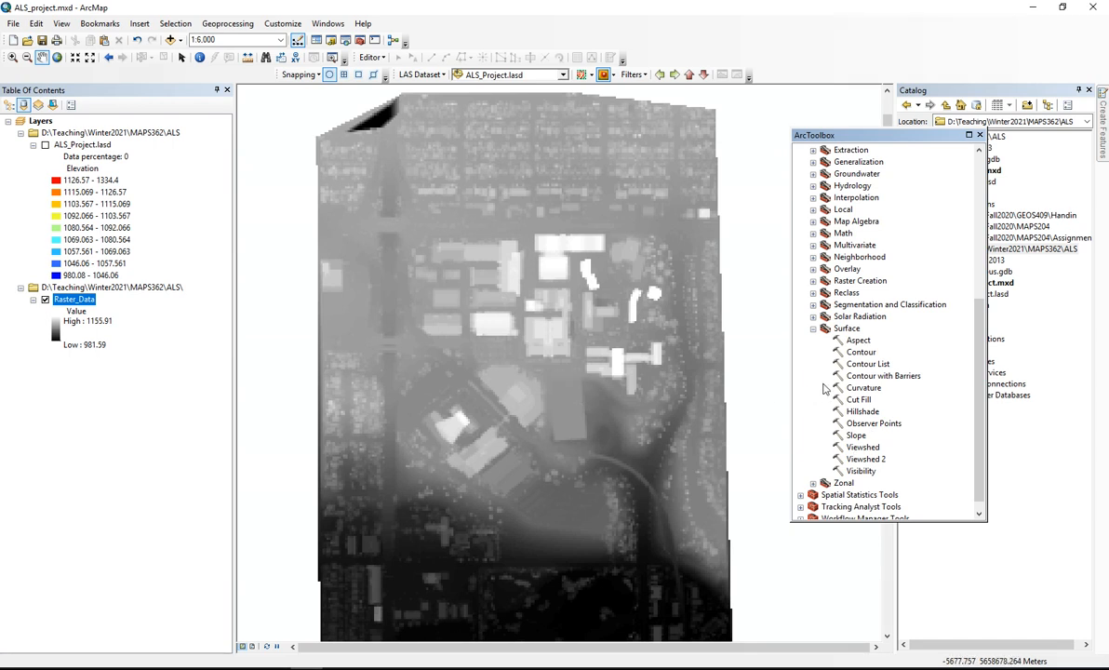
double_click(862, 342)
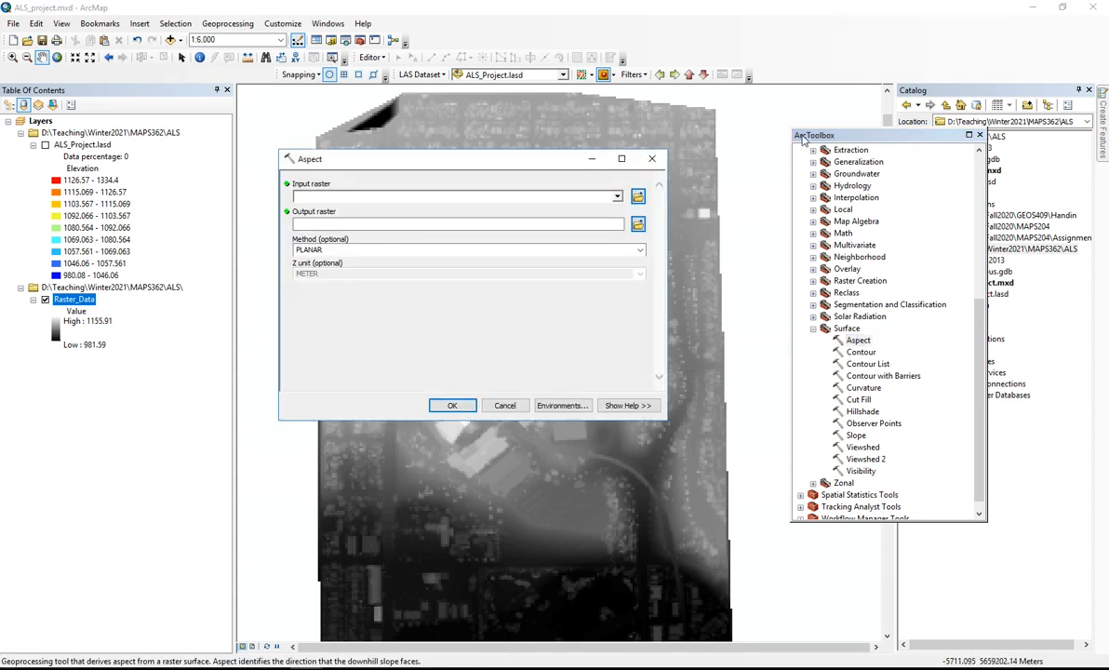
left_click(617, 197)
left_click(337, 210)
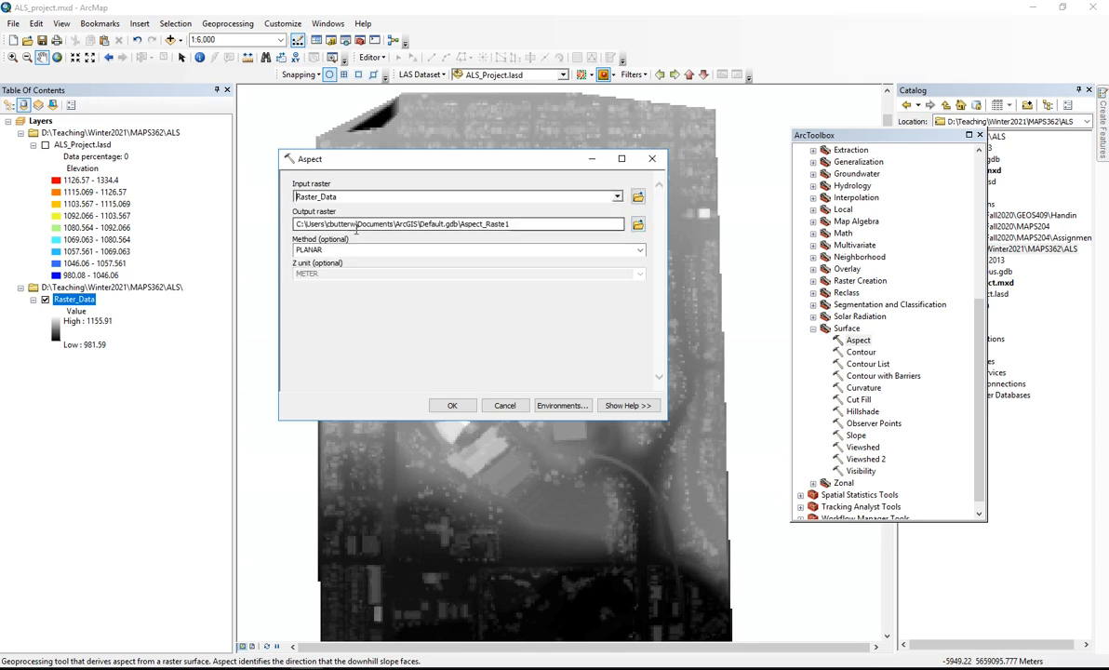
- Save the output raster as Aspect in the home folder MAPS362\ALS, keep the PLANAR method, and run the Aspect tool
left_click(638, 224)
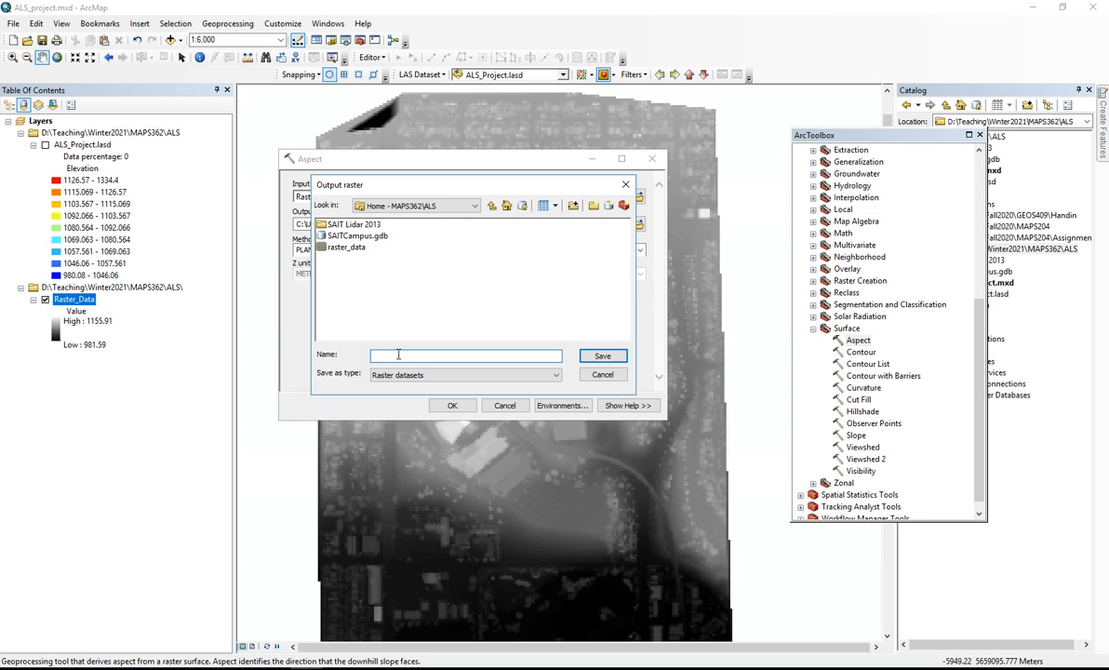
type("Aspect")
key("Return")
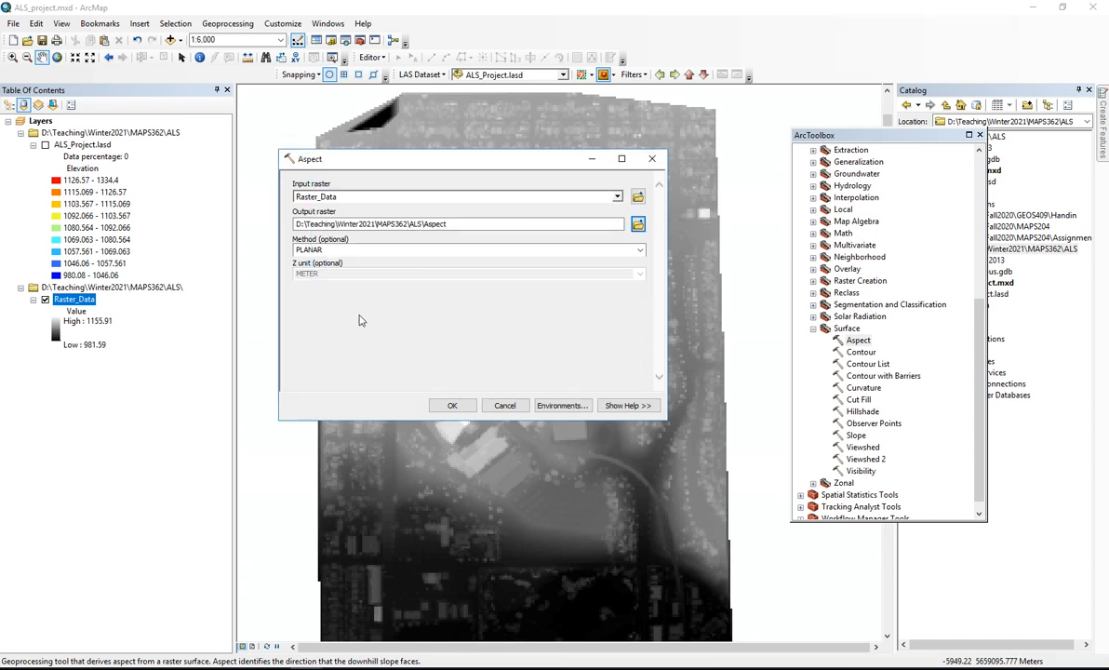
left_click(641, 252)
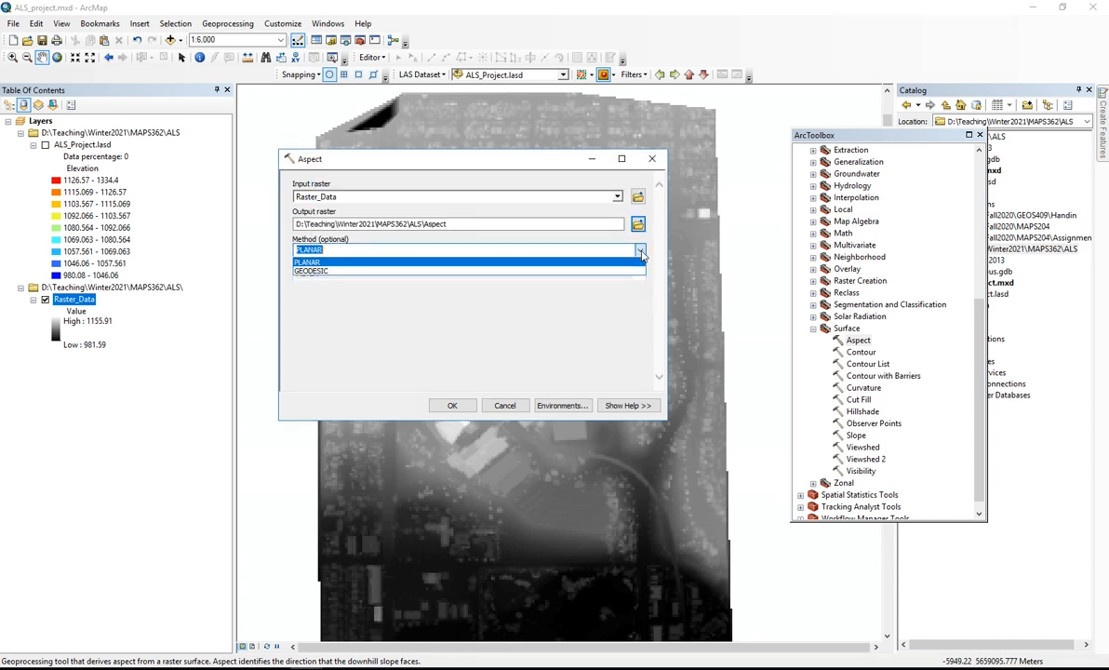
left_click(641, 261)
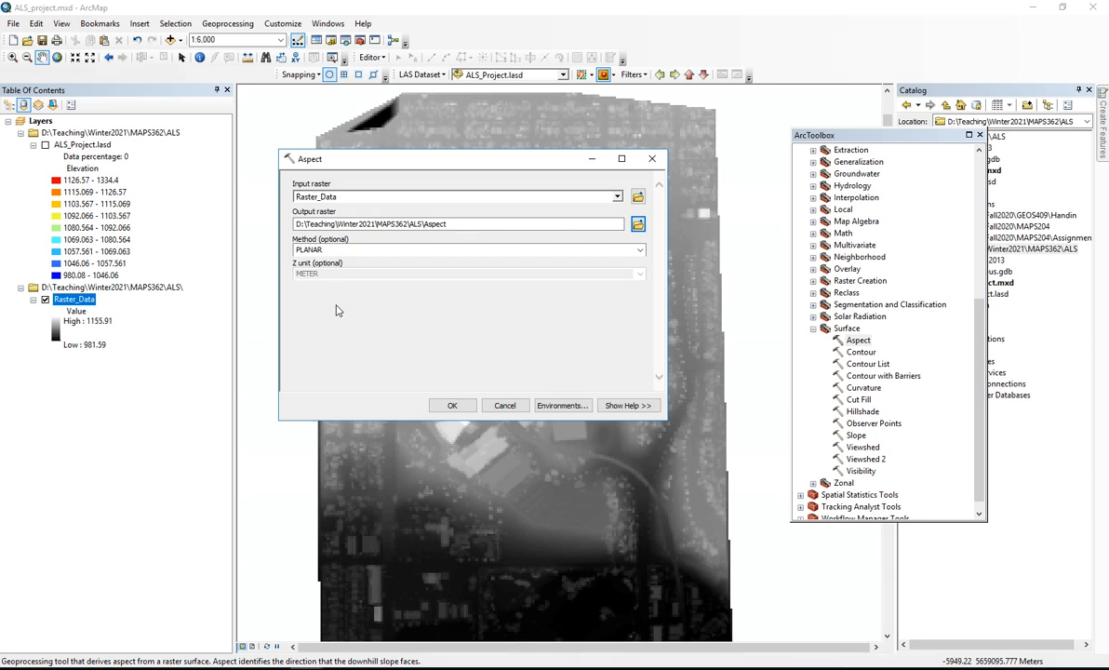
left_click(455, 406)
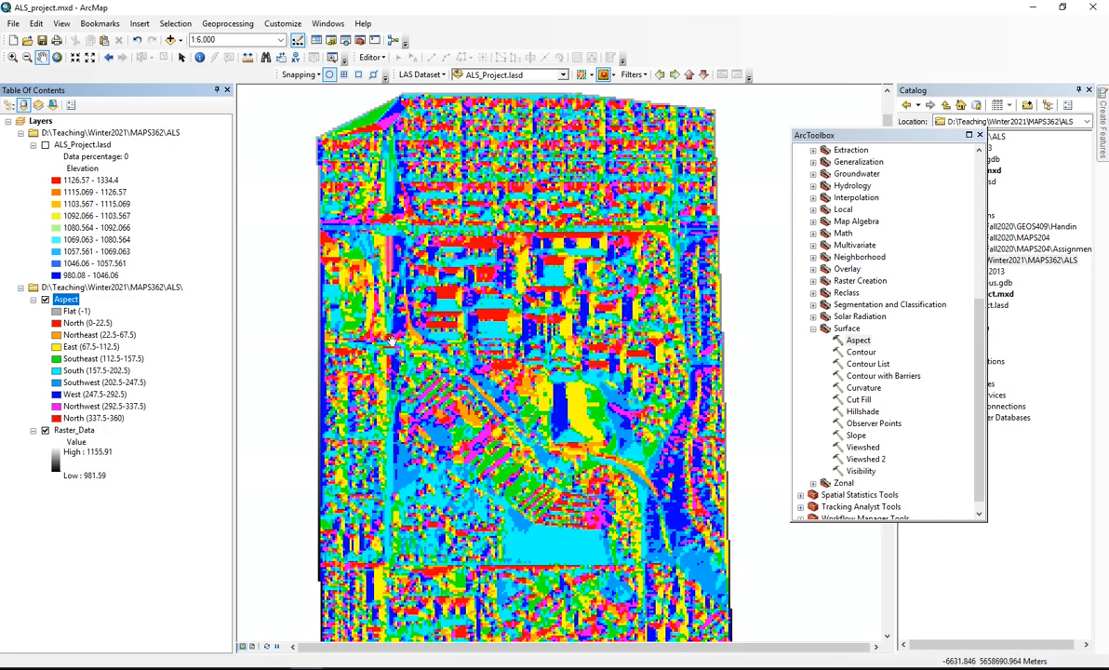
- Start the Contour tool with Raster_Data as input and save the output feature class as Contours in the home folder MAPS362\ALS
left_click(867, 354)
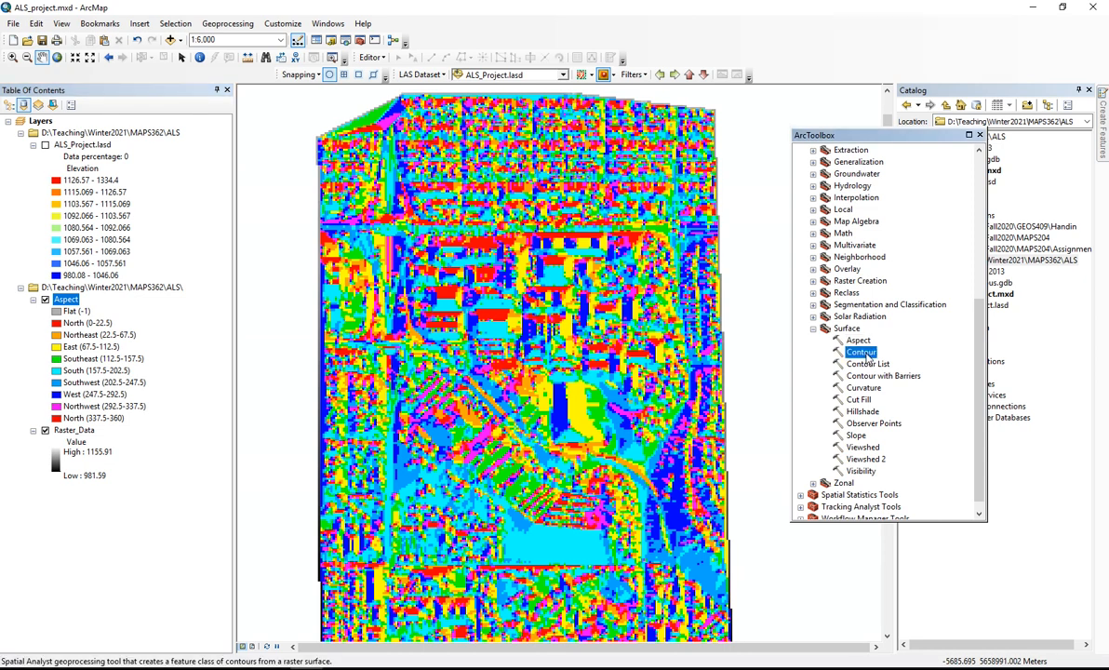
double_click(868, 354)
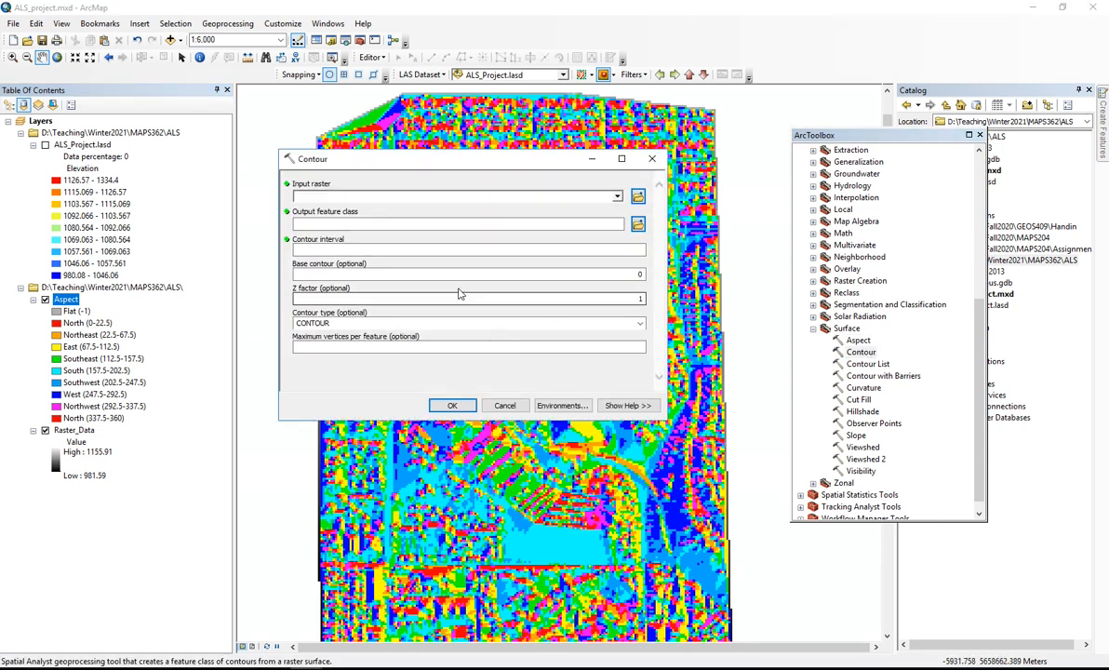
left_click(618, 196)
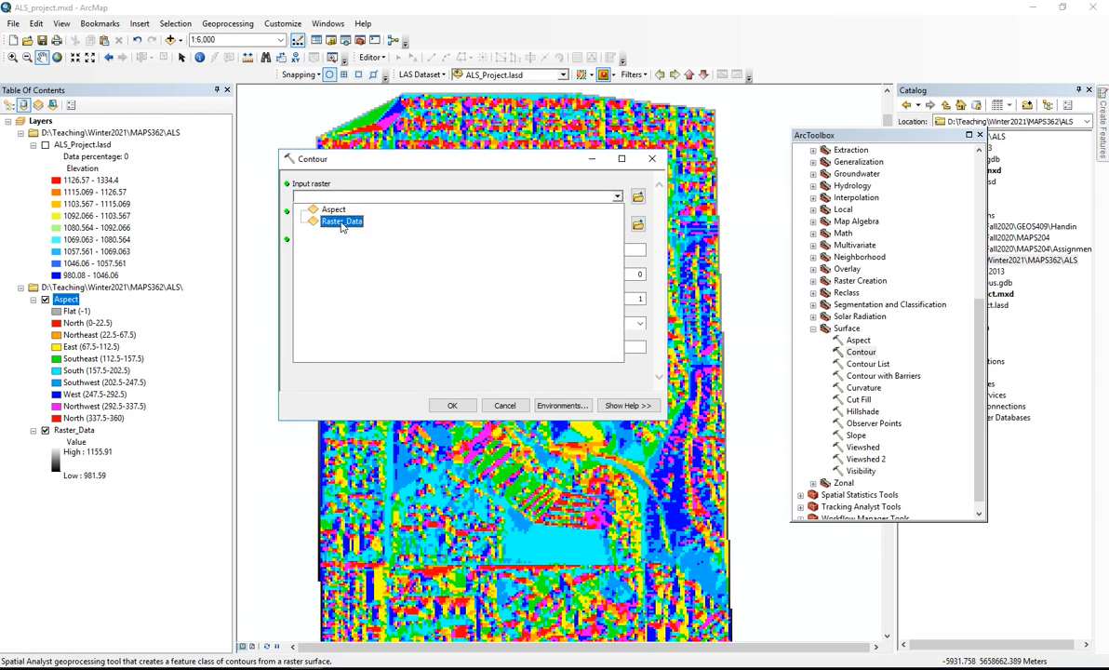
left_click(342, 222)
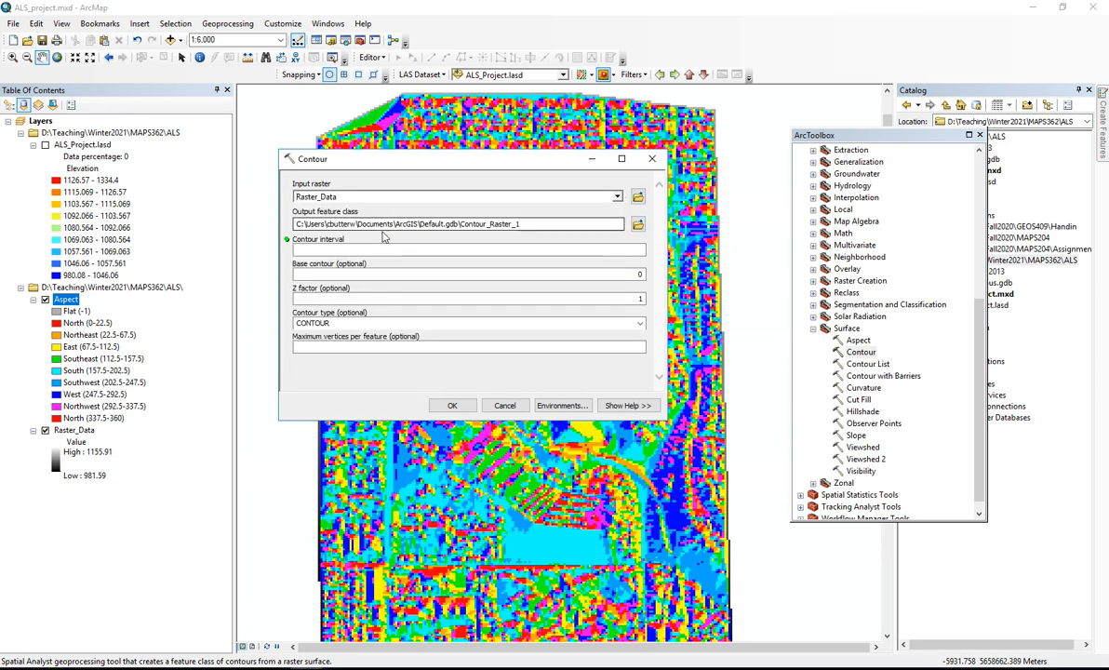
left_click(637, 225)
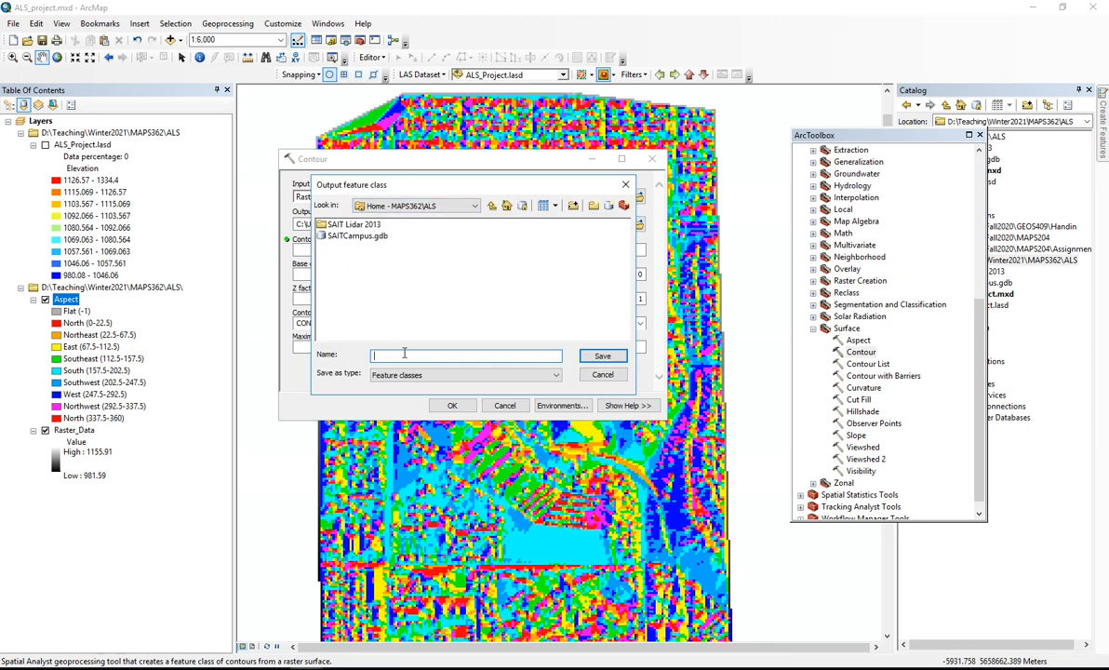
type("Contours")
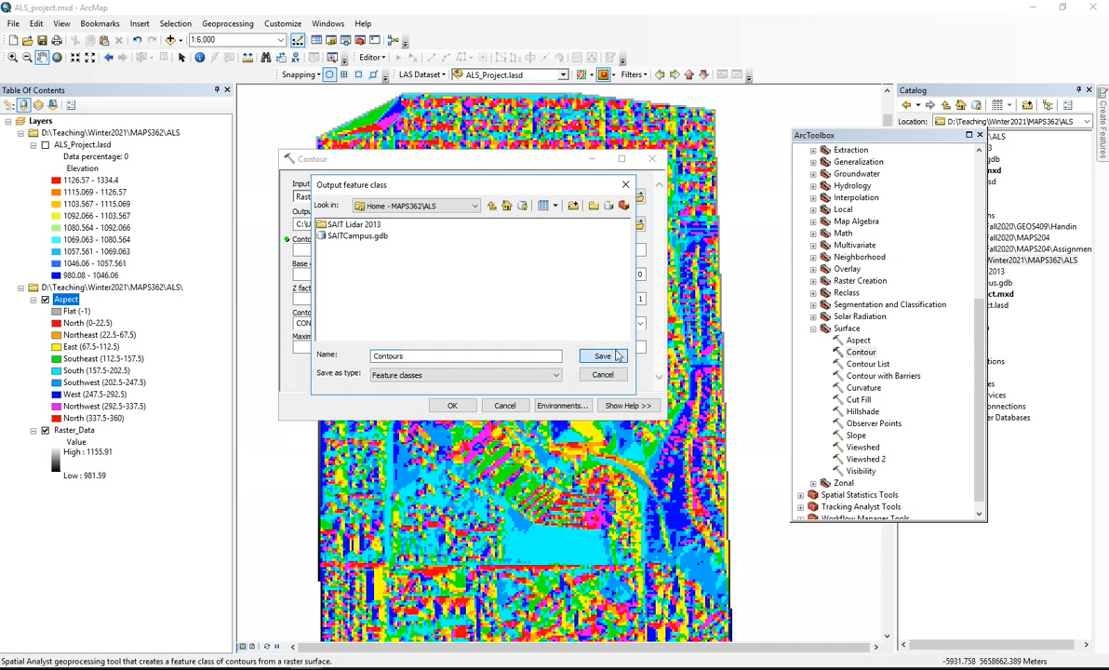
left_click(603, 356)
- Set the contour interval to 1.5, keep the CONTOUR type, and run the Contour tool
left_click(619, 250)
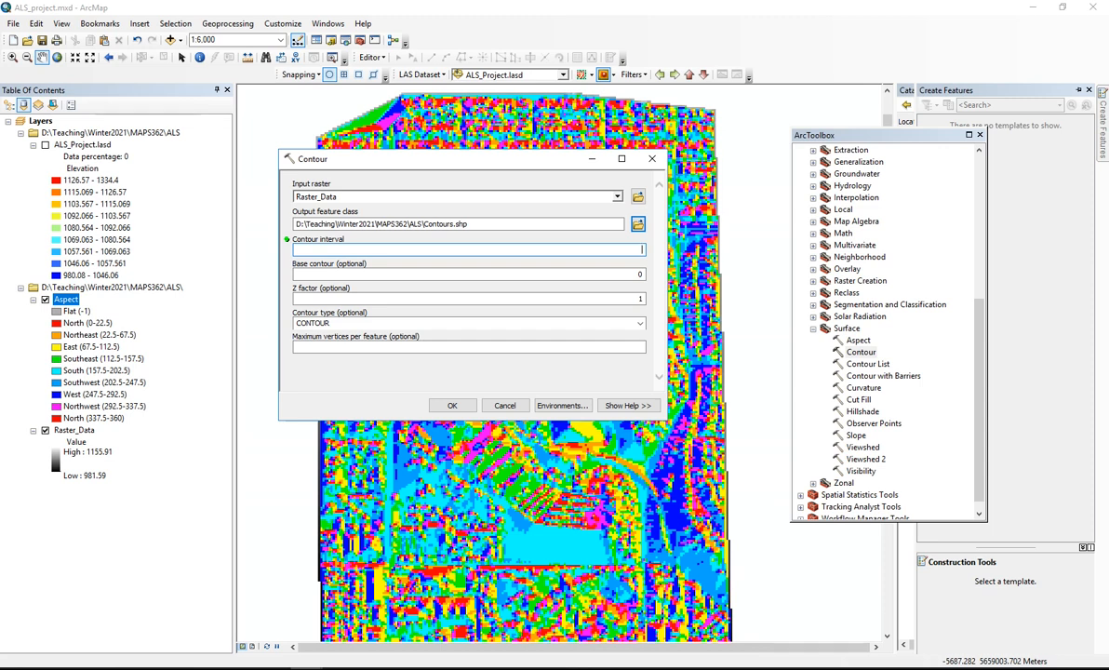
type("1.56")
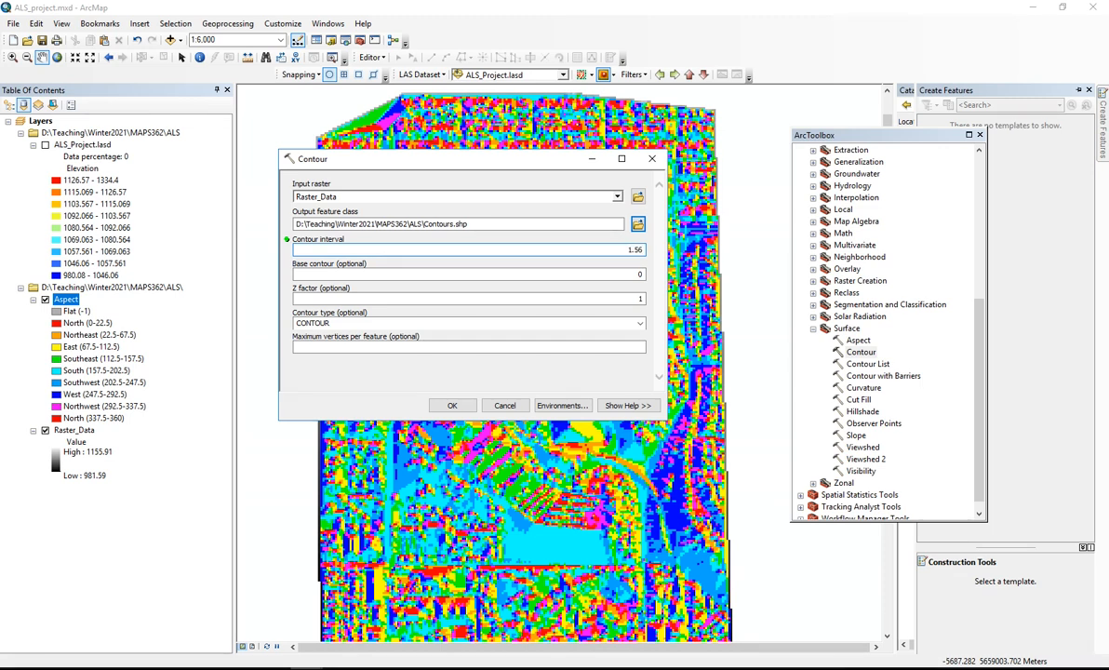
key("BackSpace")
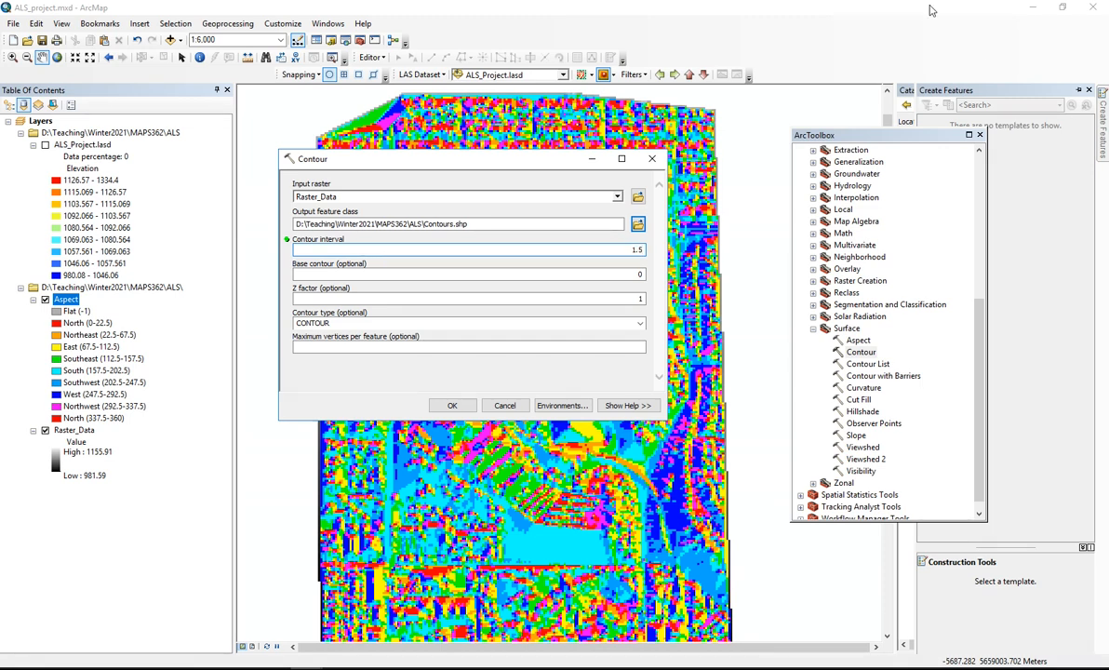
left_click(997, 8)
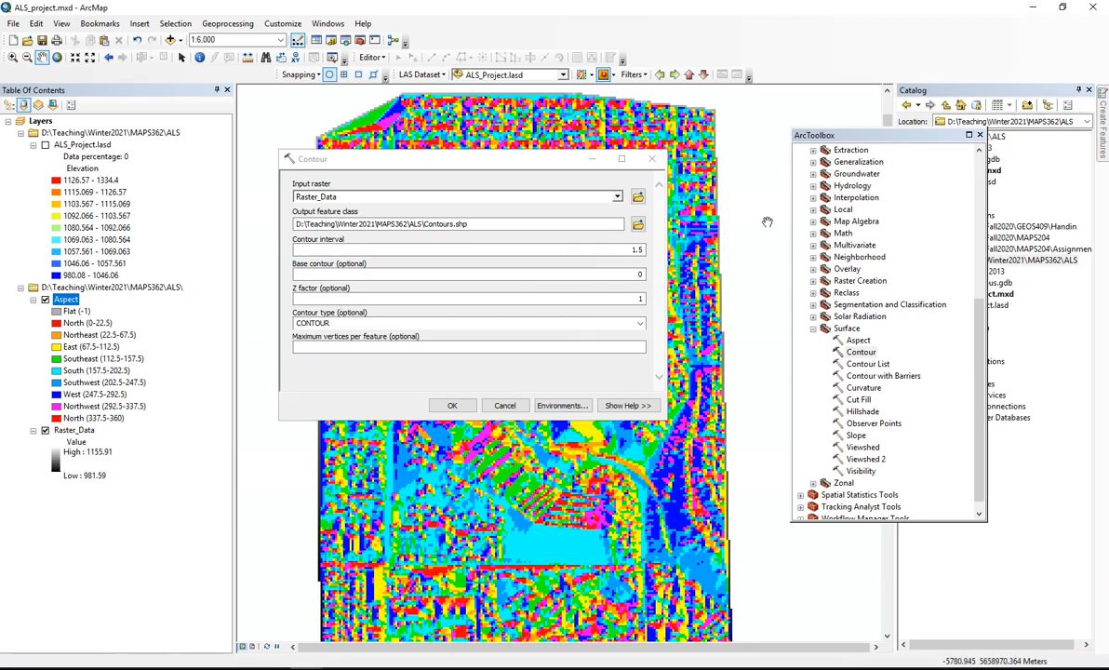
left_click(640, 323)
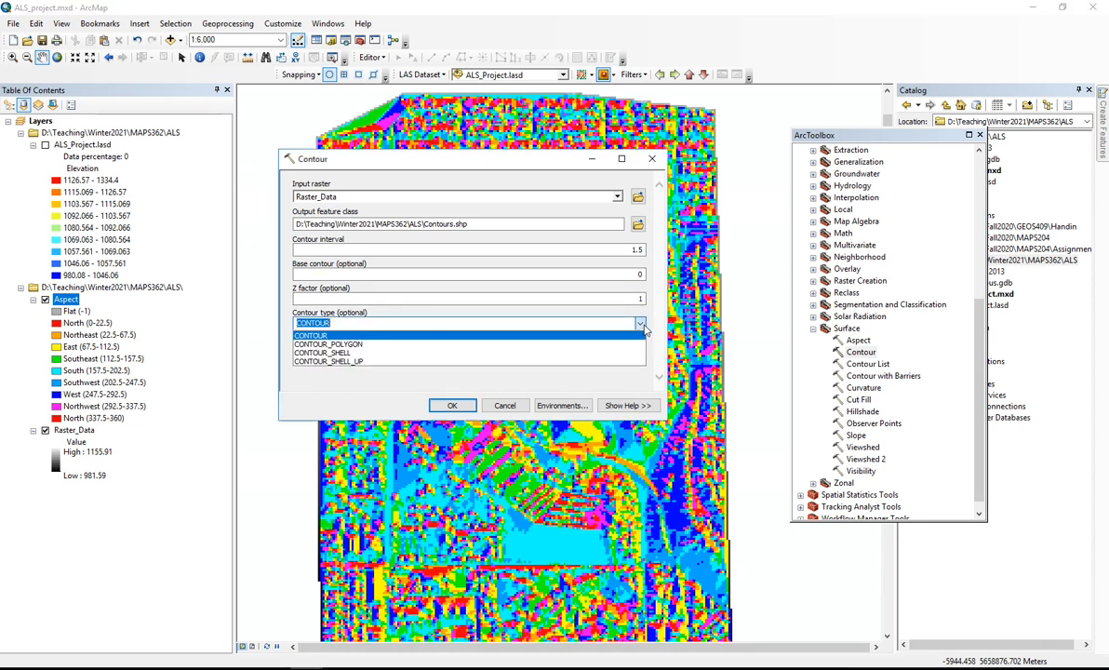
left_click(644, 330)
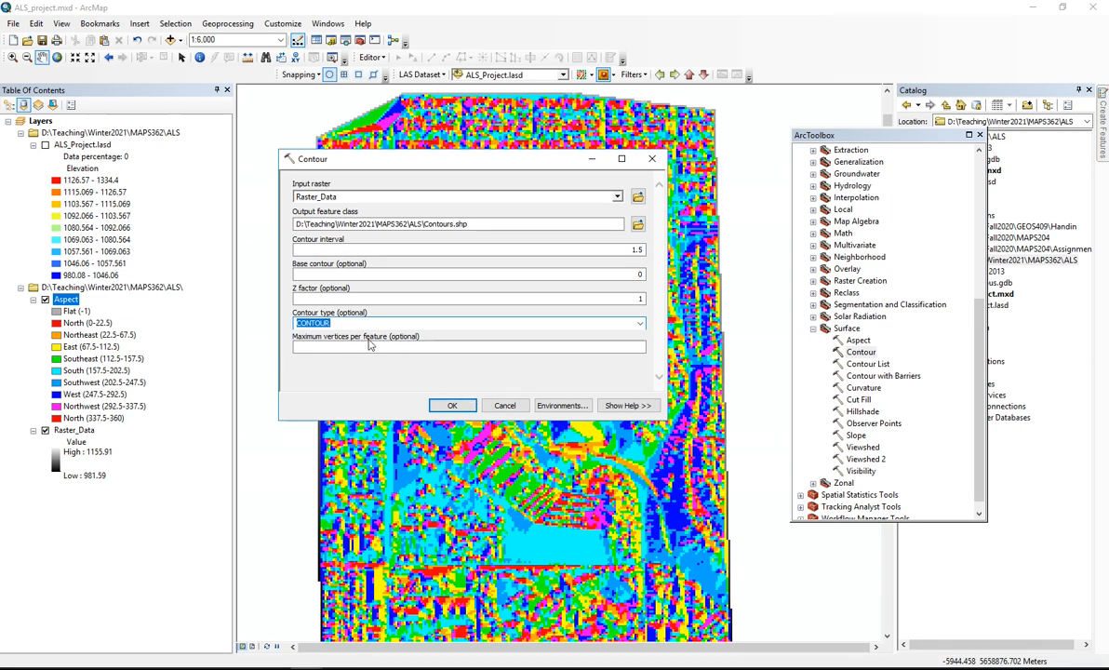
left_click(452, 405)
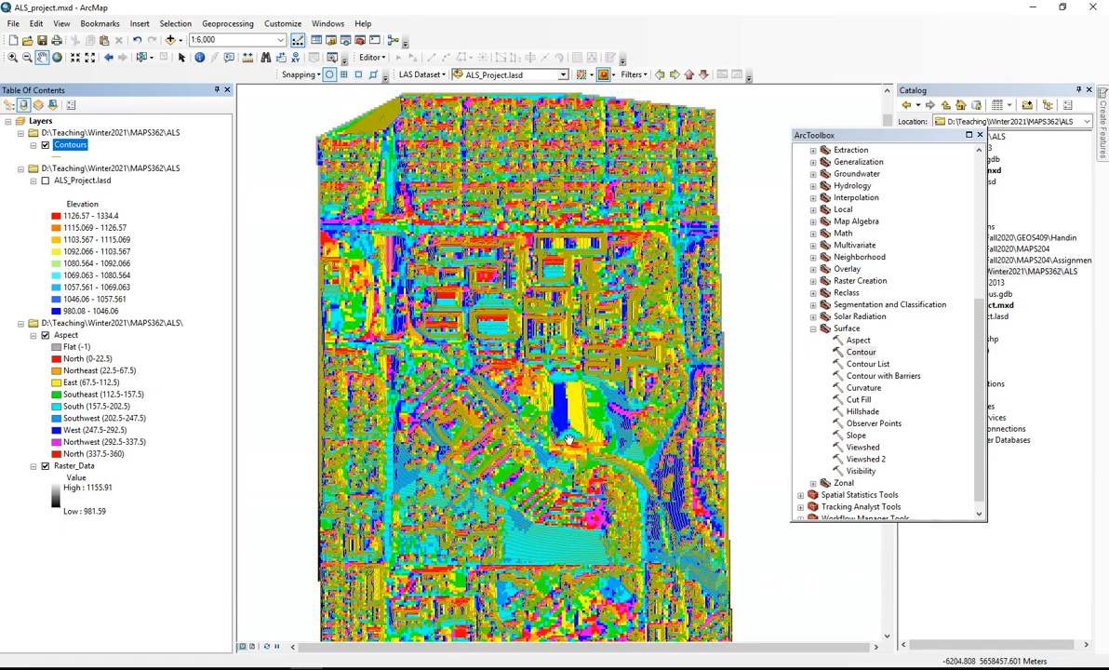
- Hide the Aspect layer and inspect the contours up close around the campus buildings and the slope south of them
left_click(44, 335)
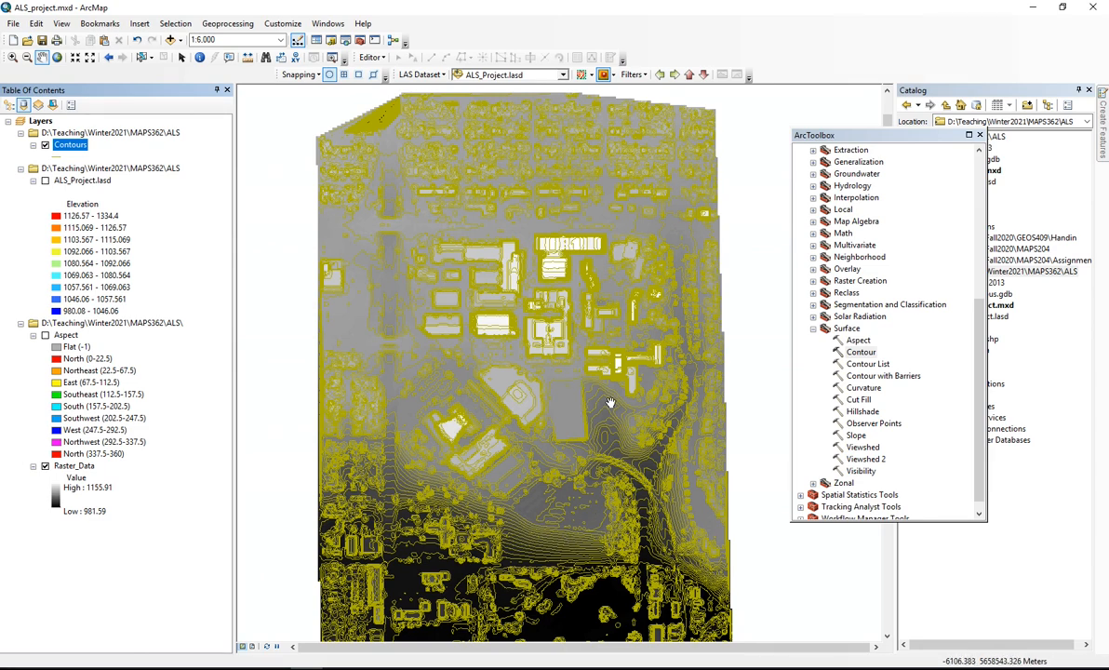
scroll(610, 402, "up", 4)
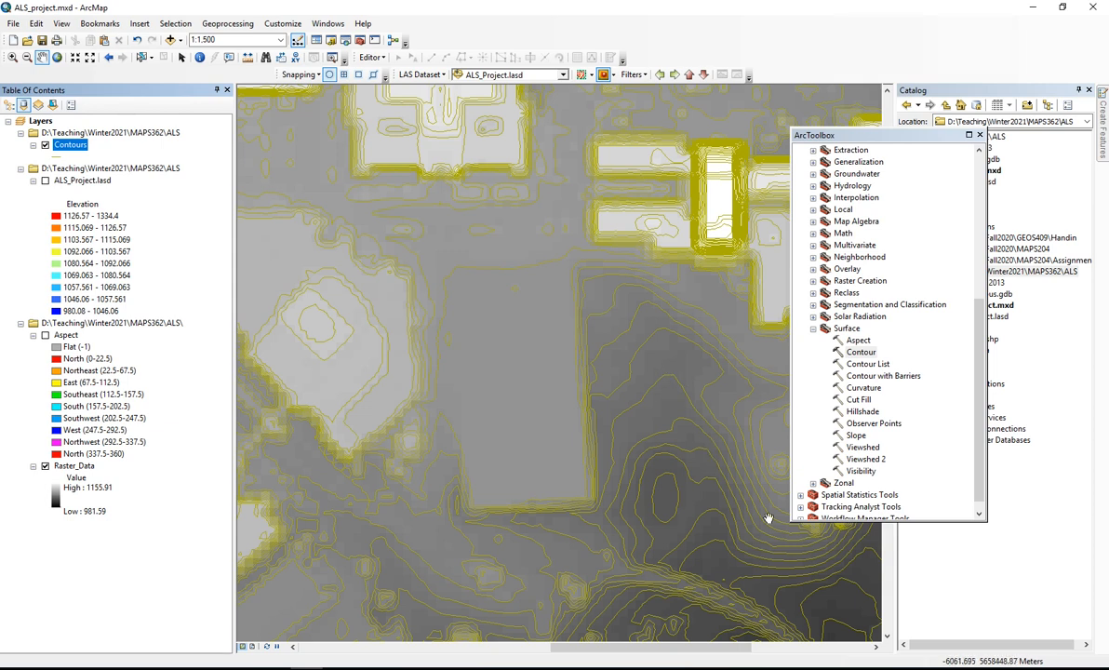
left_click_drag(555, 395, 354, 430)
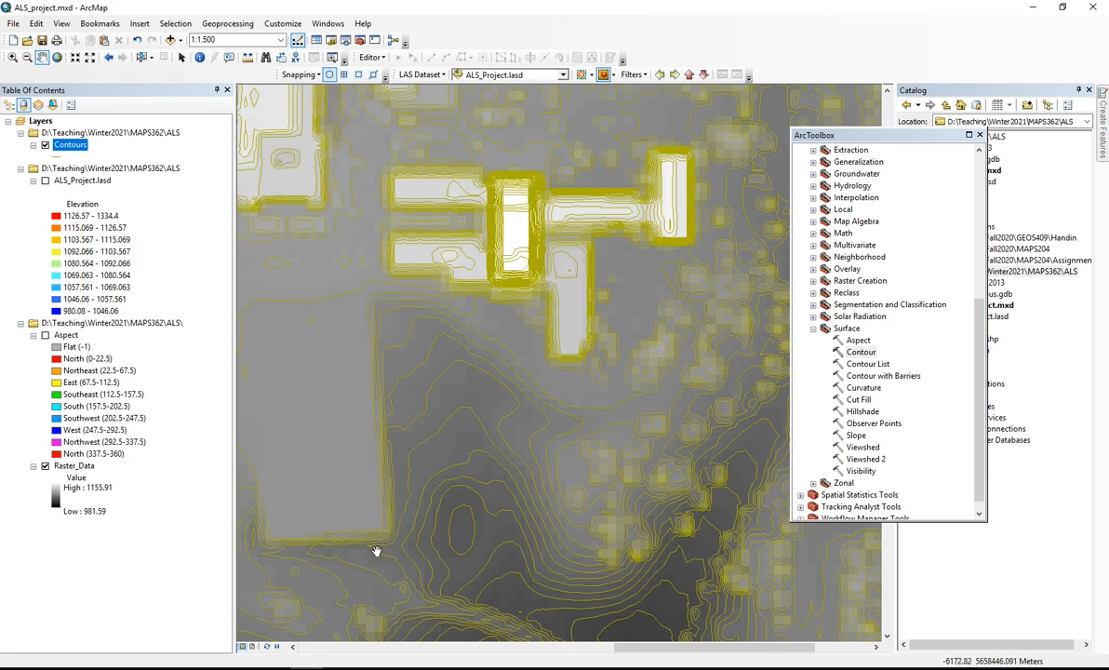
left_click_drag(472, 429, 577, 445)
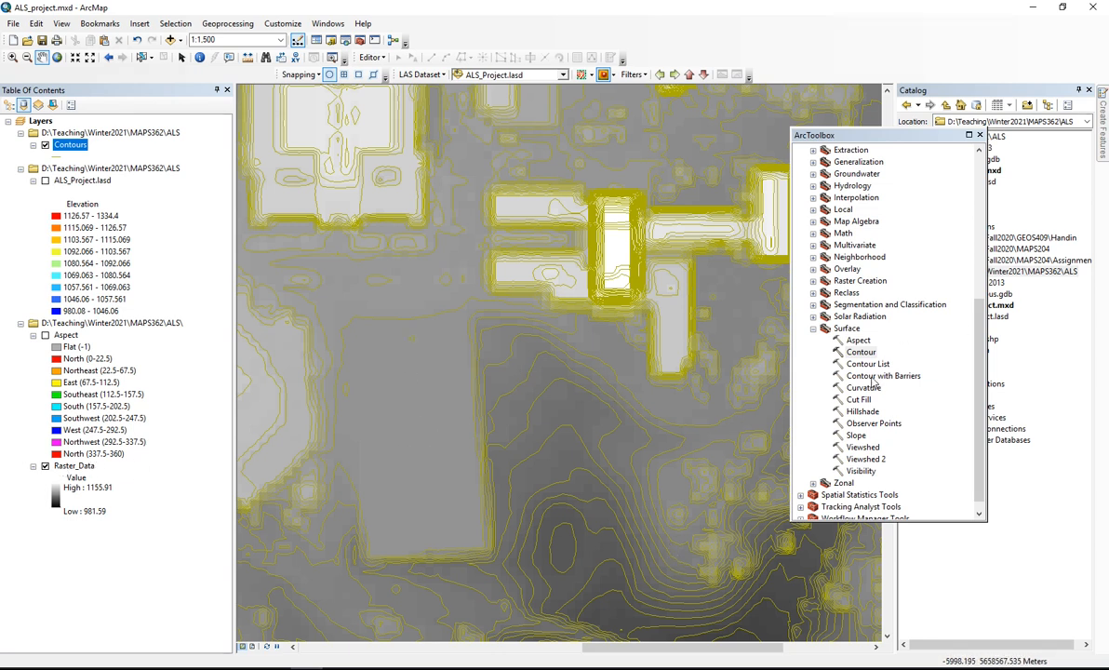
- Start the Hillshade tool with Raster_Data as input and save the output raster as Hillshade in the home folder MAPS362\ALS
double_click(862, 412)
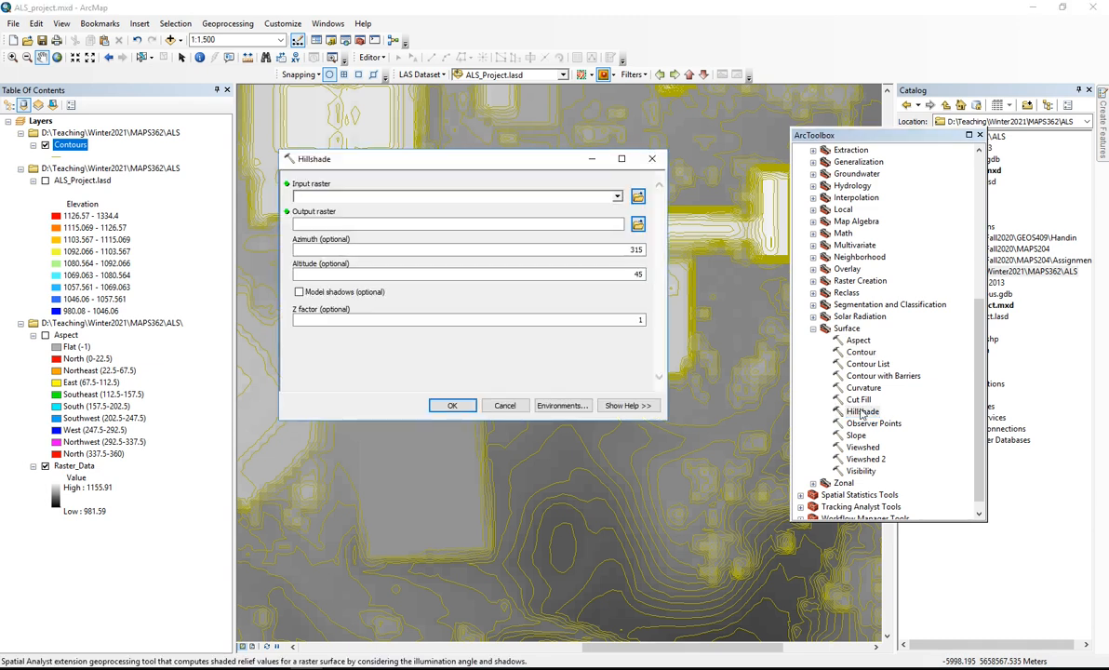
left_click(617, 196)
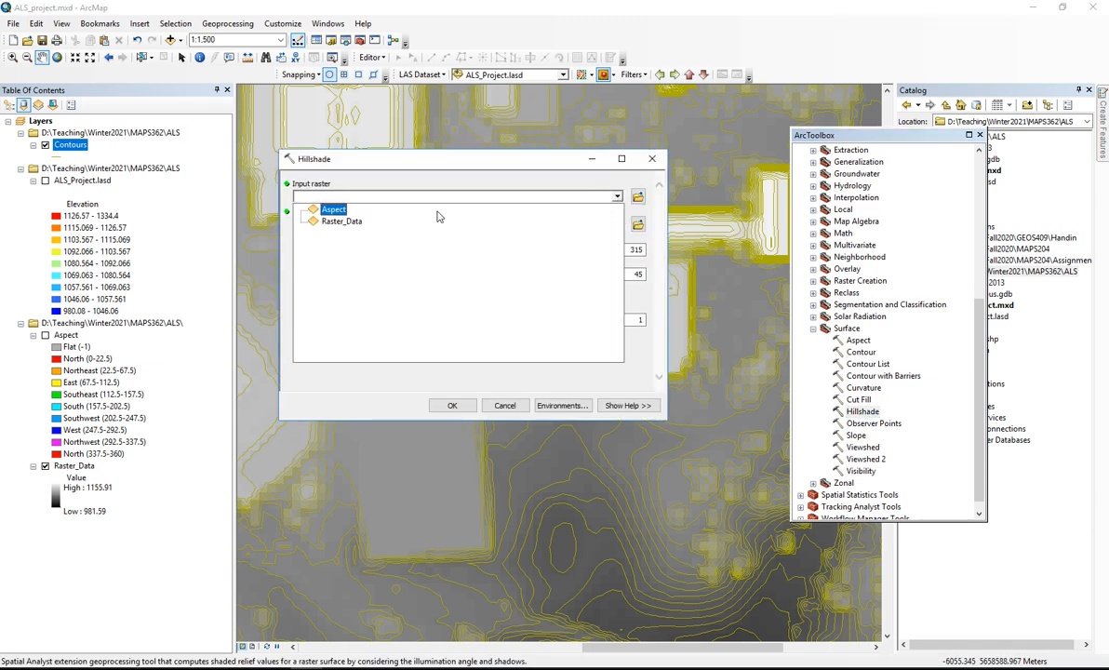
left_click(328, 216)
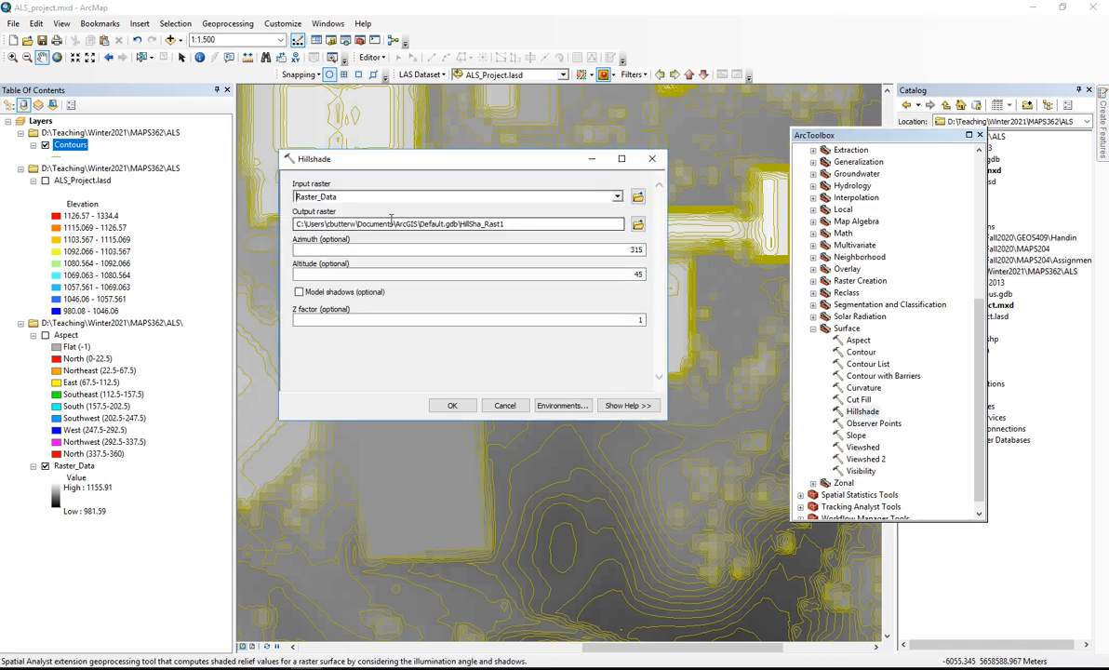
left_click(637, 224)
type("Hillshade")
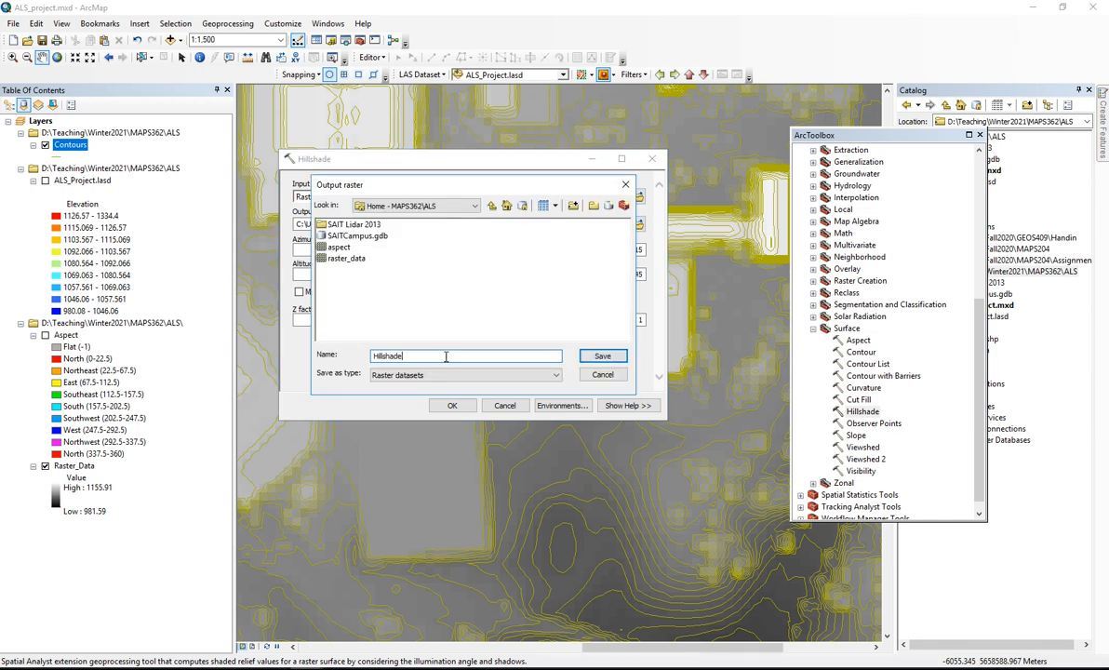
left_click(602, 356)
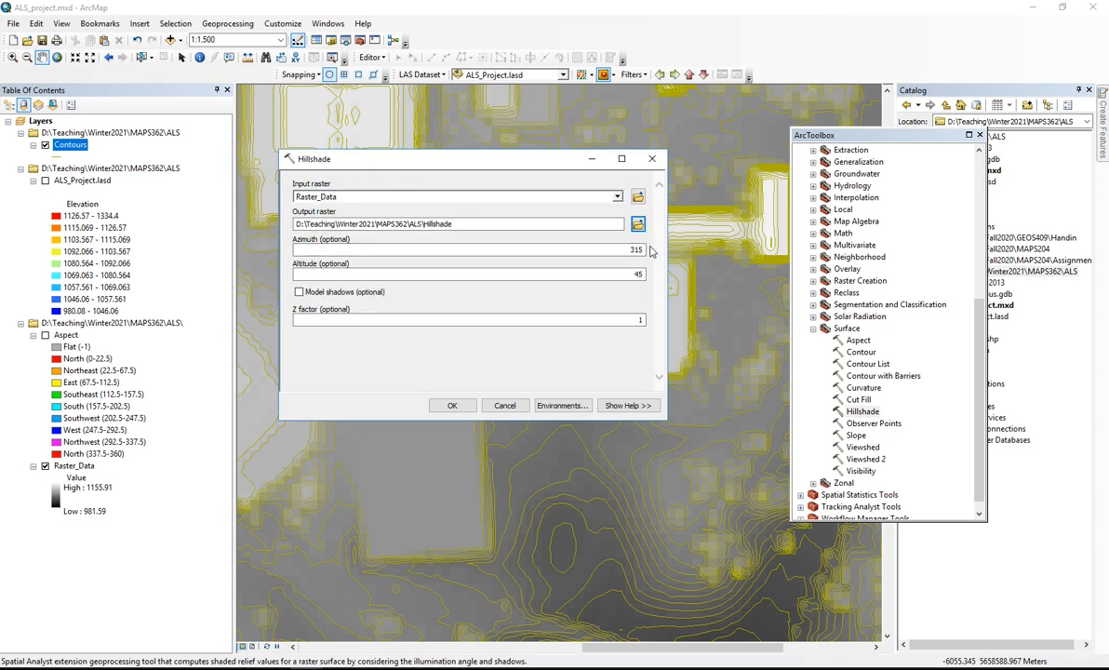
- Set the hillshade azimuth to 180 and the altitude to 60
double_click(633, 249)
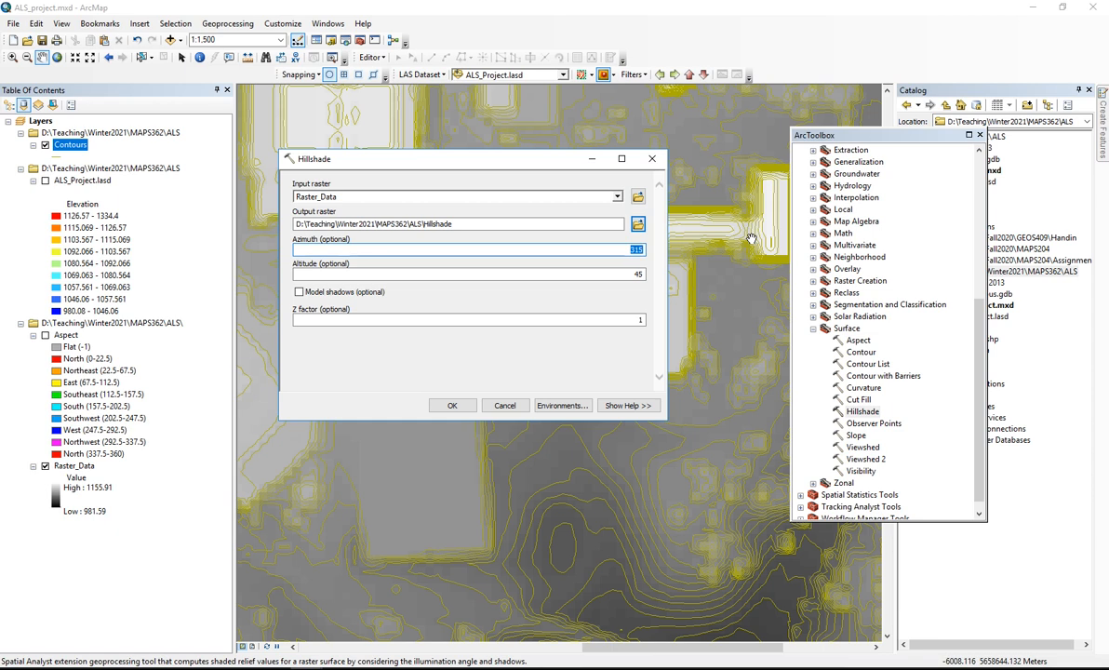
type("180")
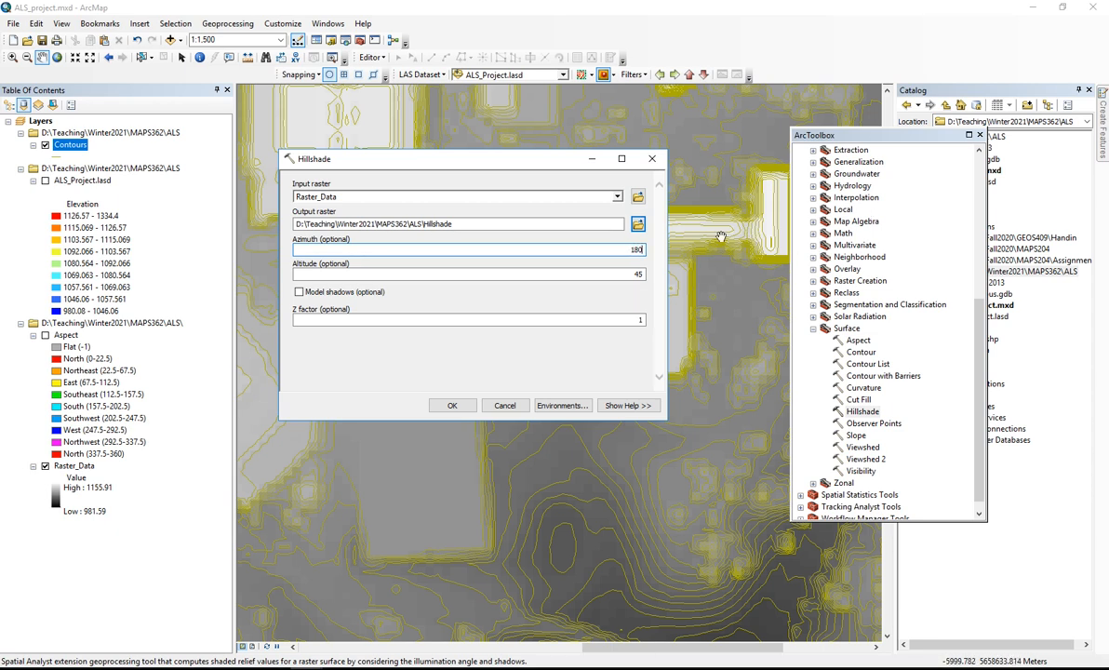
double_click(639, 274)
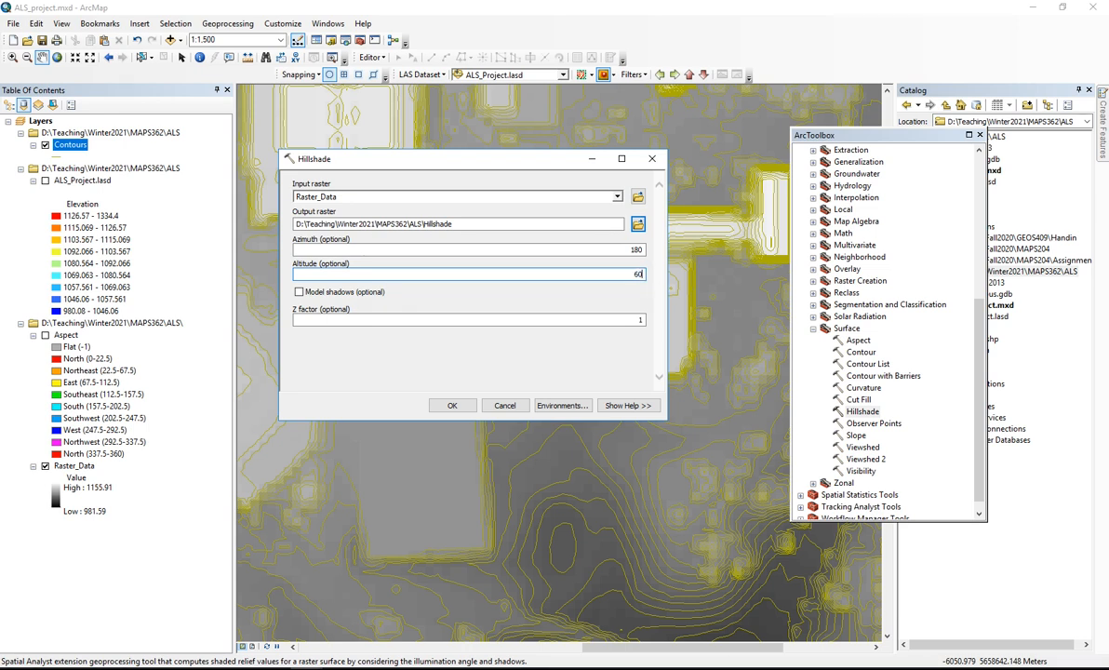
- Enable shadow modelling, run the Hillshade tool, and move the toolbox window off the map
left_click(299, 293)
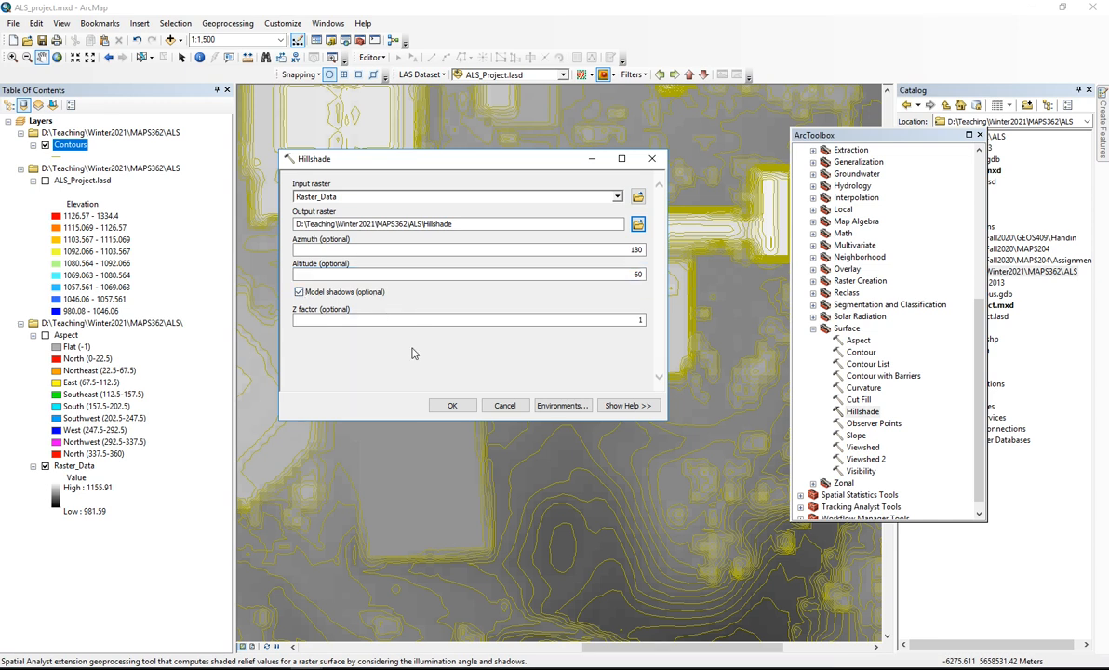
left_click(451, 405)
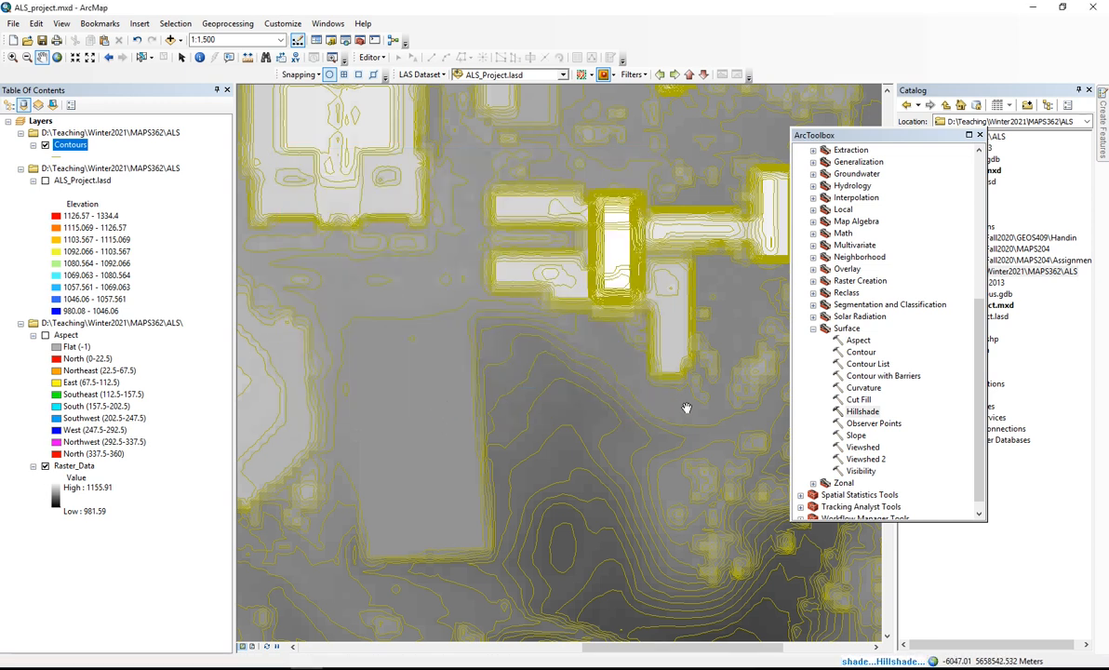
left_click_drag(895, 133, 1001, 136)
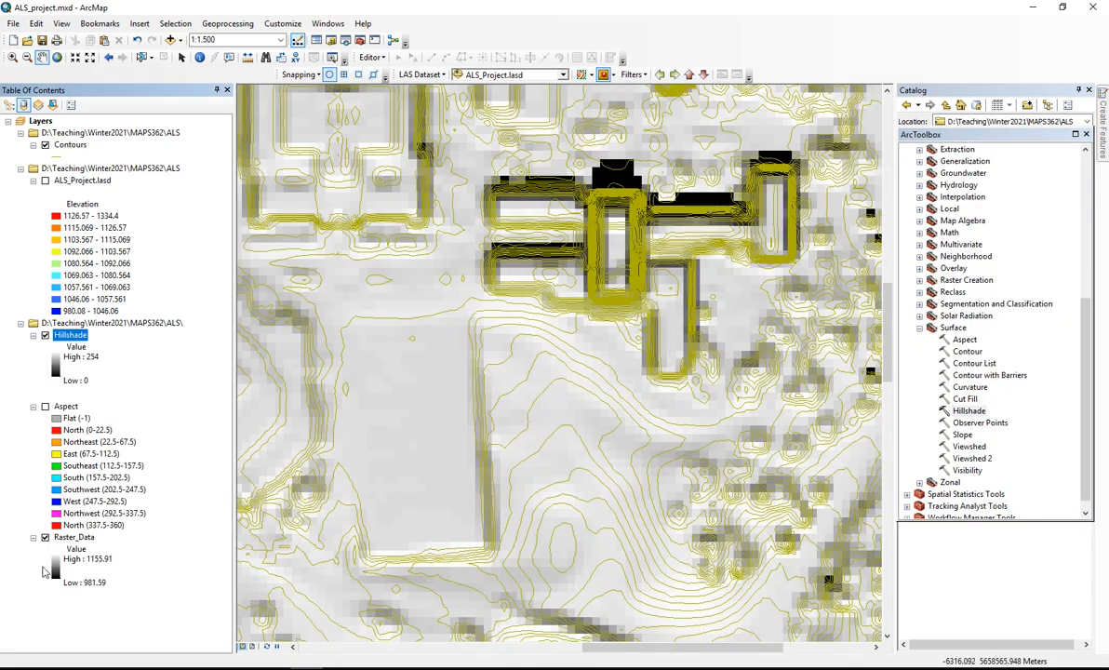
- Hide the Contours layer and examine the hillshade raster over the full extent of the study area
left_click(44, 145)
scroll(453, 349, "down", 2)
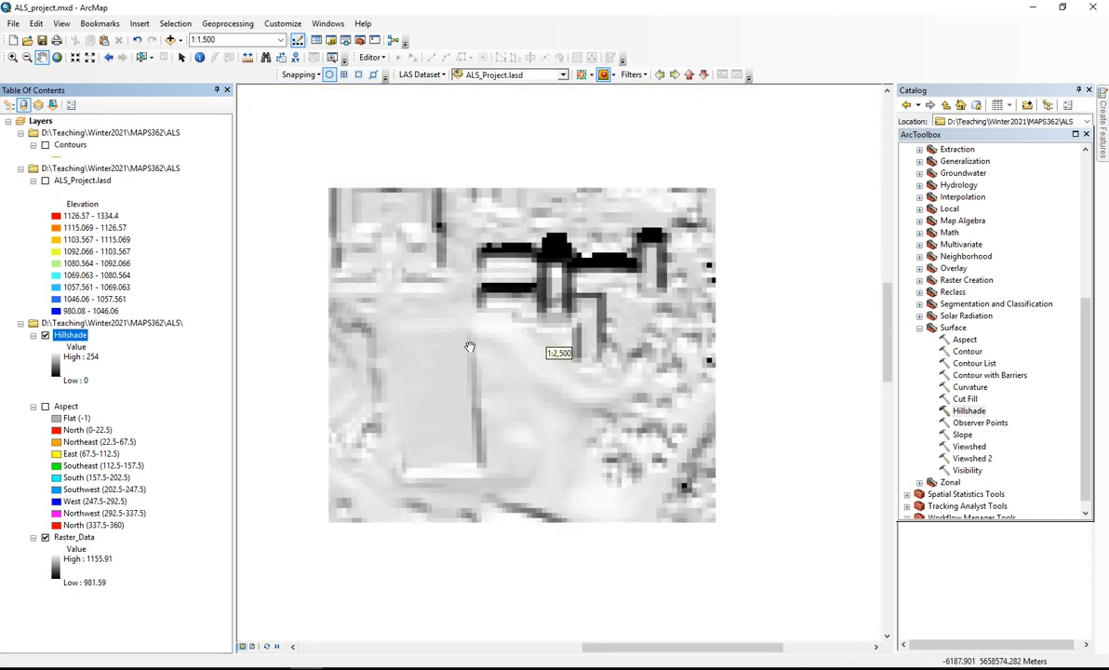
scroll(507, 435, "down", 2)
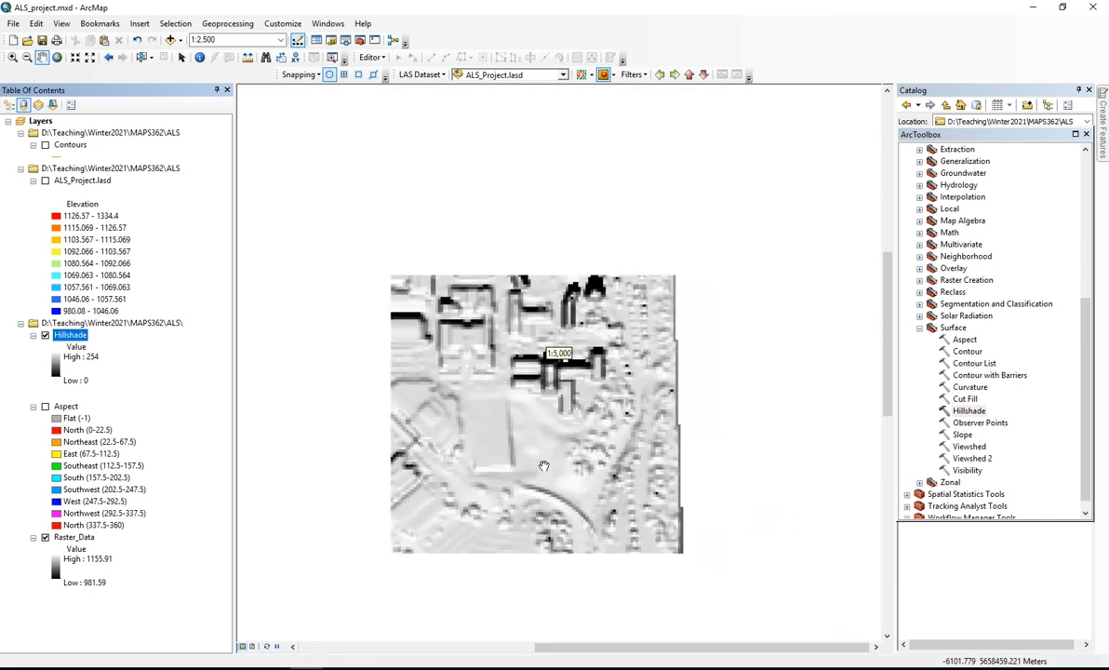
scroll(537, 458, "down", 1)
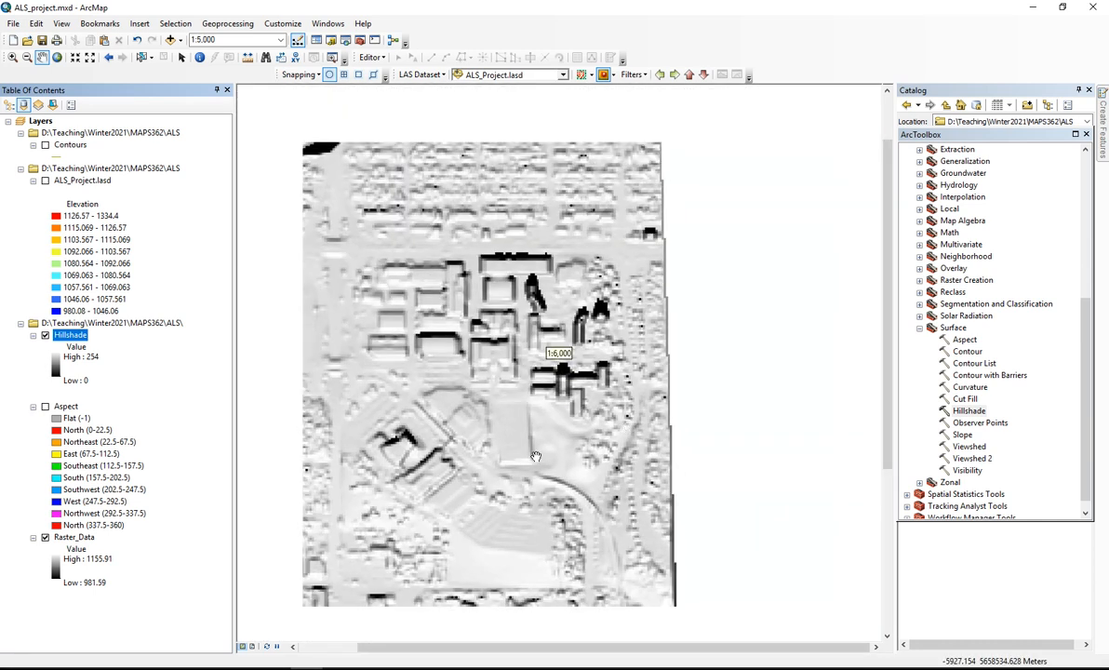
scroll(559, 459, "down", 2)
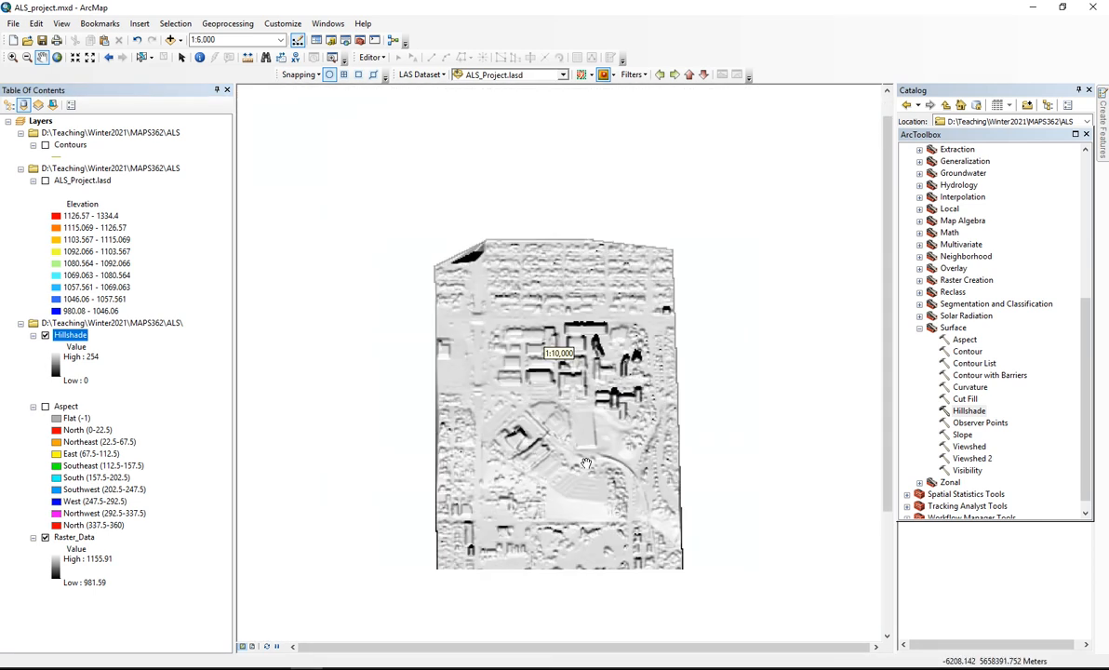
left_click_drag(573, 513, 562, 464)
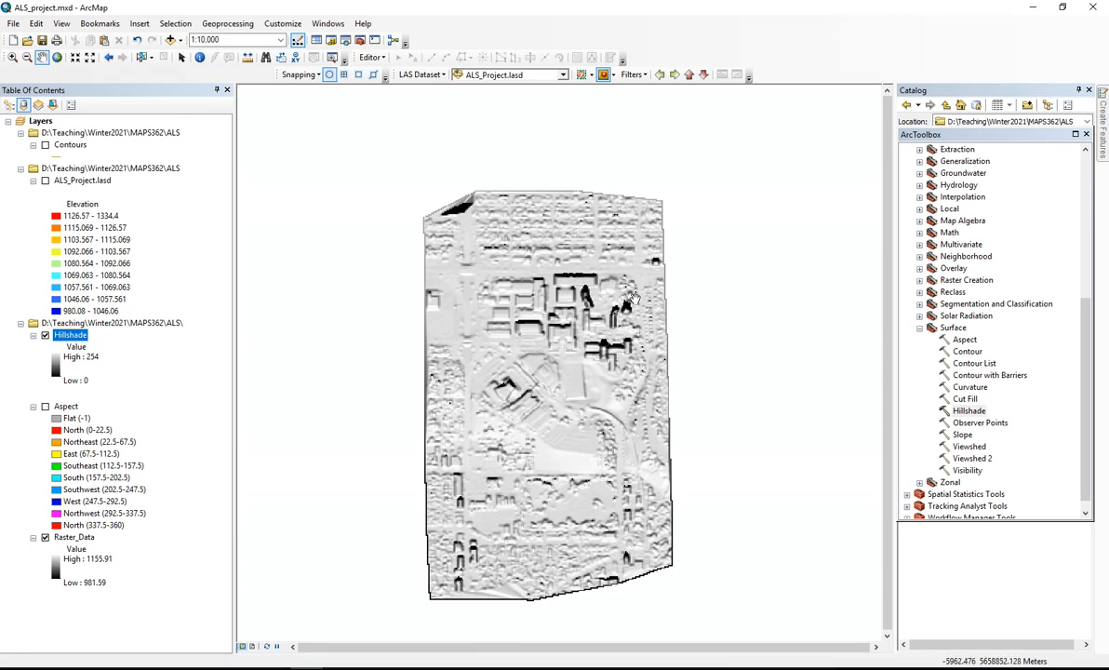
- Examine the modelled shadows around the campus buildings, the trees to the east and the northern edge of the hillshade
scroll(649, 342, "up", 4)
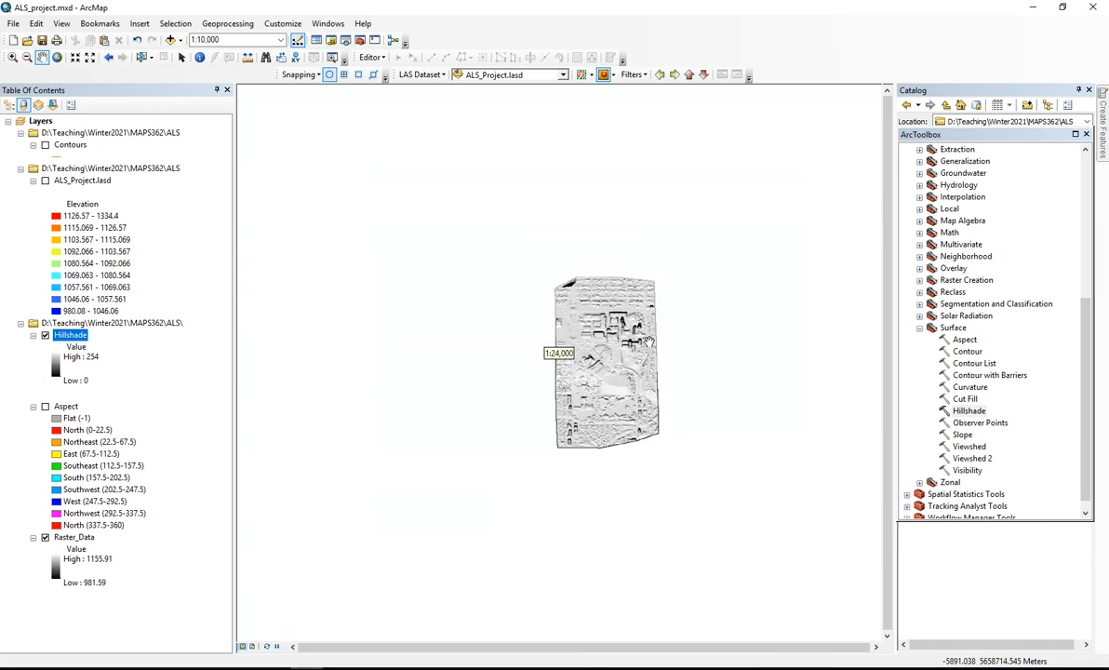
scroll(649, 342, "down", 6)
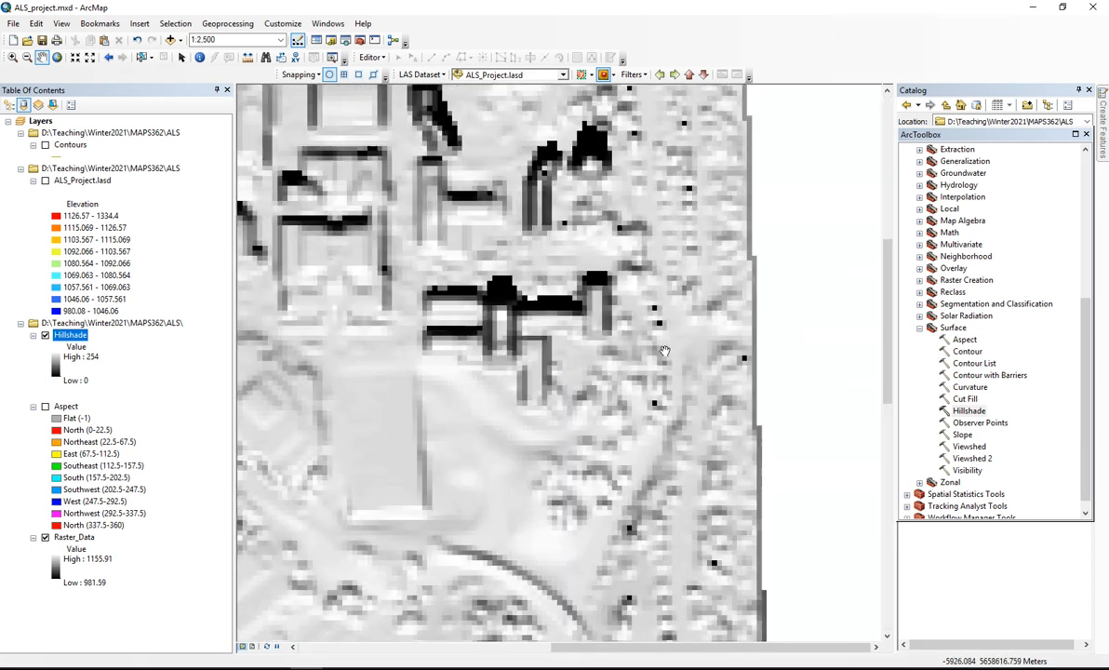
left_click_drag(663, 351, 563, 398)
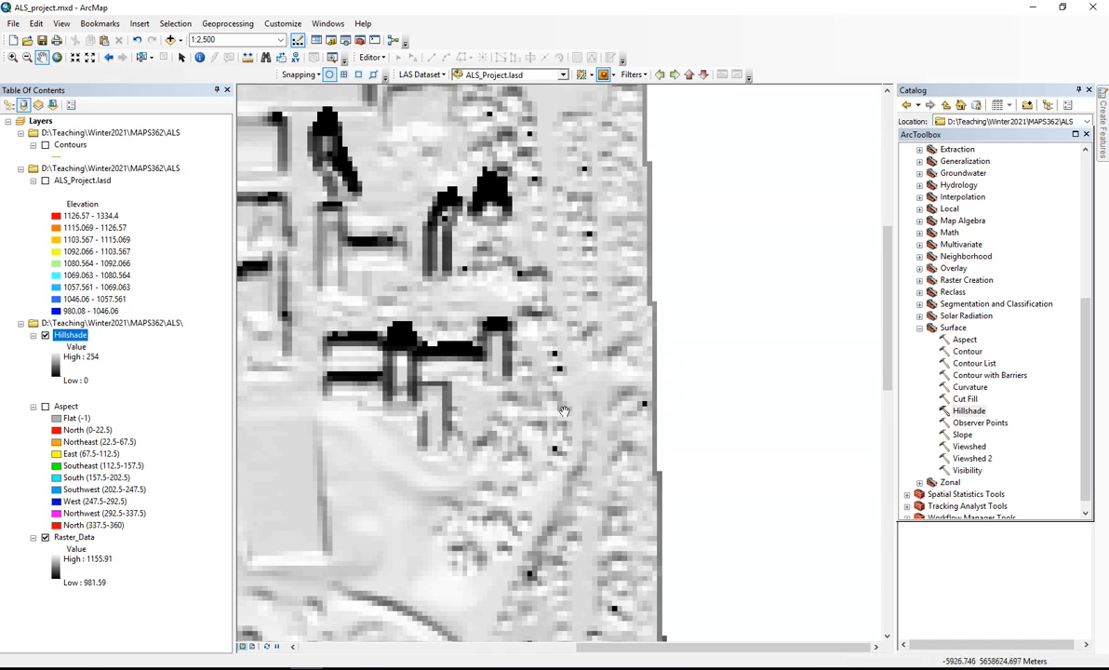
left_click_drag(495, 412, 529, 418)
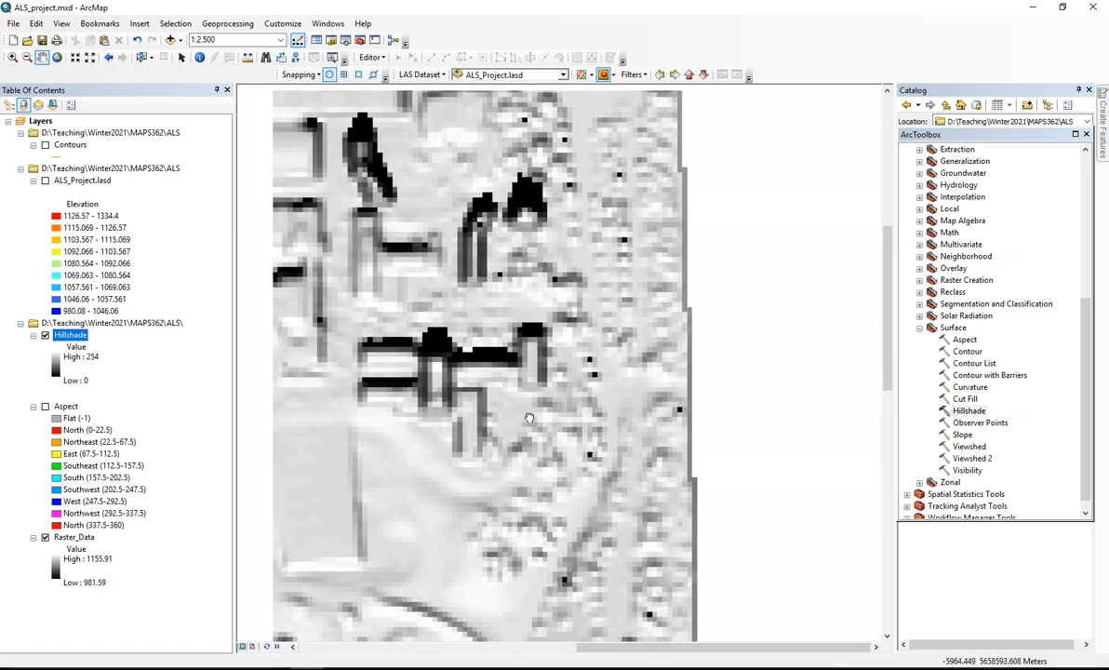
scroll(554, 358, "up", 2)
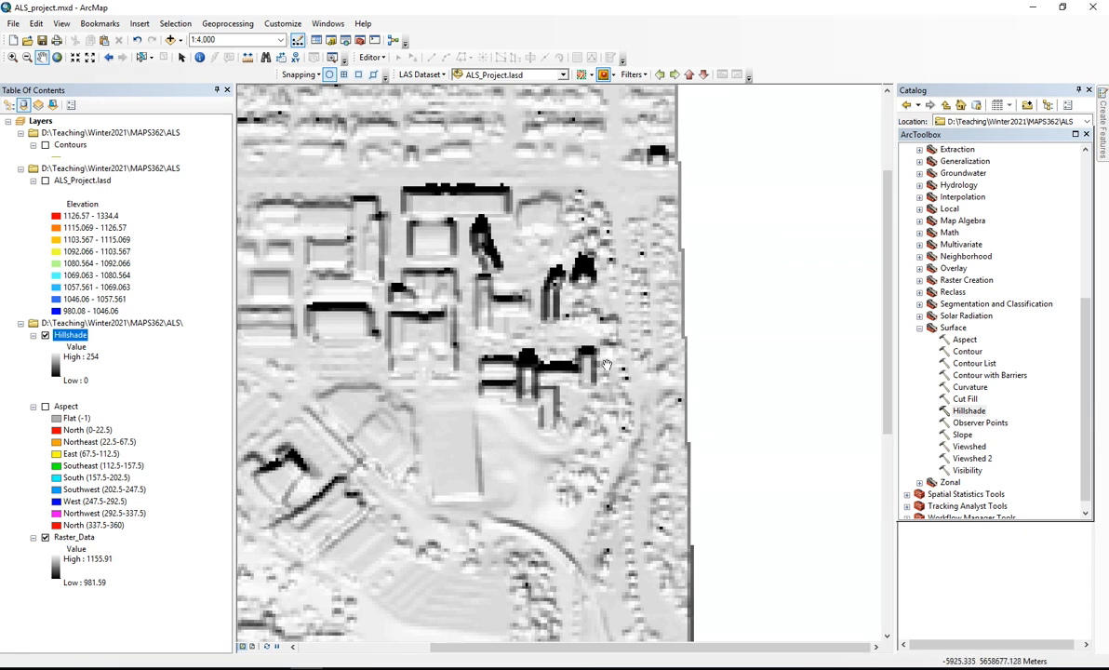
scroll(598, 422, "up", 1)
left_click_drag(484, 403, 561, 380)
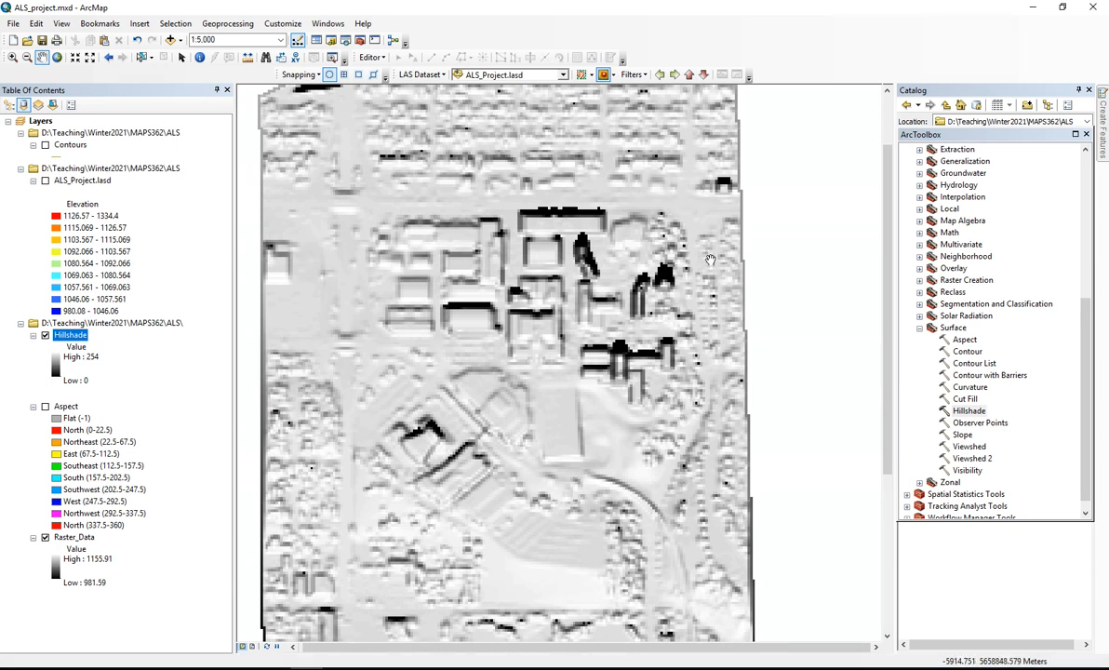
left_click_drag(401, 207, 470, 379)
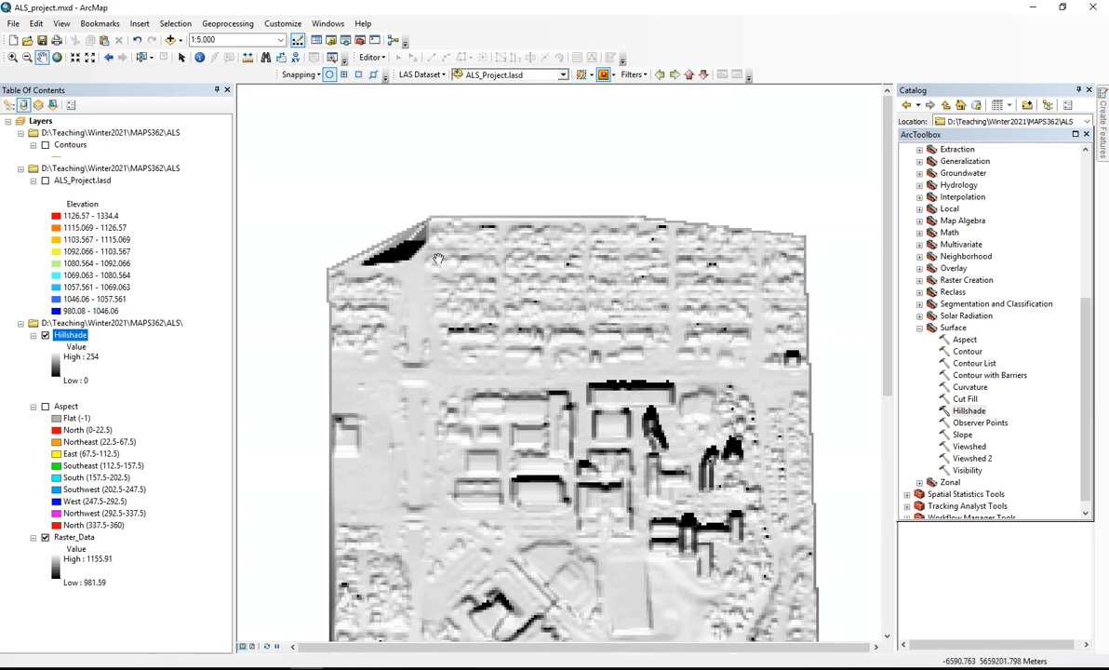
left_click_drag(472, 358, 439, 207)
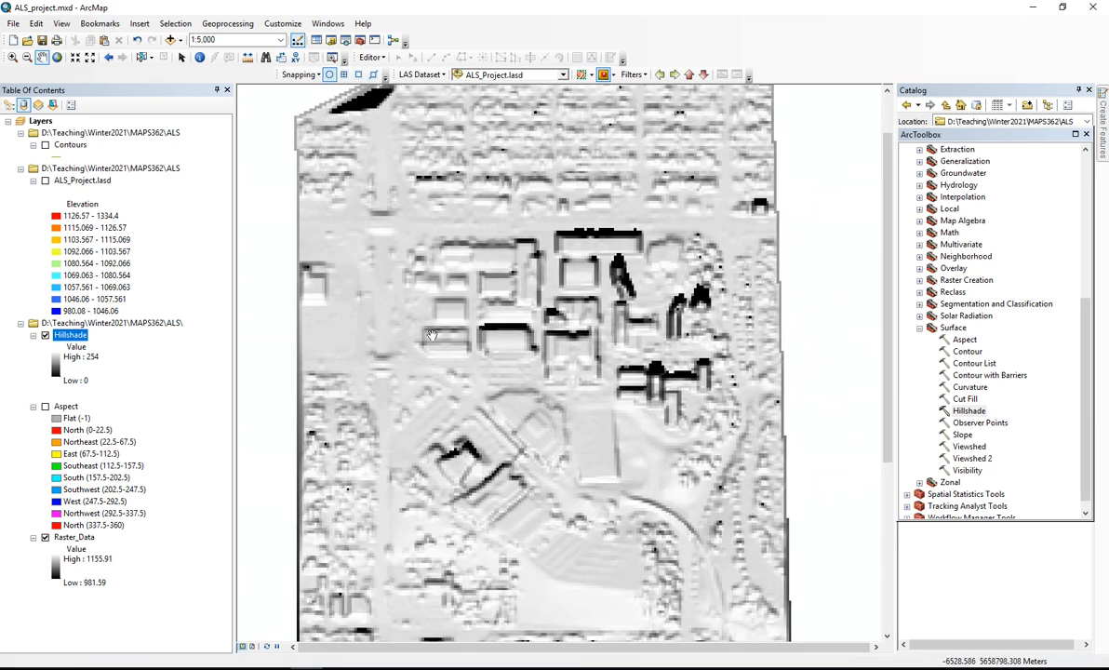
left_click_drag(505, 382, 475, 357)
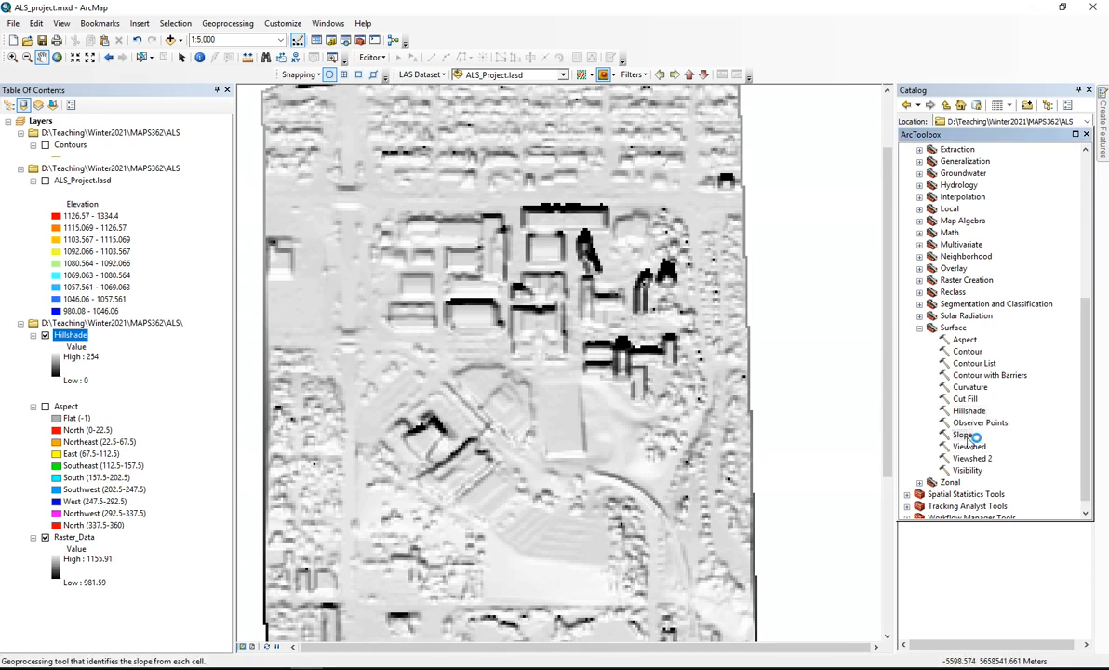
- Start the Slope tool with Raster_Data as input and save the output raster as slope in the home folder MAPS362\ALS
double_click(962, 435)
left_click(617, 197)
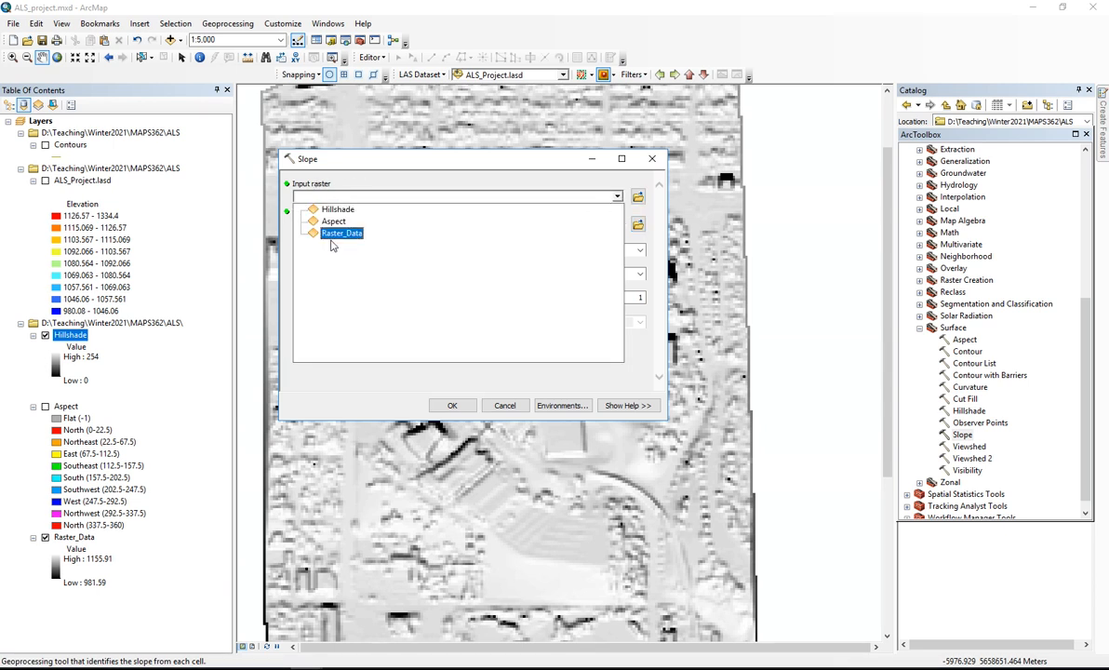
left_click(341, 237)
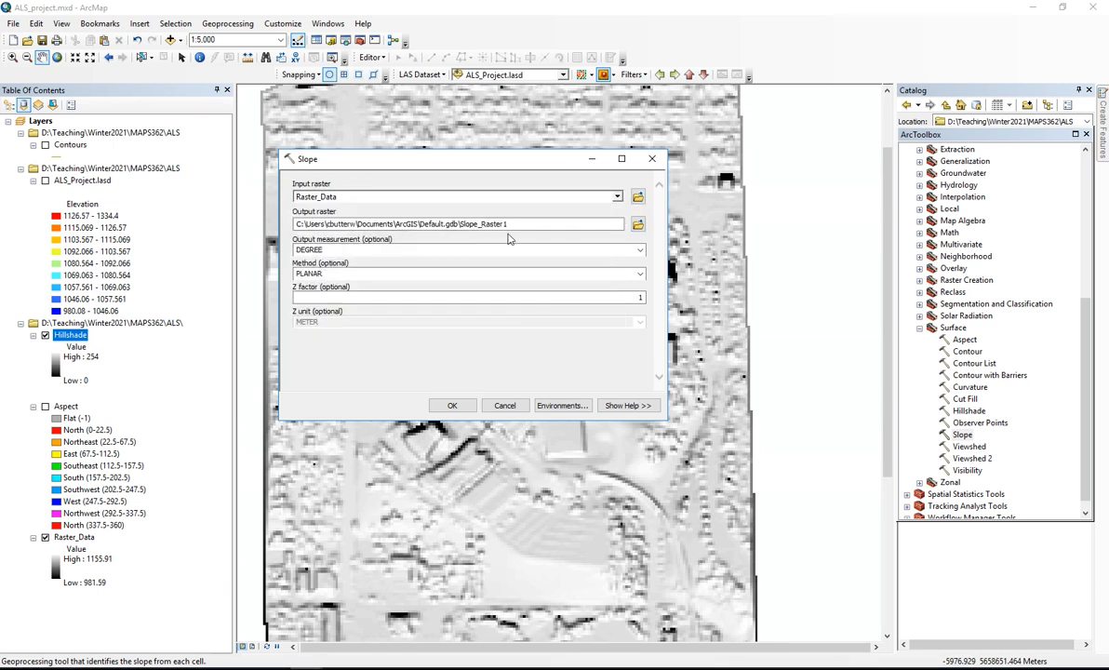
left_click(637, 225)
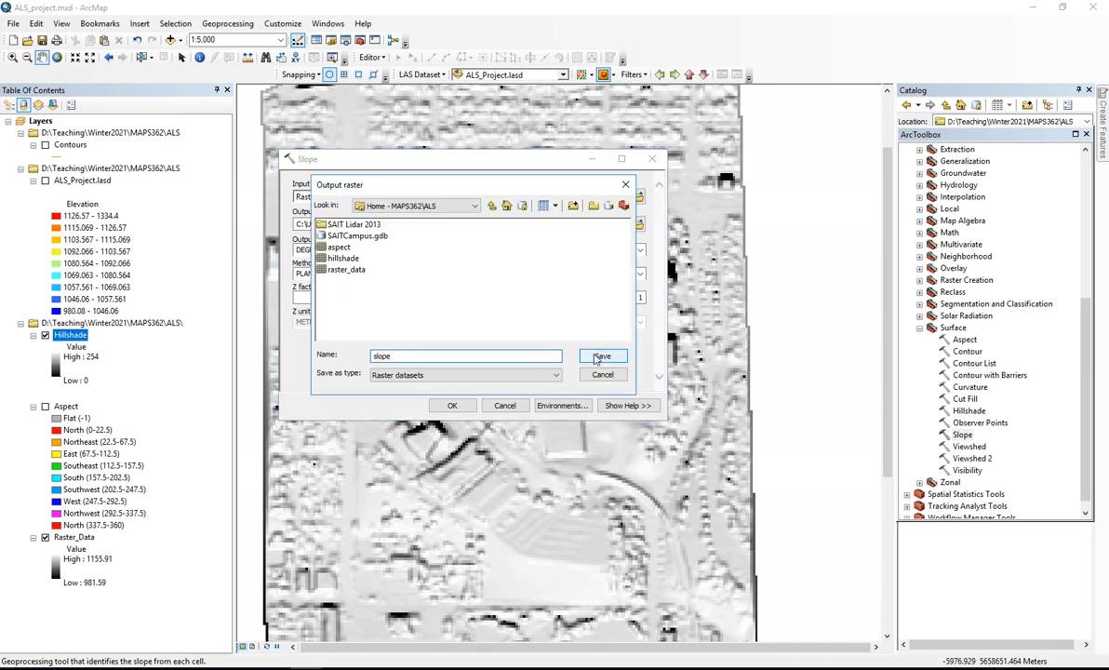
left_click(600, 356)
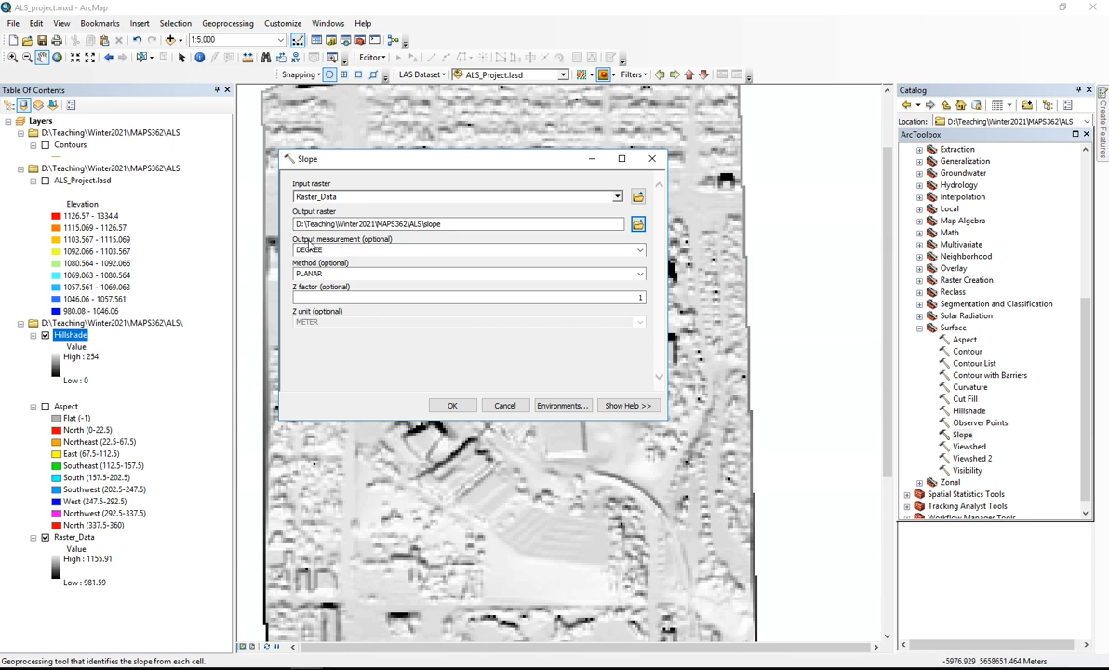
- Review the measurement and method options, keep DEGREE and PLANAR, and run the Slope tool
left_click(641, 252)
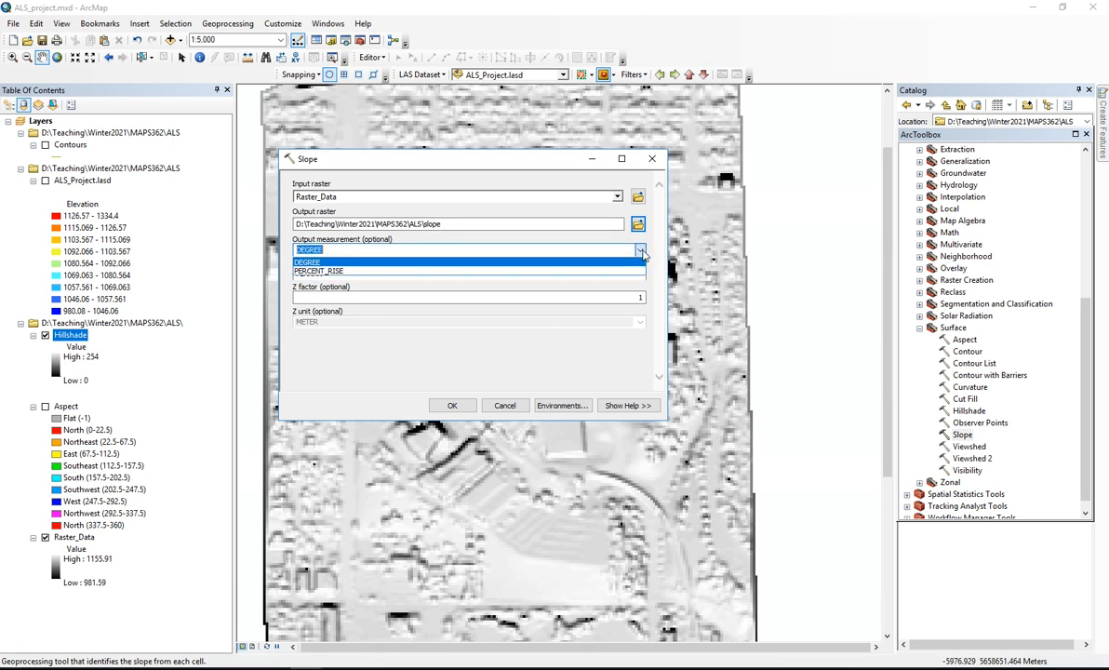
left_click(641, 253)
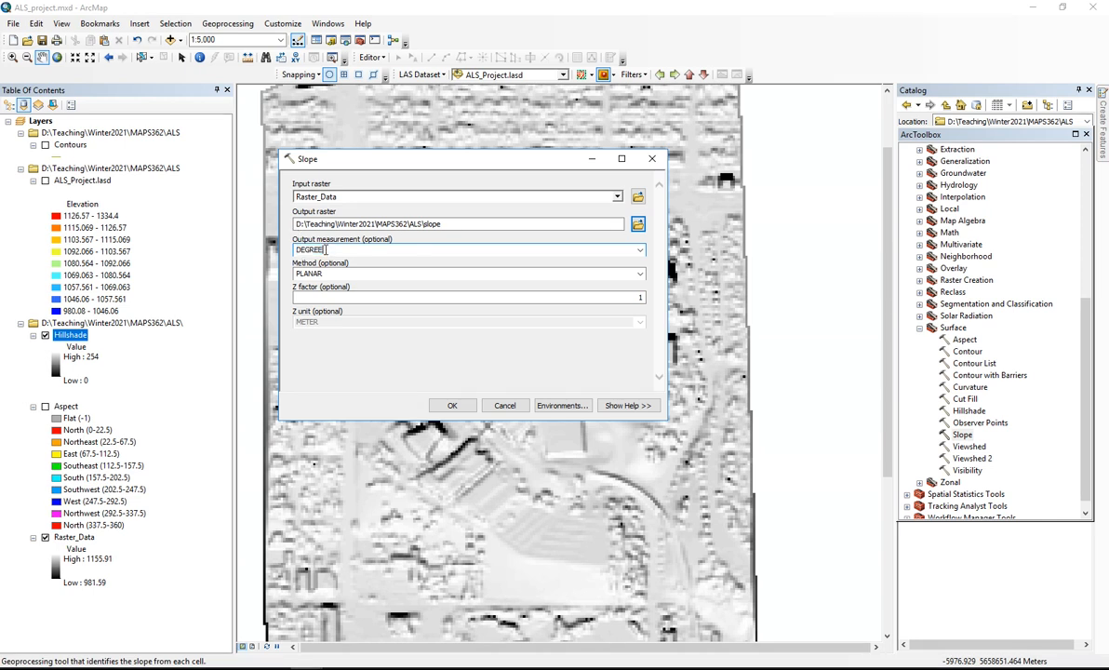
left_click(397, 250)
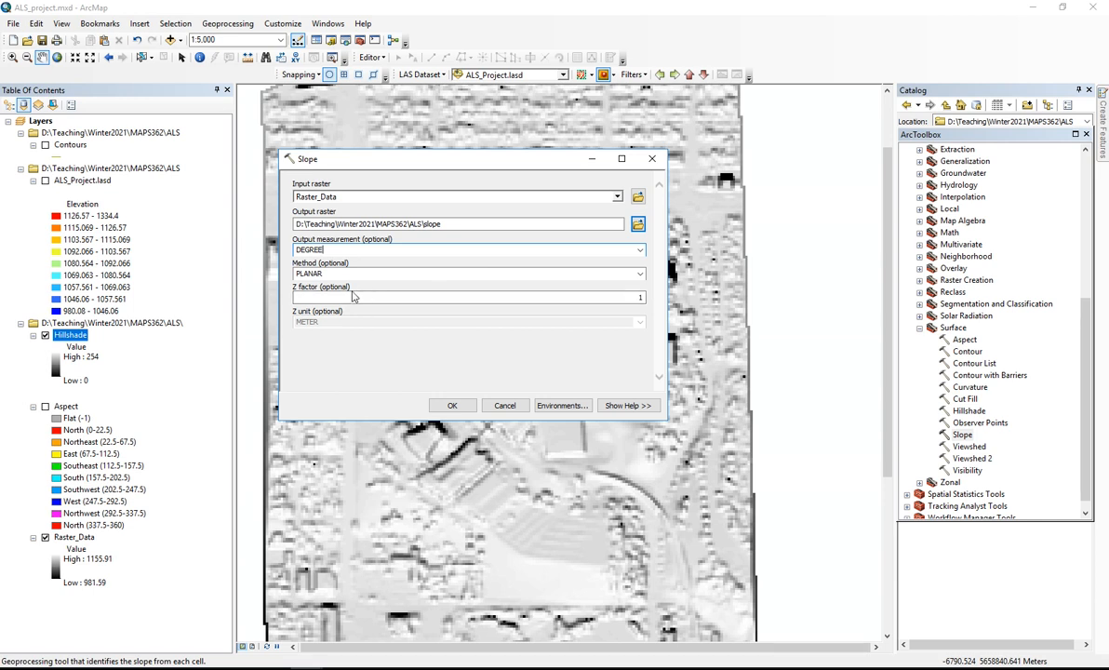
left_click(641, 274)
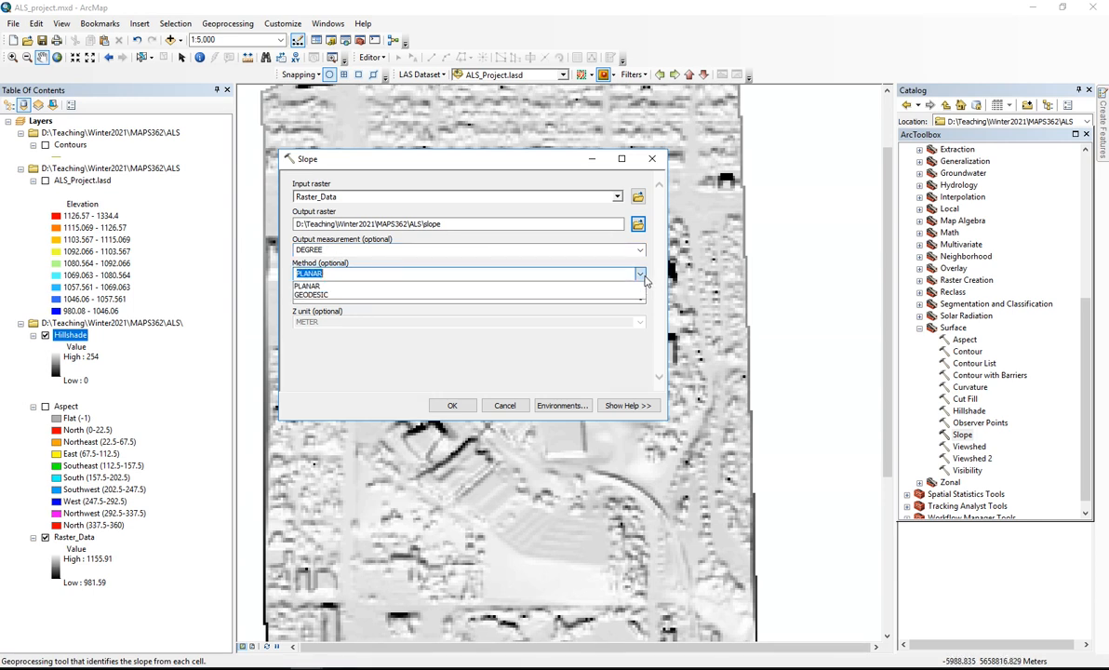
left_click(642, 279)
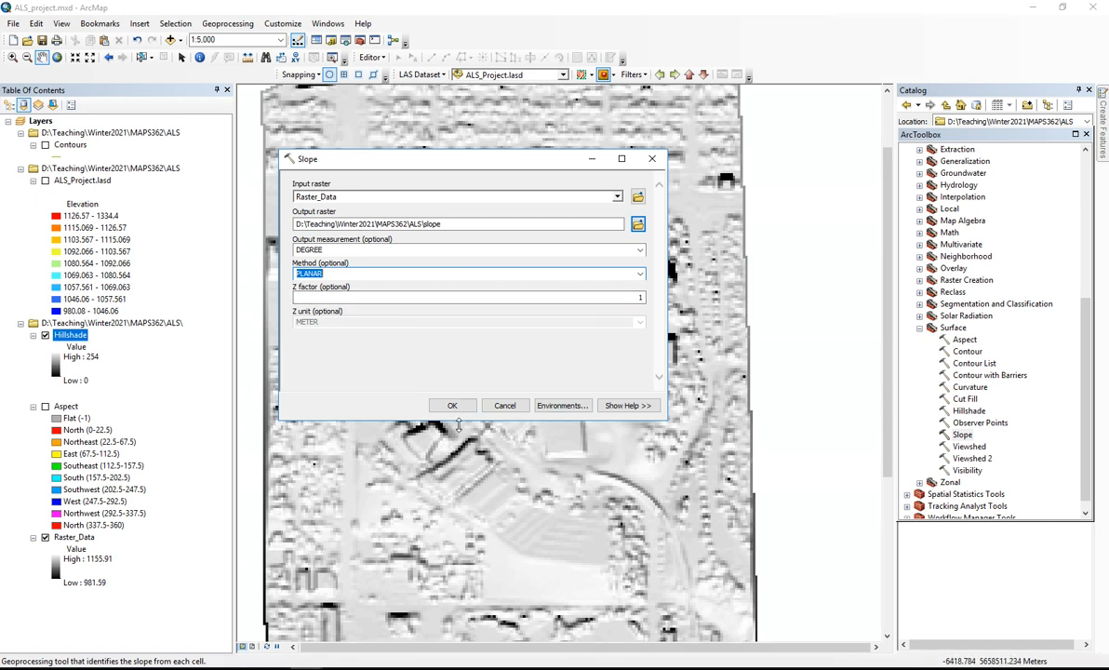
left_click(467, 411)
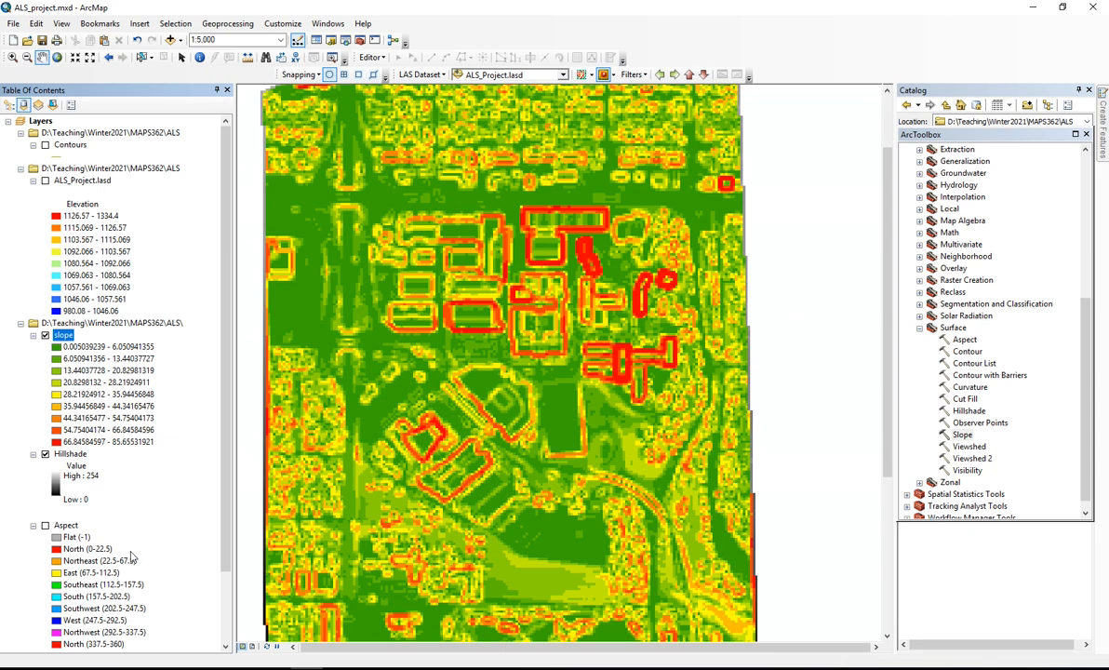
- View the slope raster at a wider extent, and hide the slope and Hillshade layers
scroll(549, 298, "up", 2)
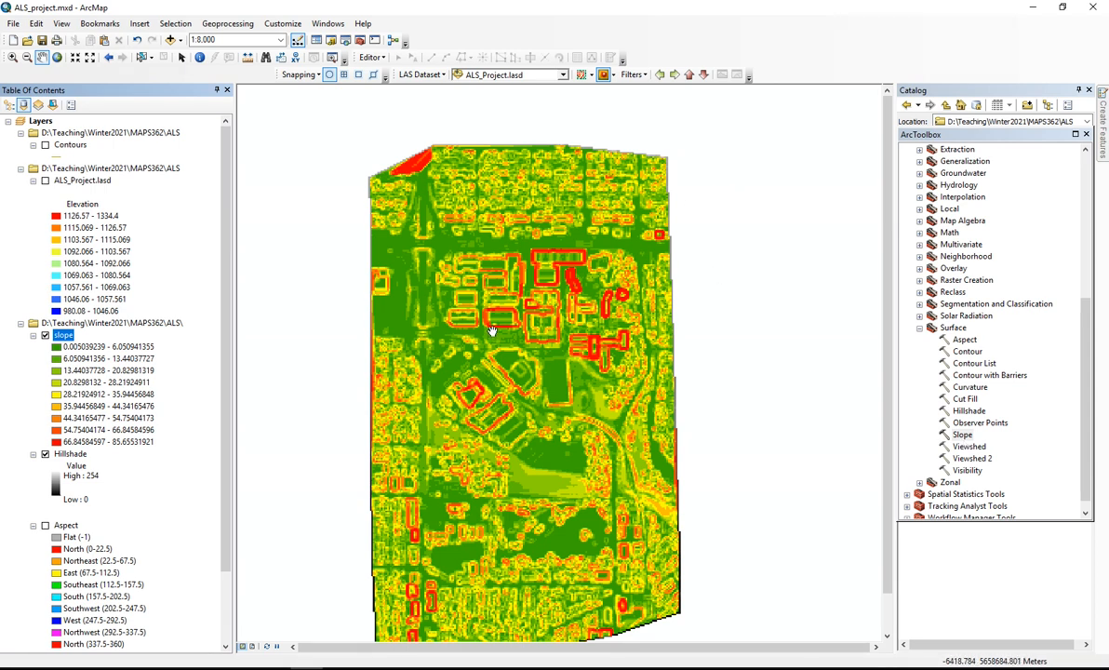
left_click_drag(492, 330, 496, 323)
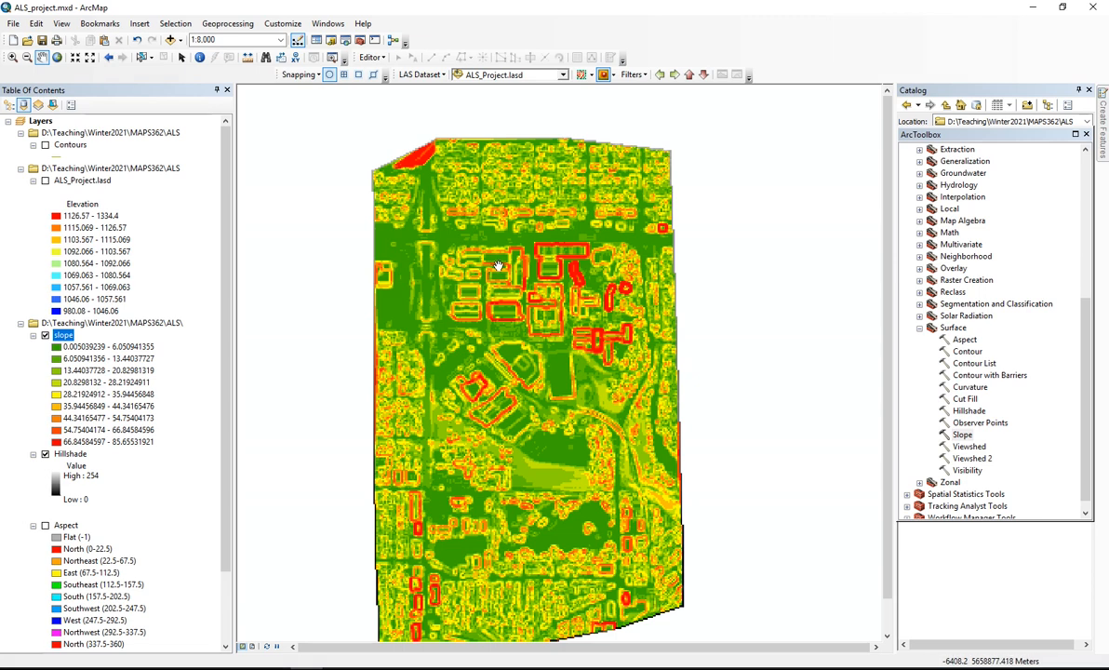
left_click(44, 335)
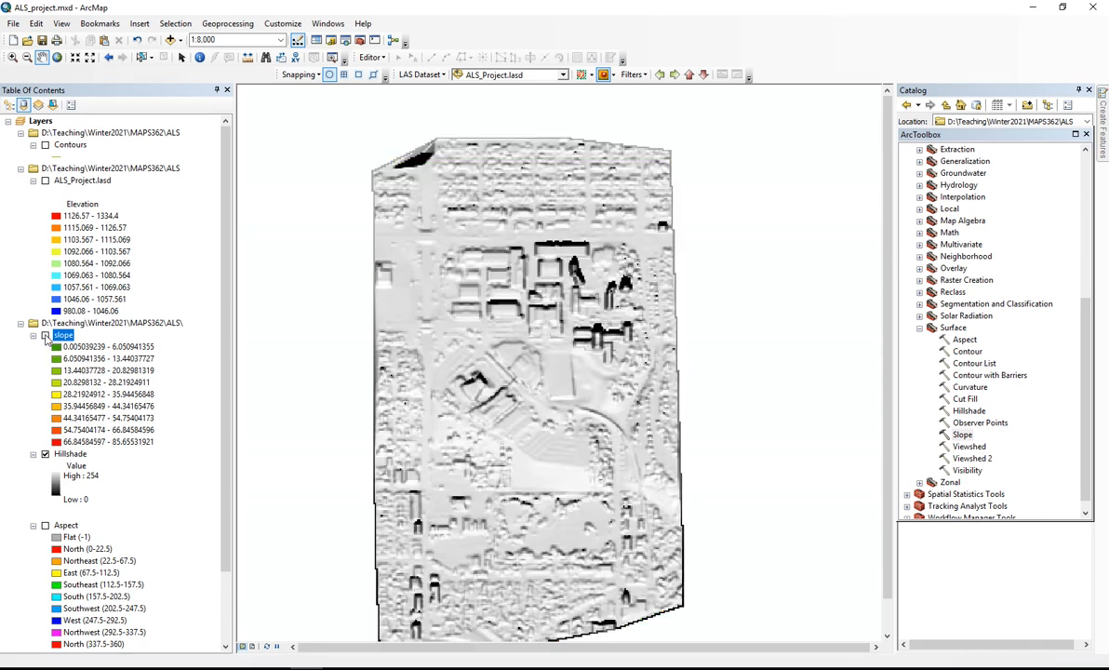
left_click(45, 453)
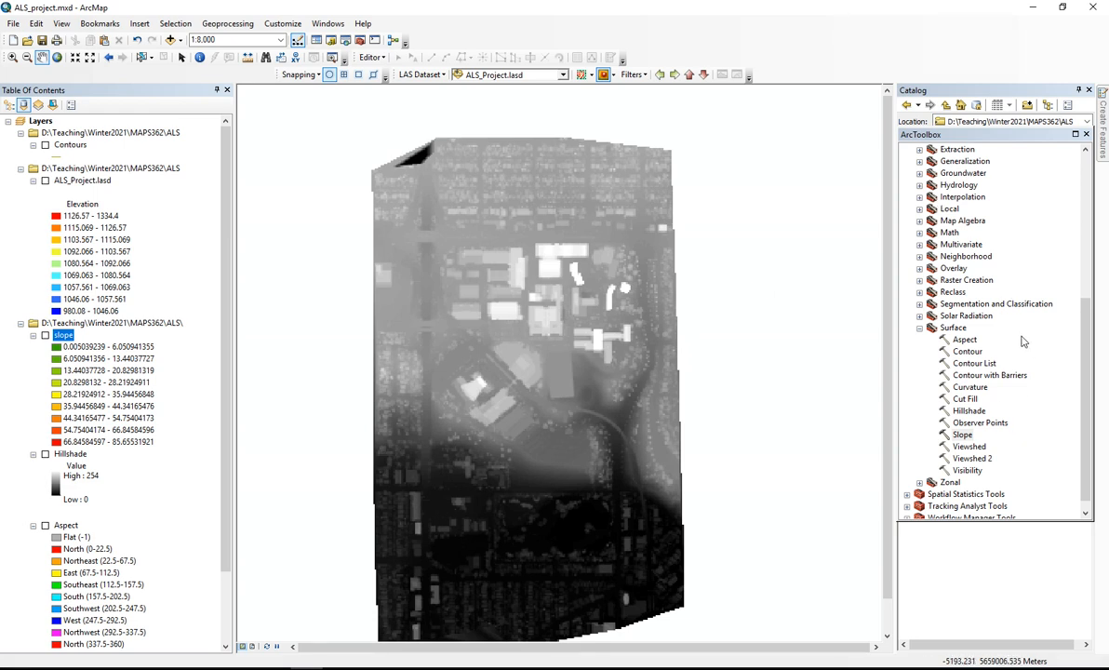
- Close the Create Features pane and the ArcToolbox window
mouse_move(1103, 121)
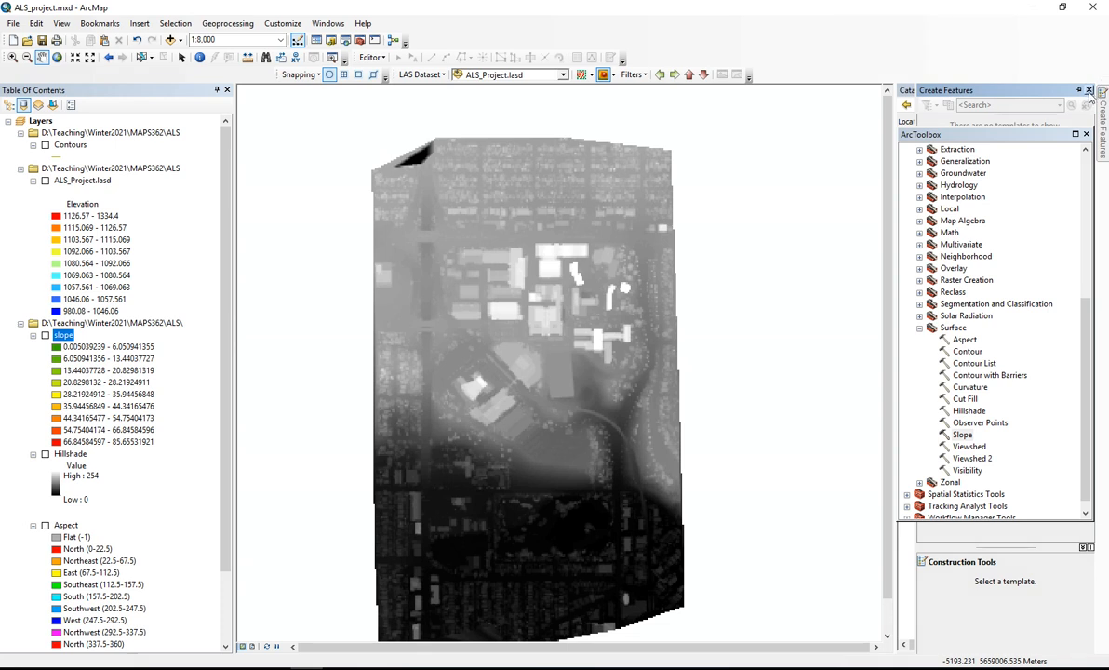
left_click(1088, 91)
left_click_drag(1016, 137, 966, 141)
left_click(1036, 139)
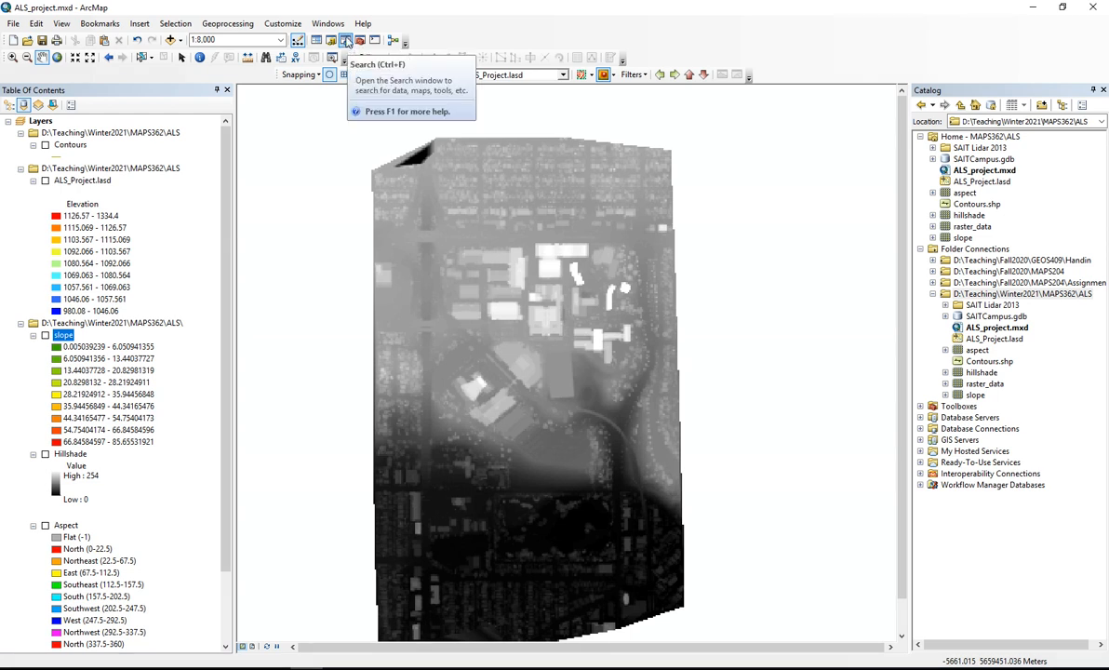
- Search for "Las dataset to TIN" and open the LAS Dataset to TIN tool
left_click(344, 40)
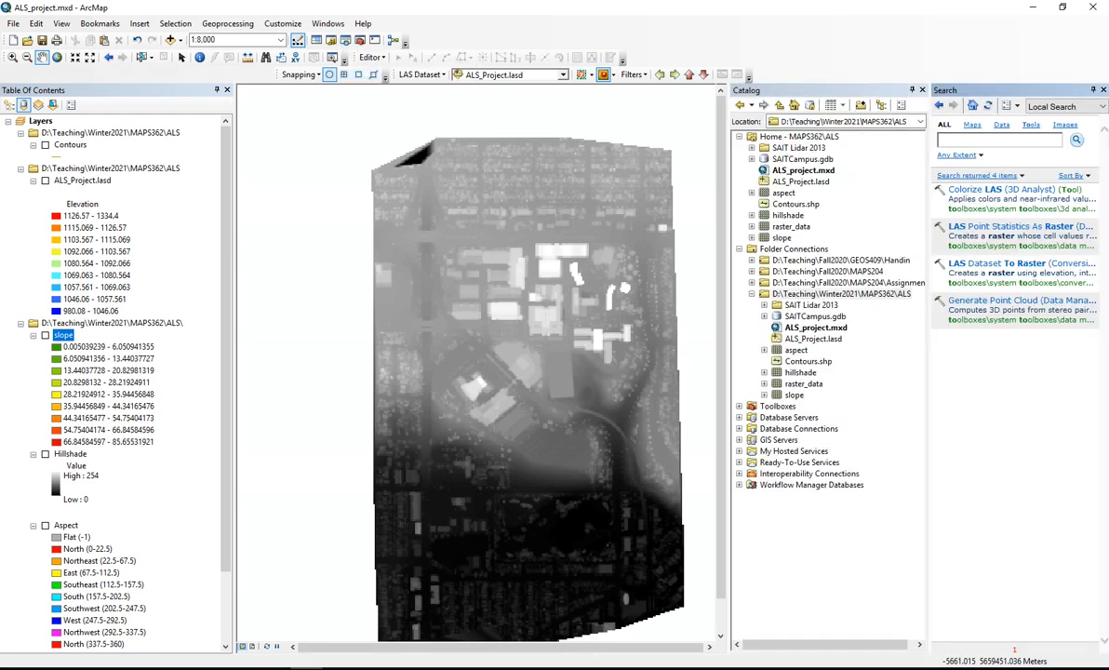
type("Las dataset to TIN")
key("Return")
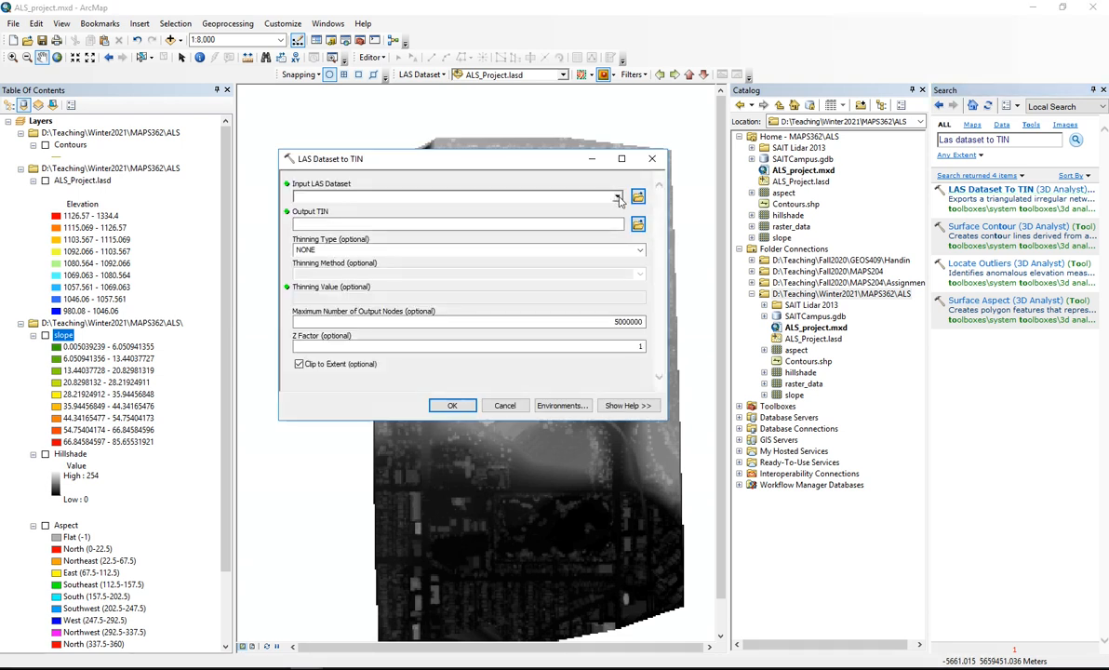
- Set ALS_Project.lasd as the input LAS dataset and save the output TIN as Las_to_TIN in the MAPS362\ALS folder
left_click(618, 198)
left_click(418, 210)
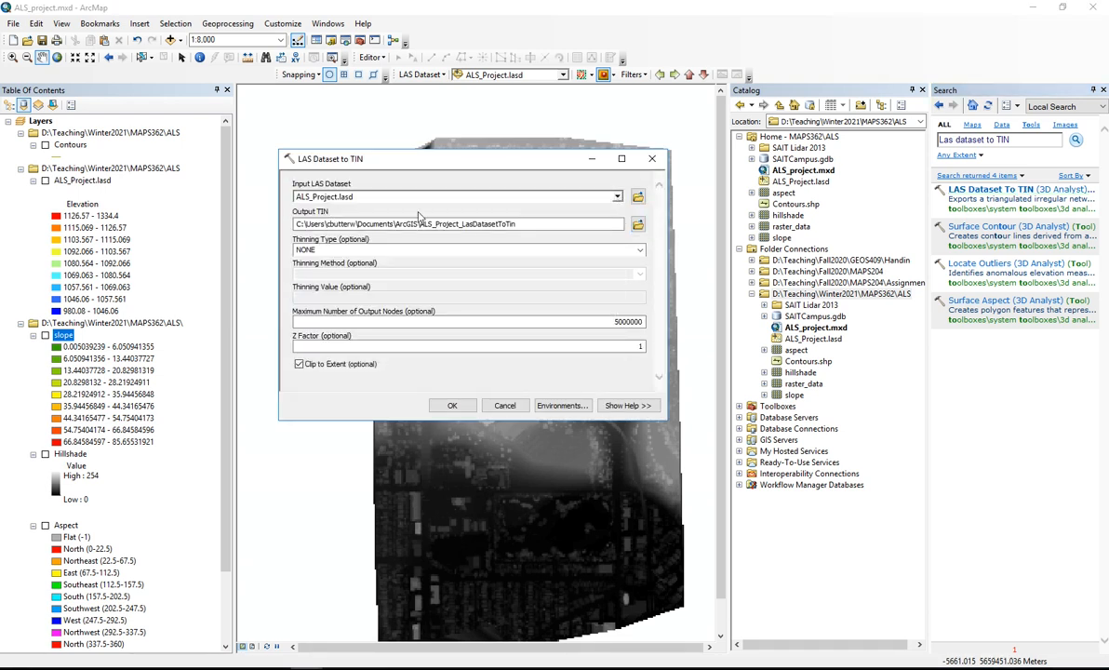
left_click(638, 225)
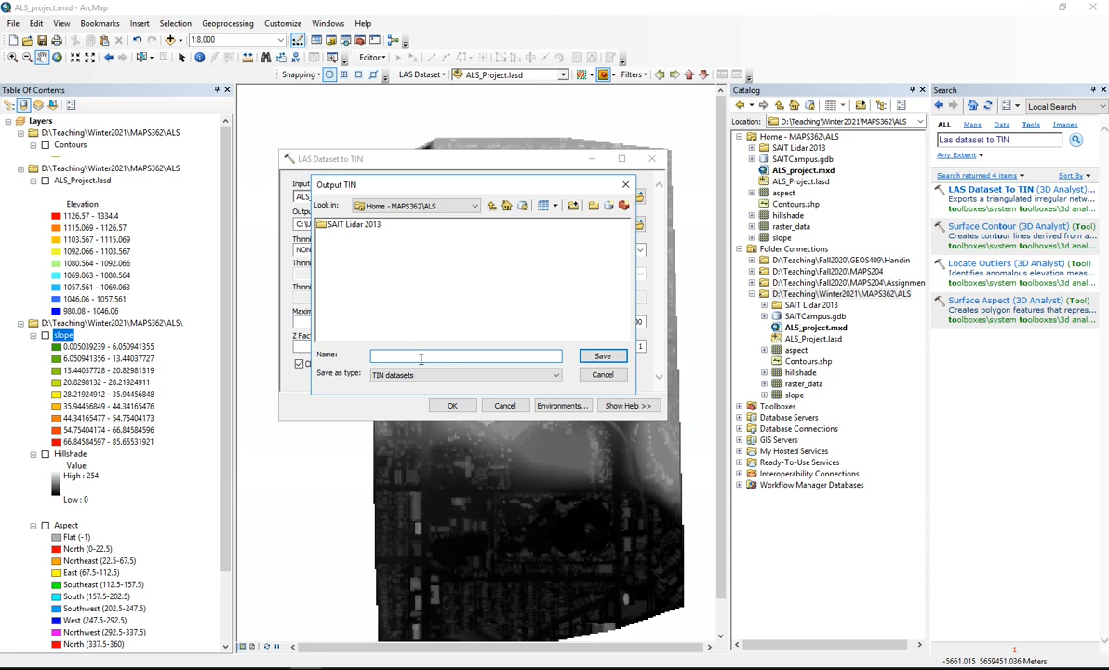
type("Las_to")
left_click(604, 357)
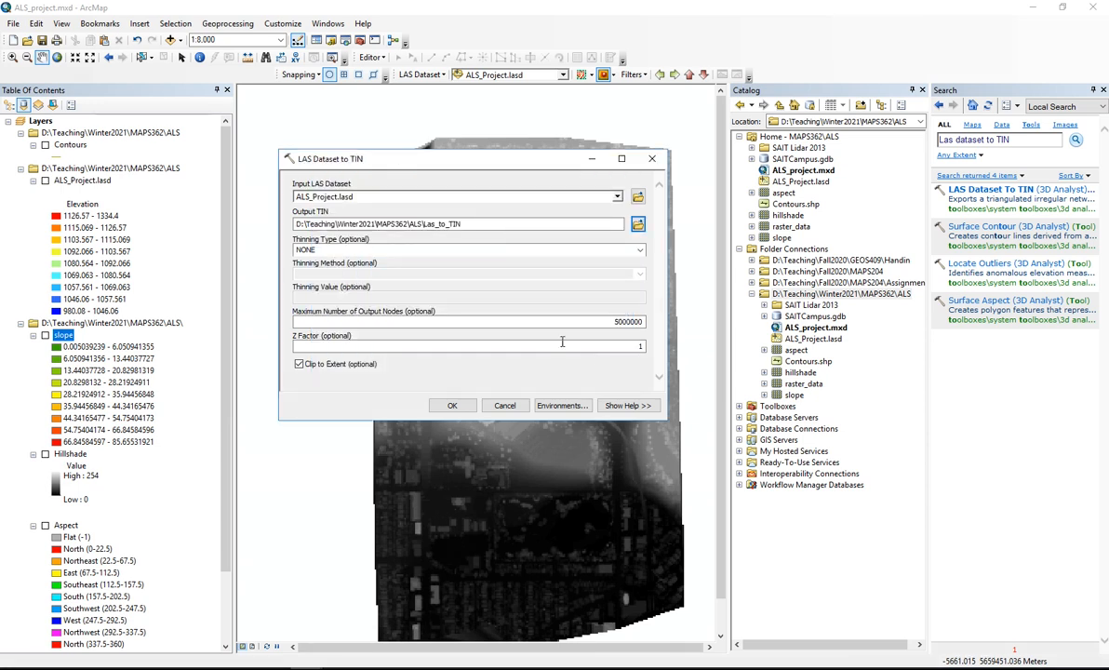
- Set the thinning type to WINDOW_SIZE and open the thinning method choices
left_click(639, 250)
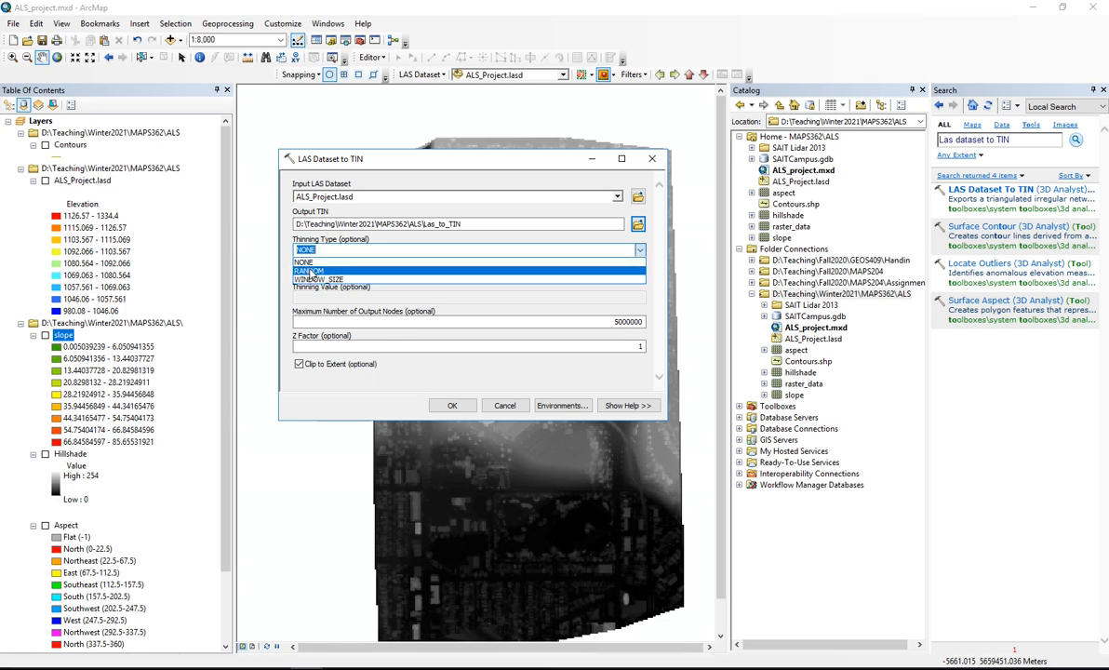
left_click(318, 280)
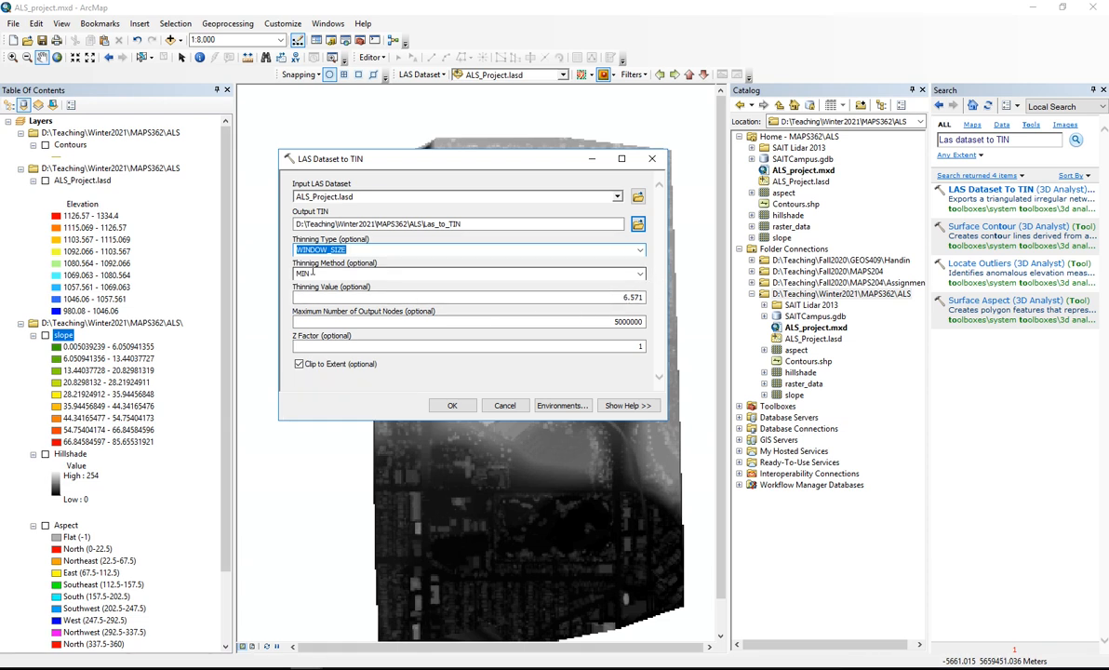
left_click(640, 274)
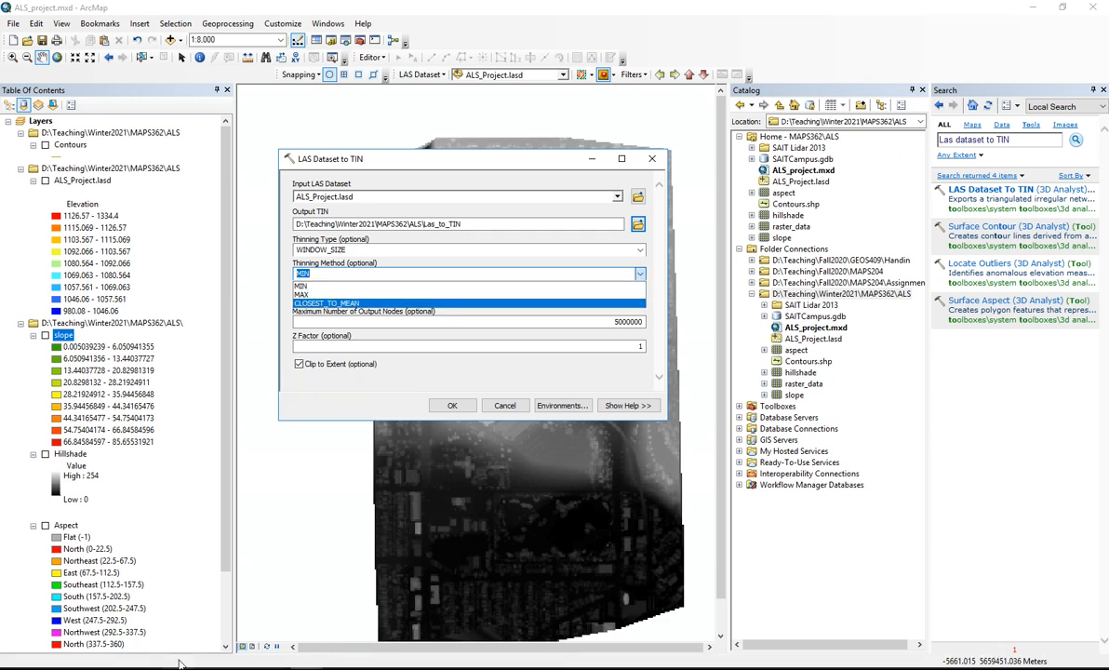
left_click(1035, 11)
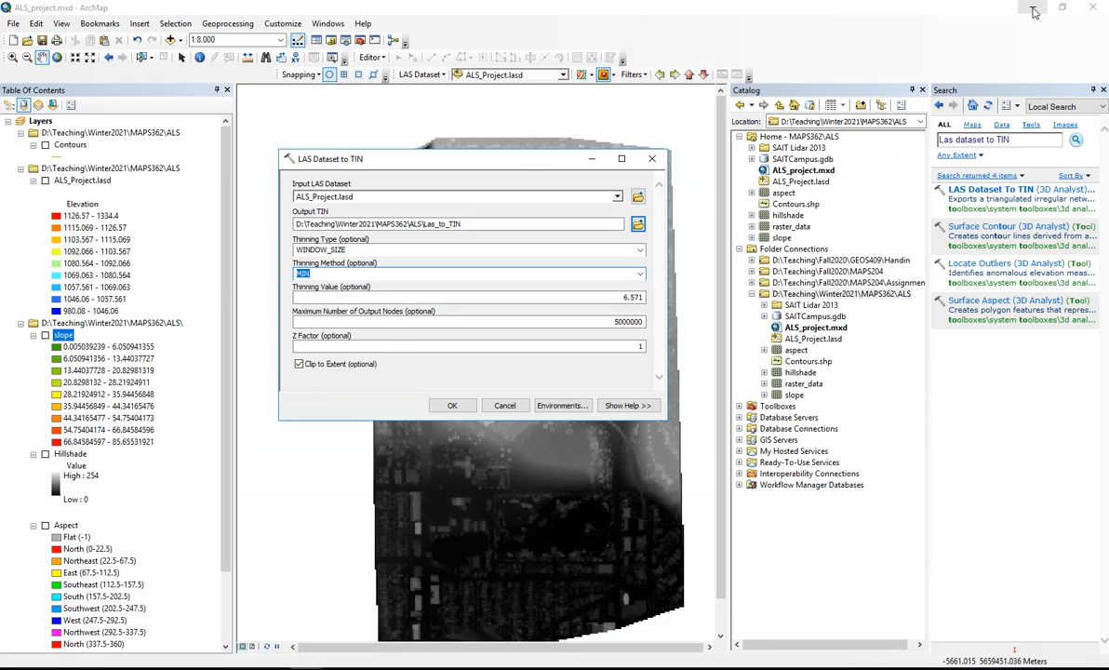
left_click(1035, 12)
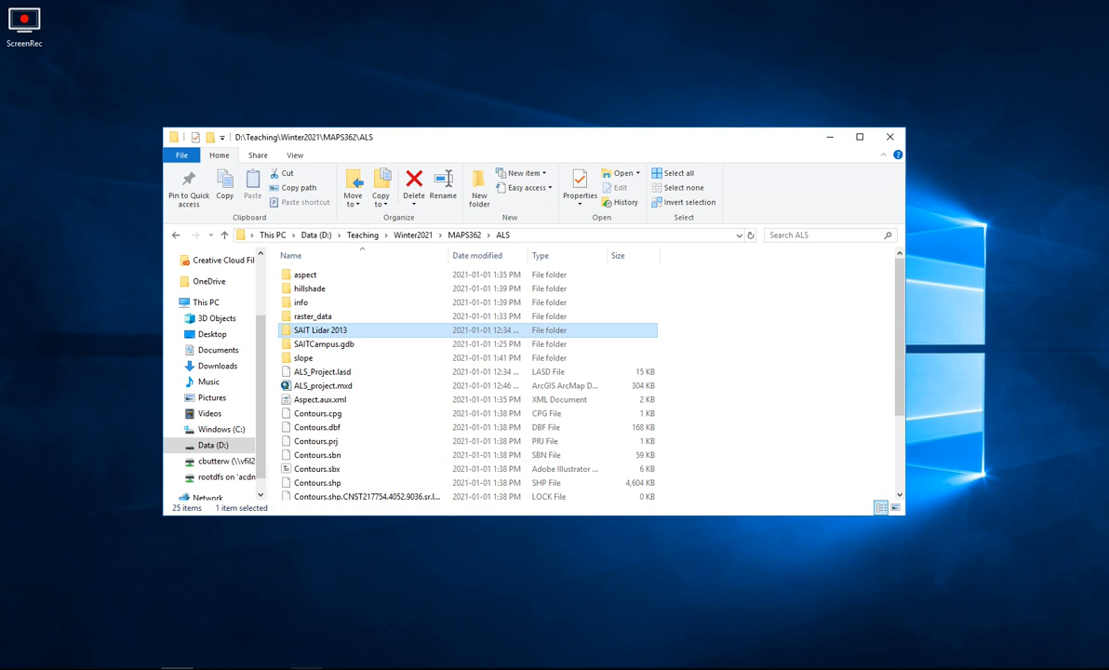
left_click(307, 668)
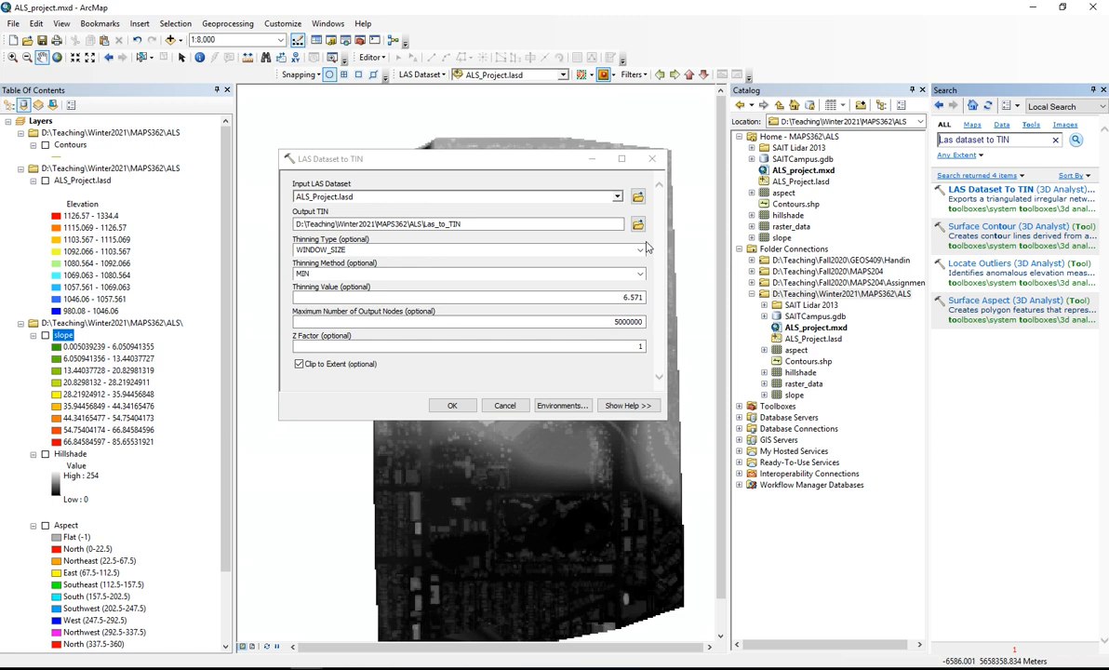
- Choose the MIN thinning method, keep the thinning value of 6.571, and run the LAS Dataset to TIN tool
left_click(640, 274)
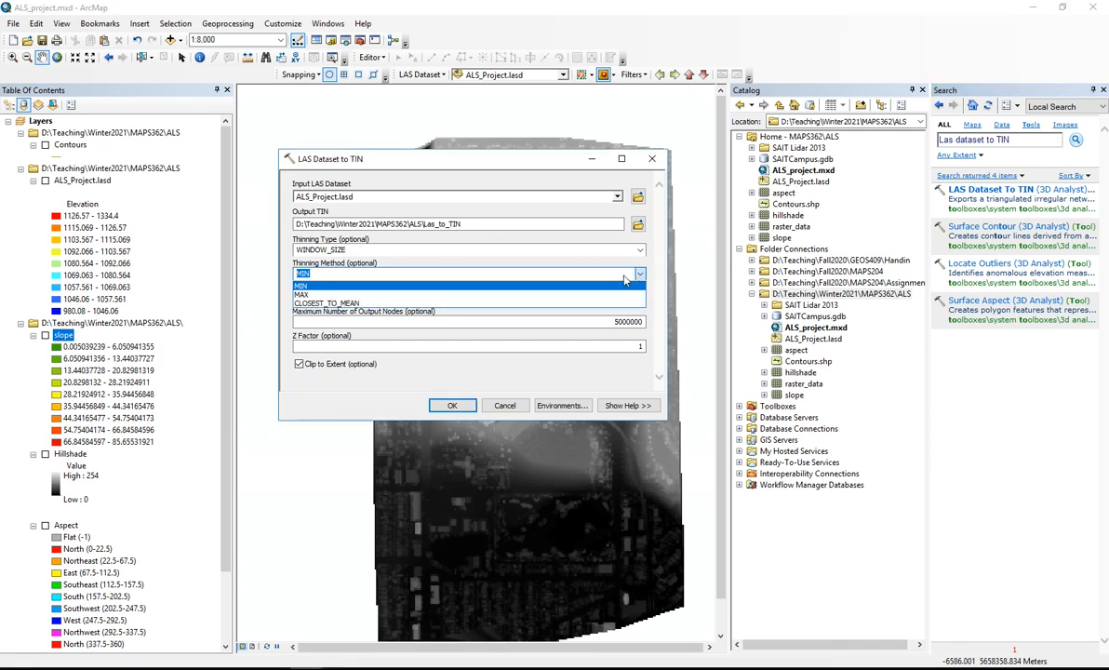
left_click(306, 286)
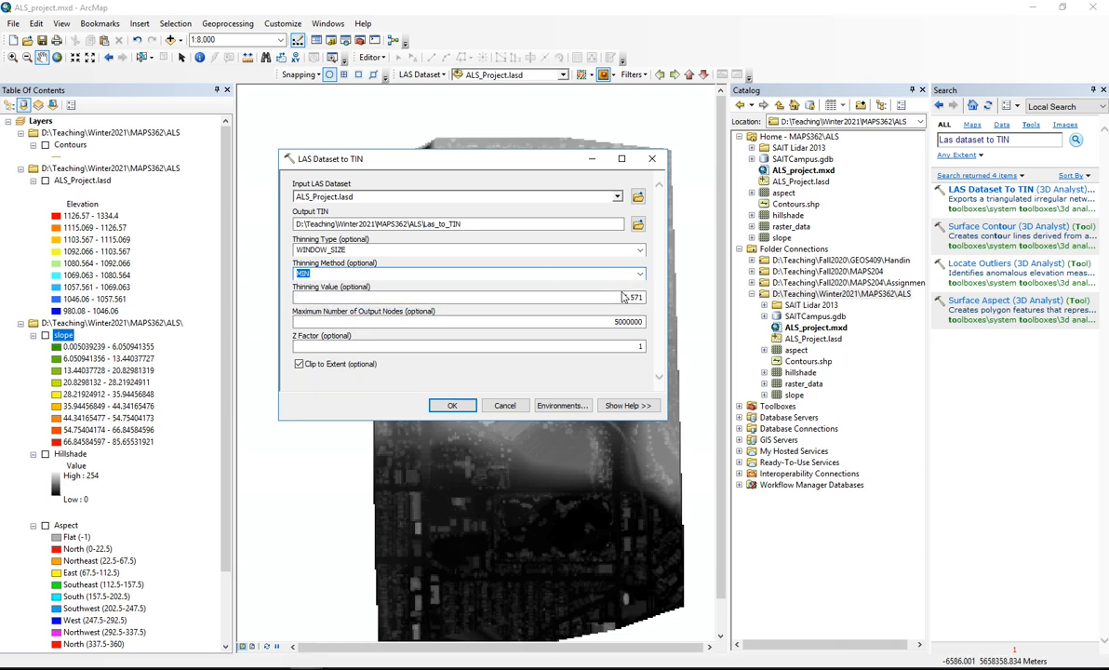
left_click_drag(624, 297, 642, 298)
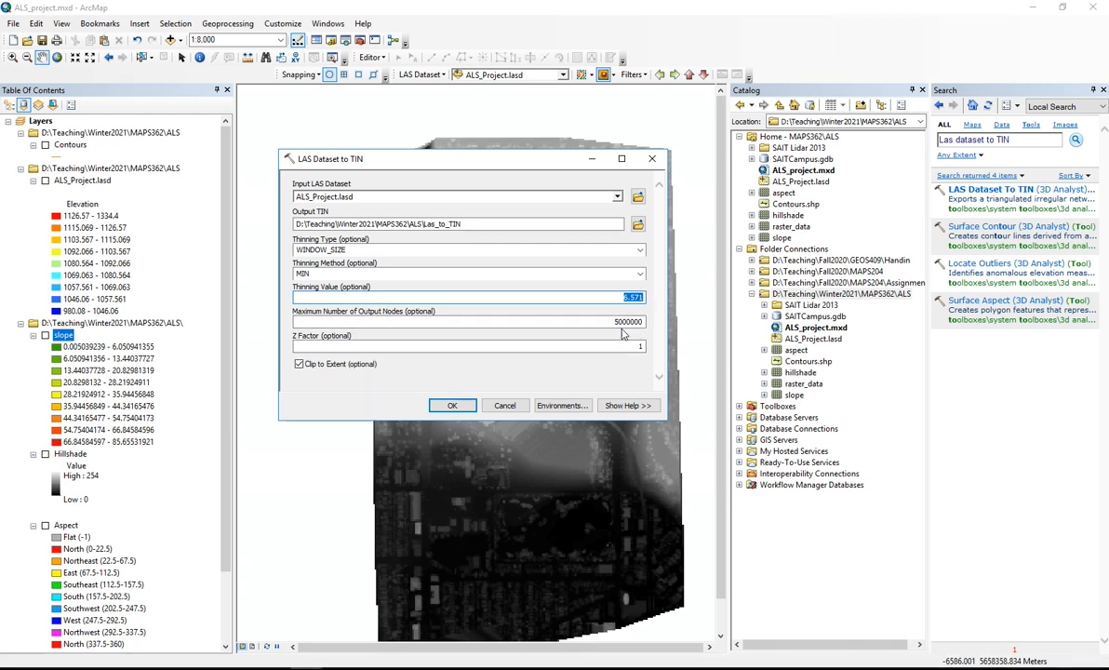
left_click(634, 300)
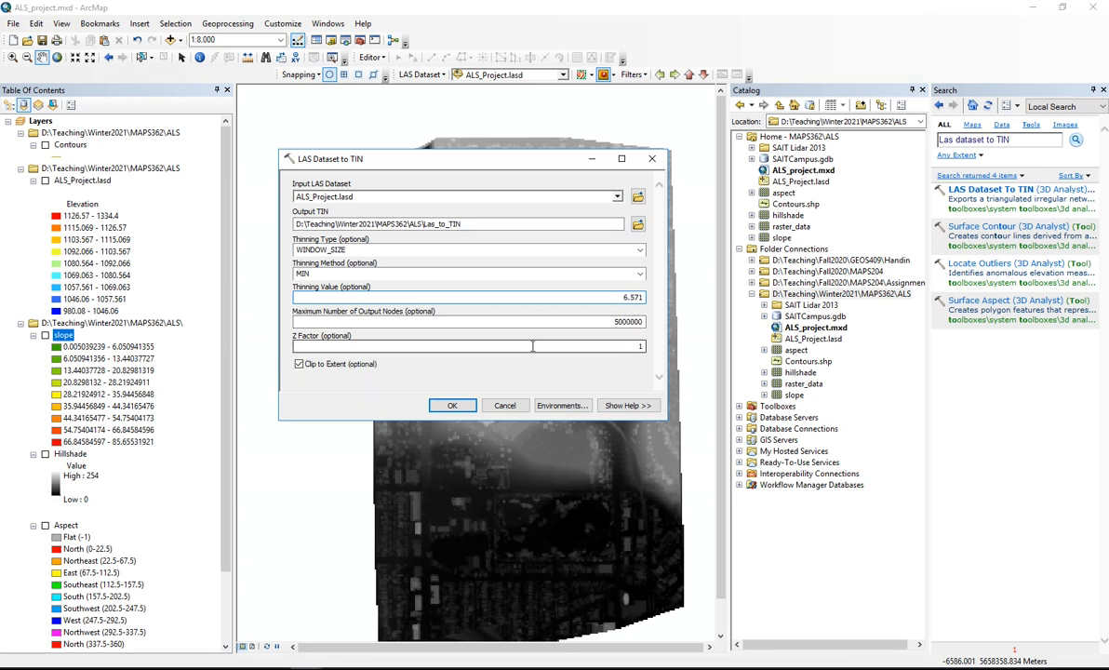
left_click(451, 406)
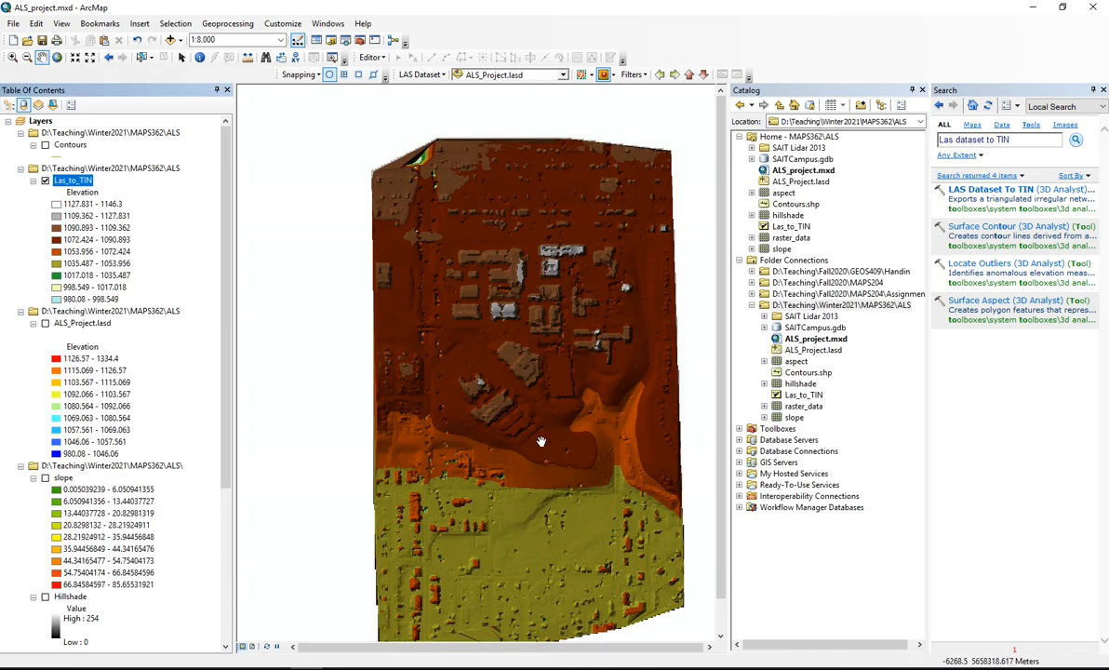
- Examine the Las_to_TIN surface around the campus buildings and the rectangular field, from wide extent down to individual triangles
scroll(528, 389, "up", 2)
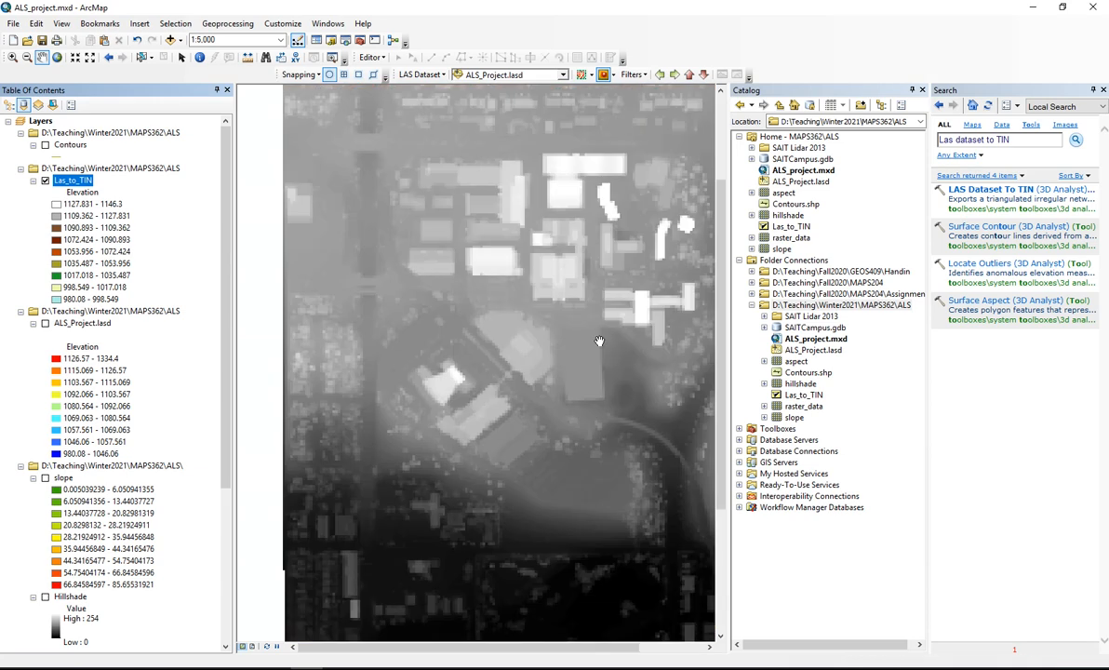
left_click_drag(600, 340, 542, 367)
scroll(482, 353, "up", 1)
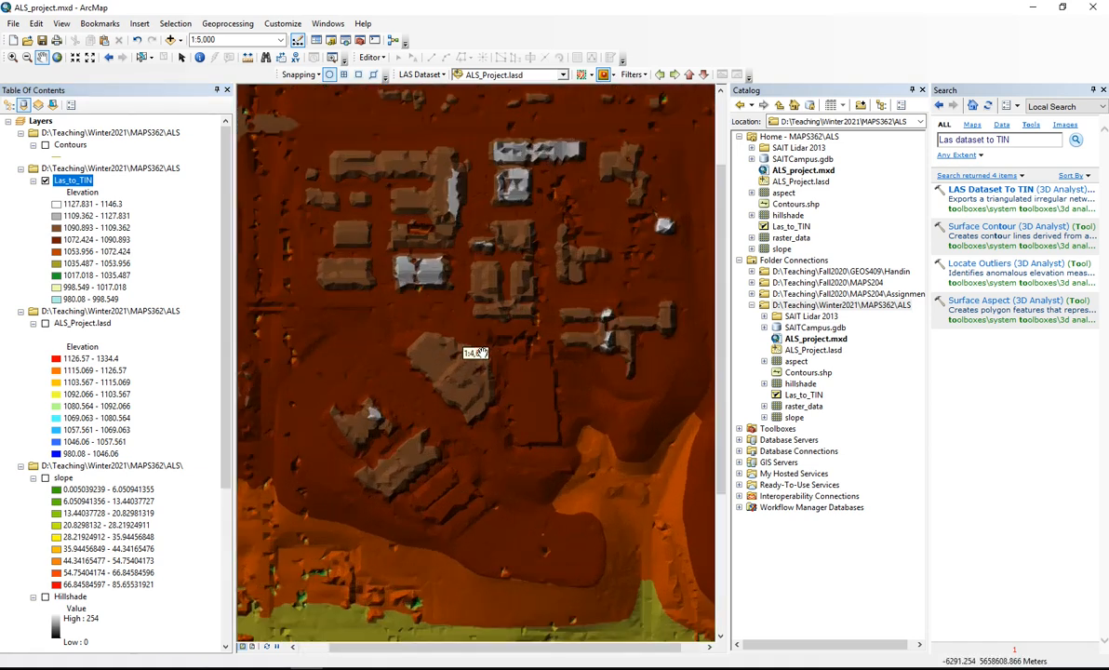
scroll(477, 352, "up", 2)
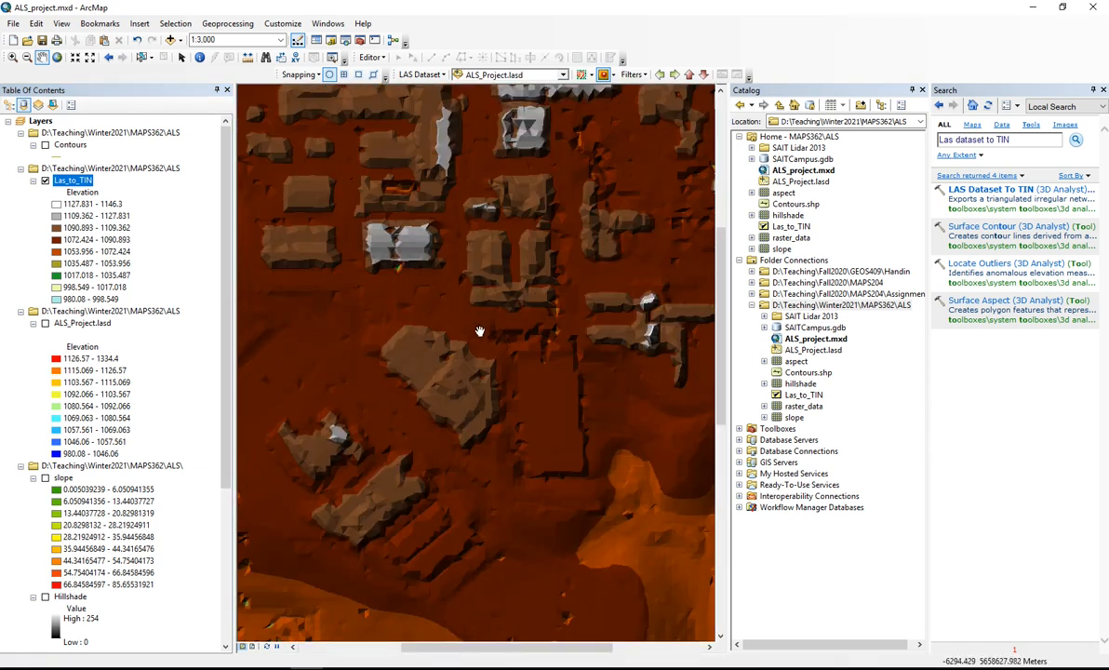
scroll(479, 332, "down", 4)
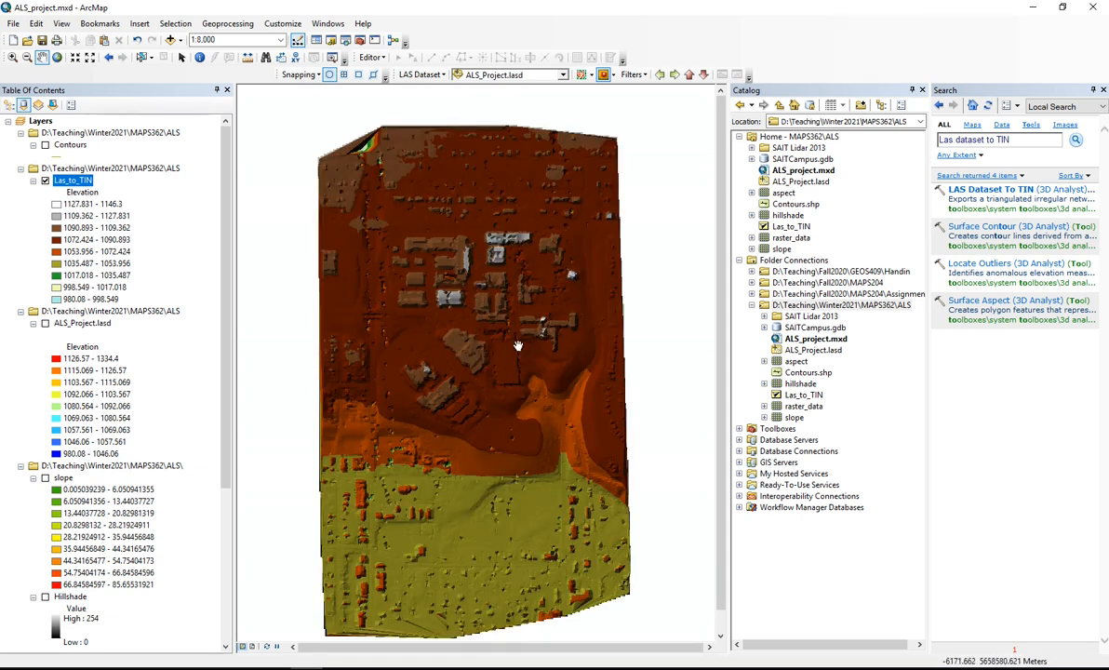
scroll(517, 347, "up", 2)
scroll(518, 348, "up", 3)
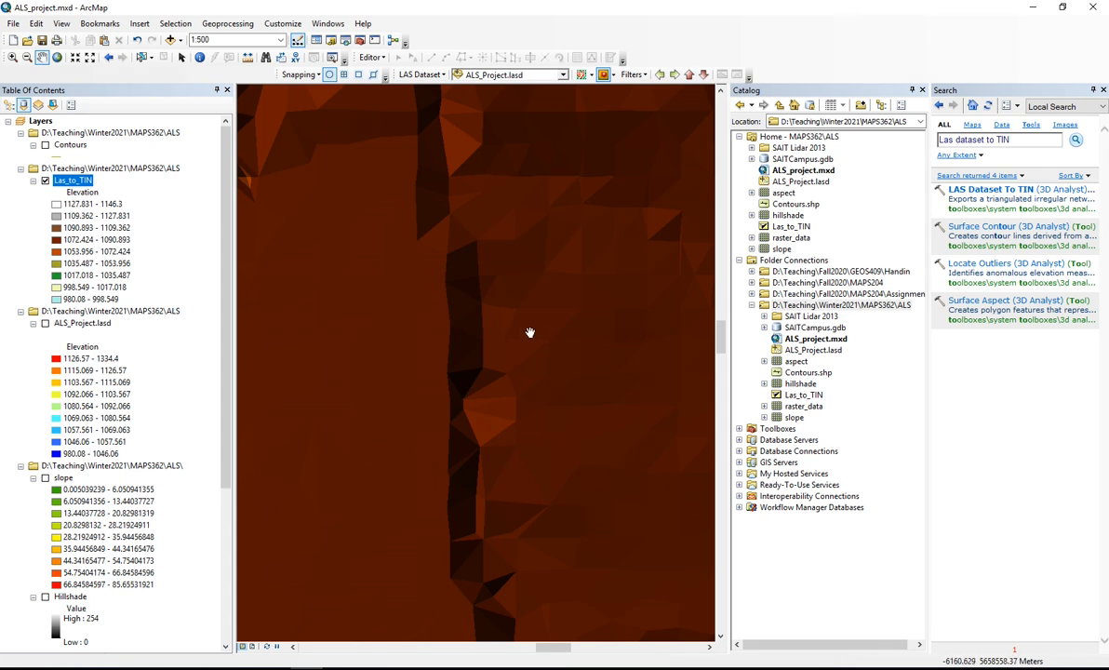
scroll(540, 330, "down", 3)
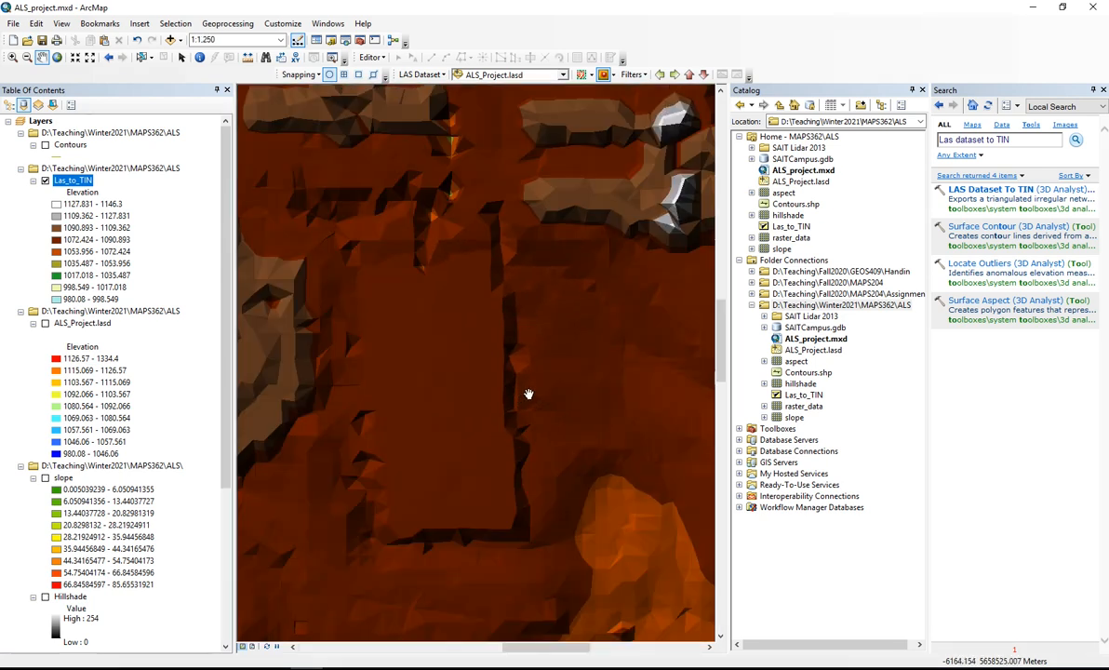
scroll(528, 394, "down", 2)
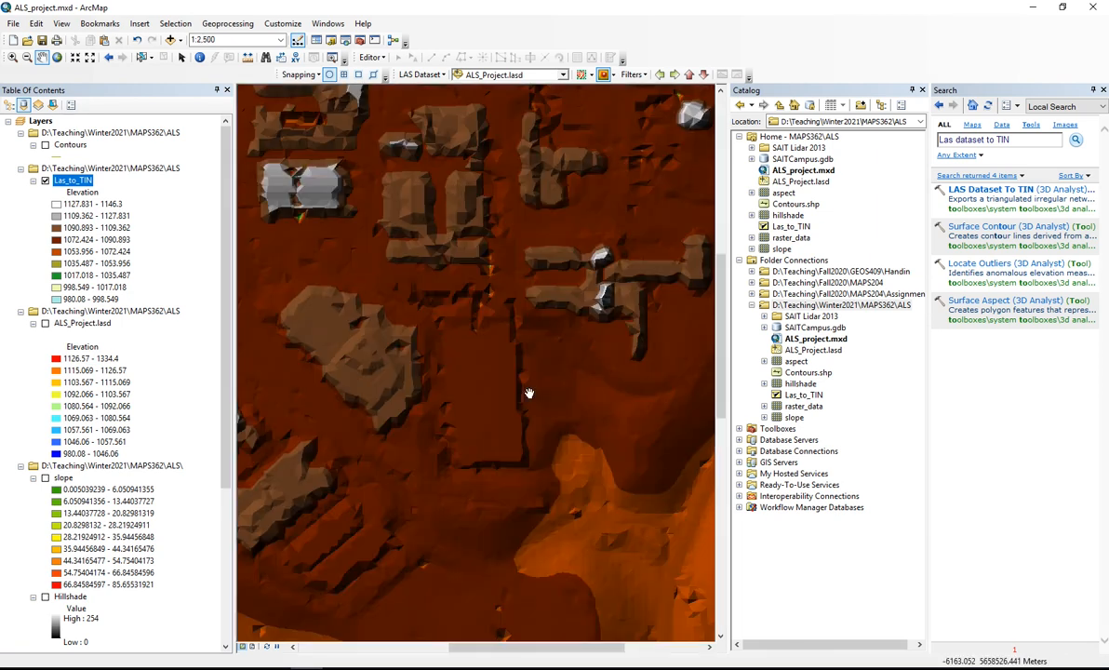
scroll(512, 358, "down", 2)
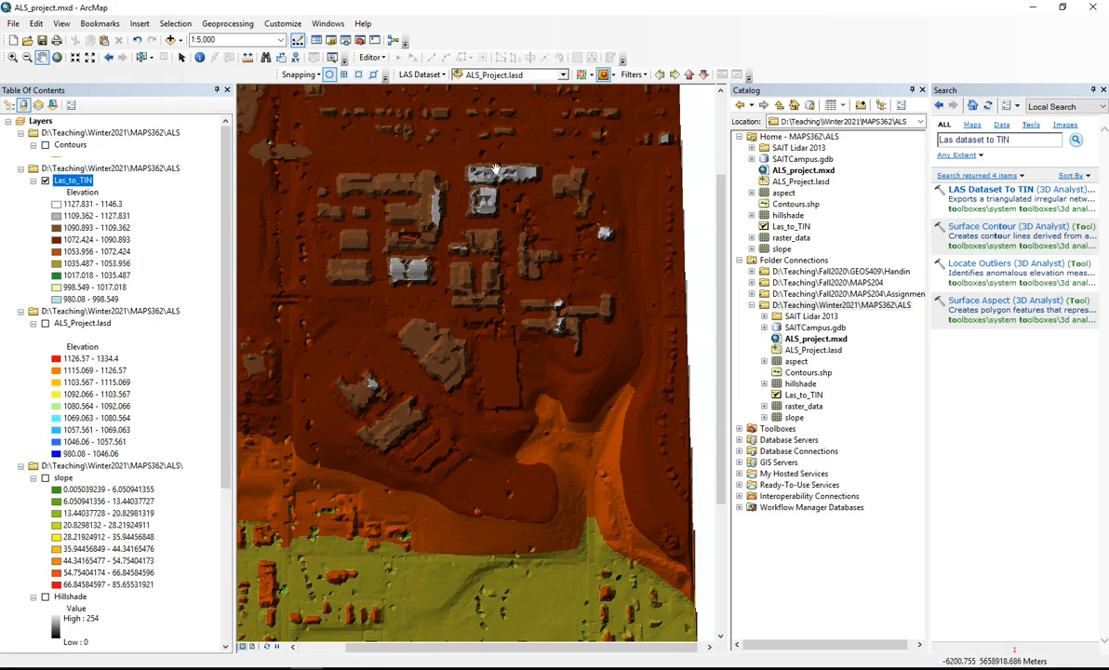
- Examine the triangle facets on the tall buildings in the northern part of the campus
scroll(496, 171, "down", 1)
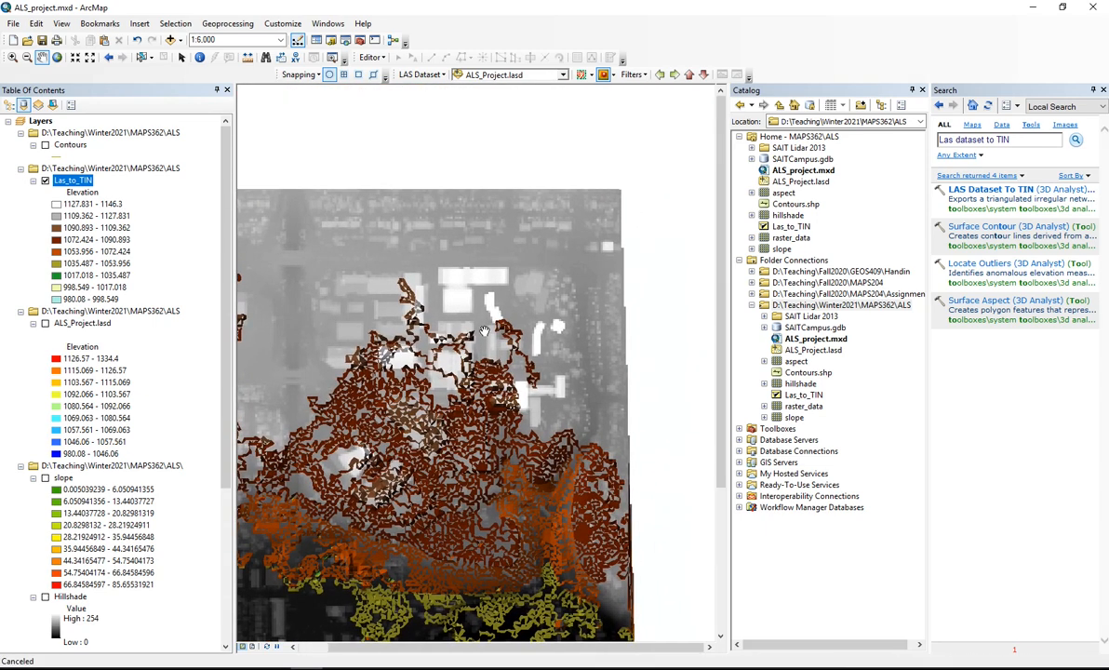
scroll(485, 282, "up", 9)
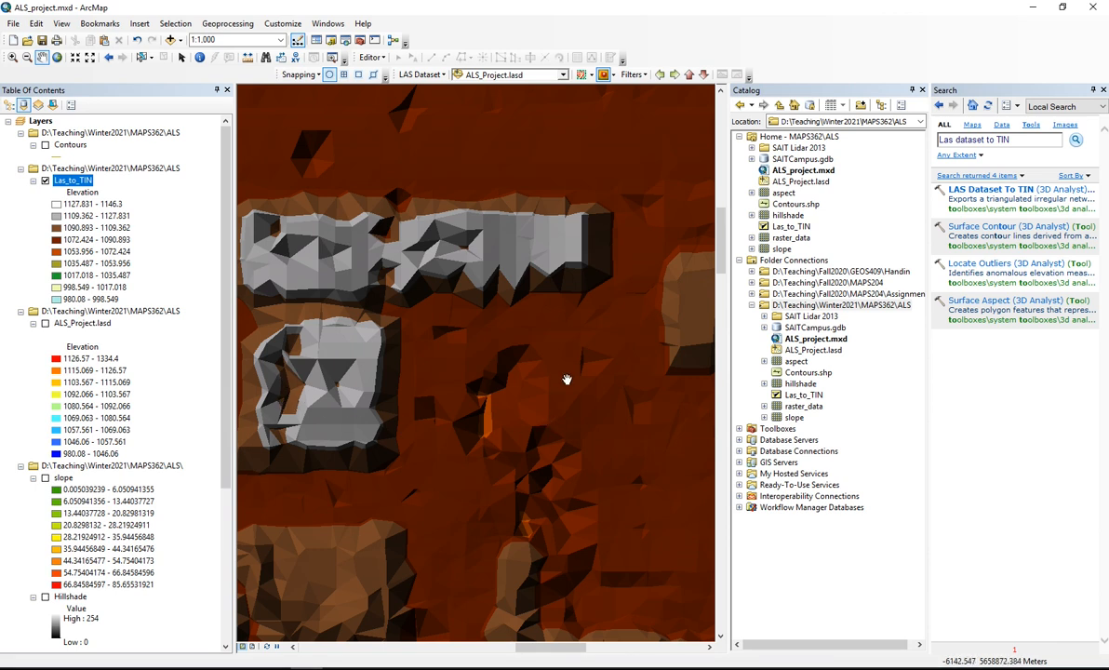
scroll(559, 389, "up", 2)
scroll(583, 382, "up", 3)
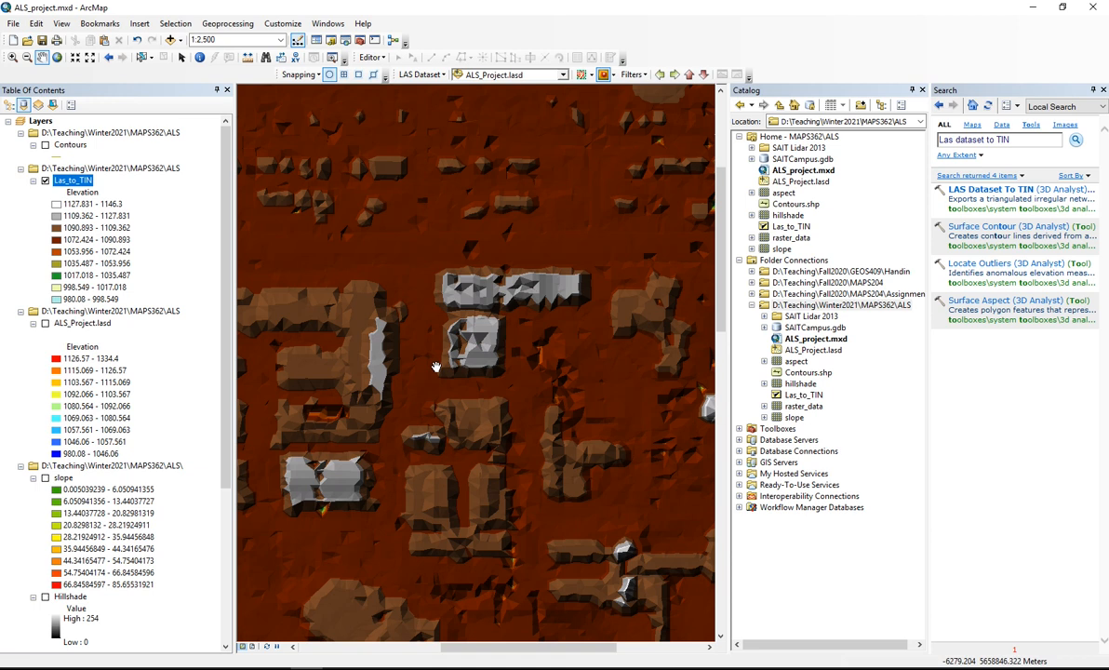
scroll(437, 365, "up", 2)
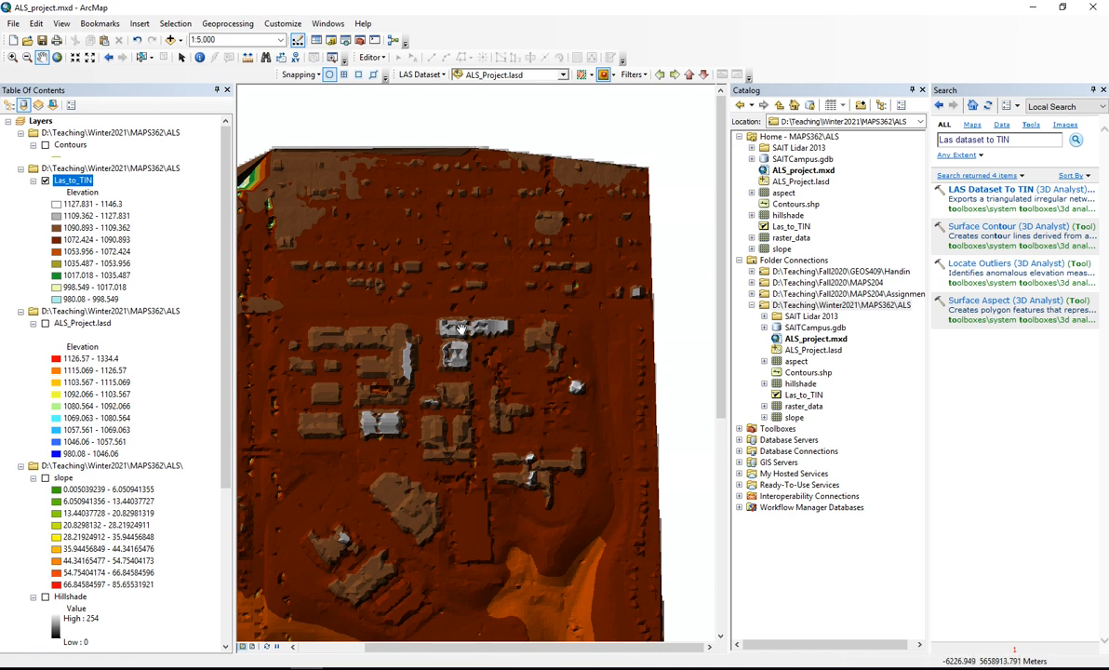
- Compare the TIN's elevation zones with the legend, from the northwest corner to the southern edge and back to the campus
left_click_drag(273, 163, 389, 170)
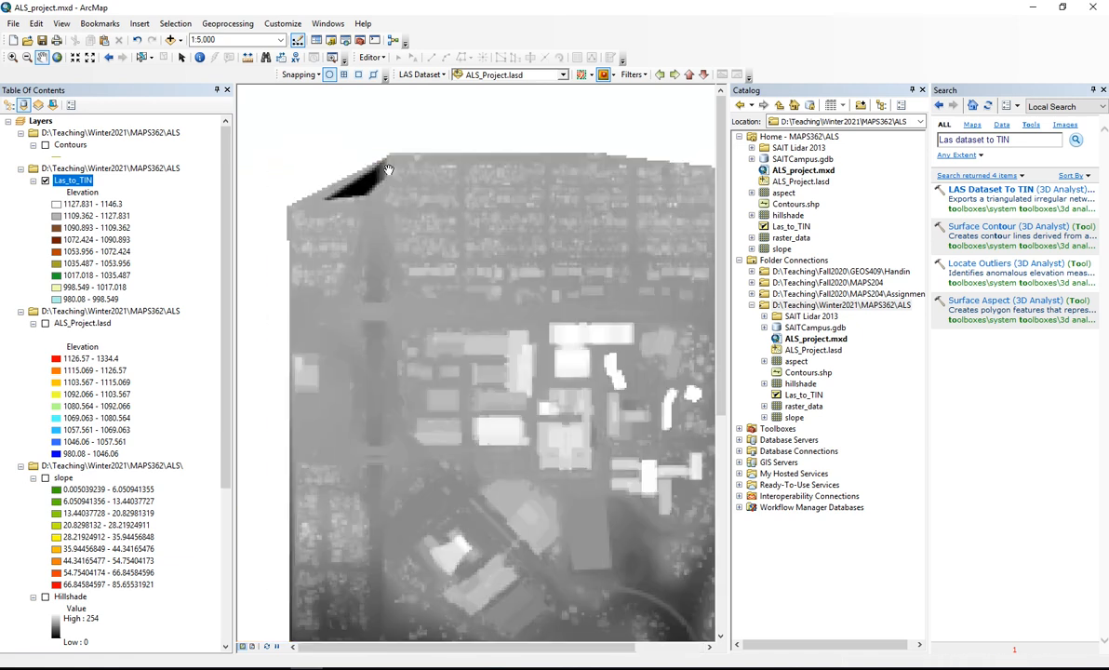
left_click_drag(529, 331, 484, 293)
left_click_drag(519, 375, 526, 308)
left_click_drag(571, 491, 570, 402)
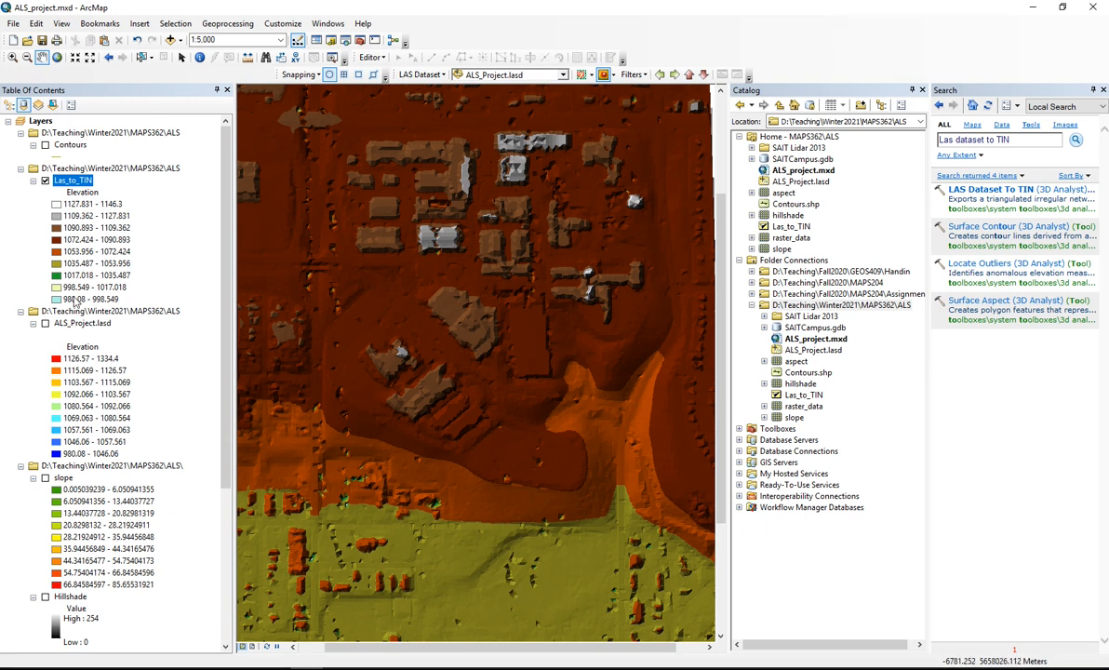
left_click_drag(409, 462, 398, 290)
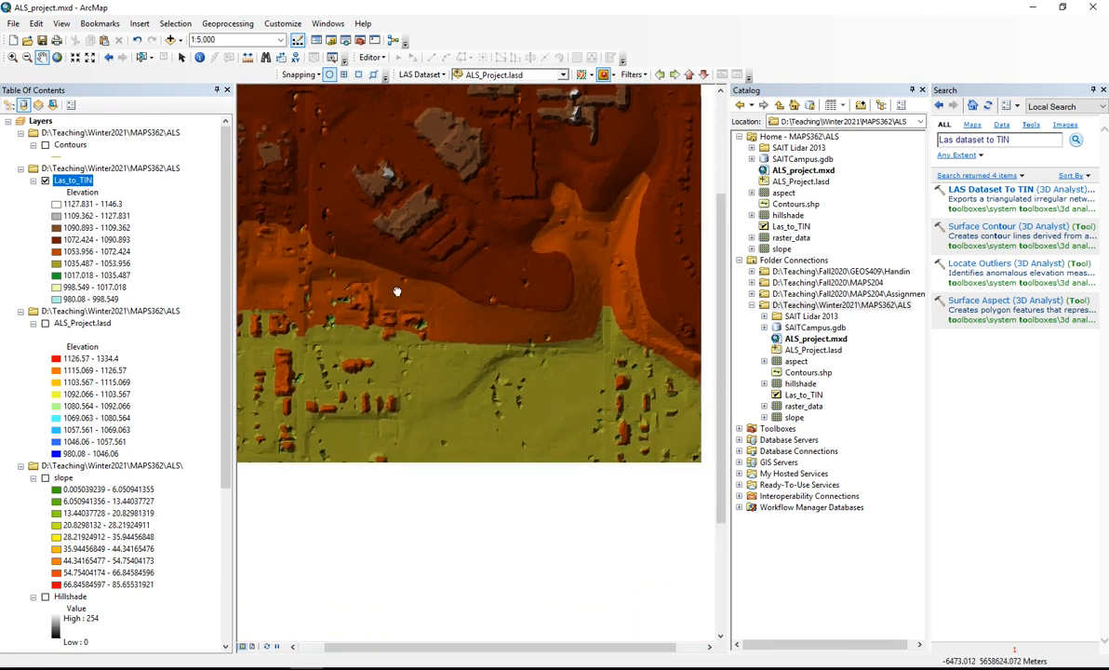
left_click_drag(453, 502, 473, 513)
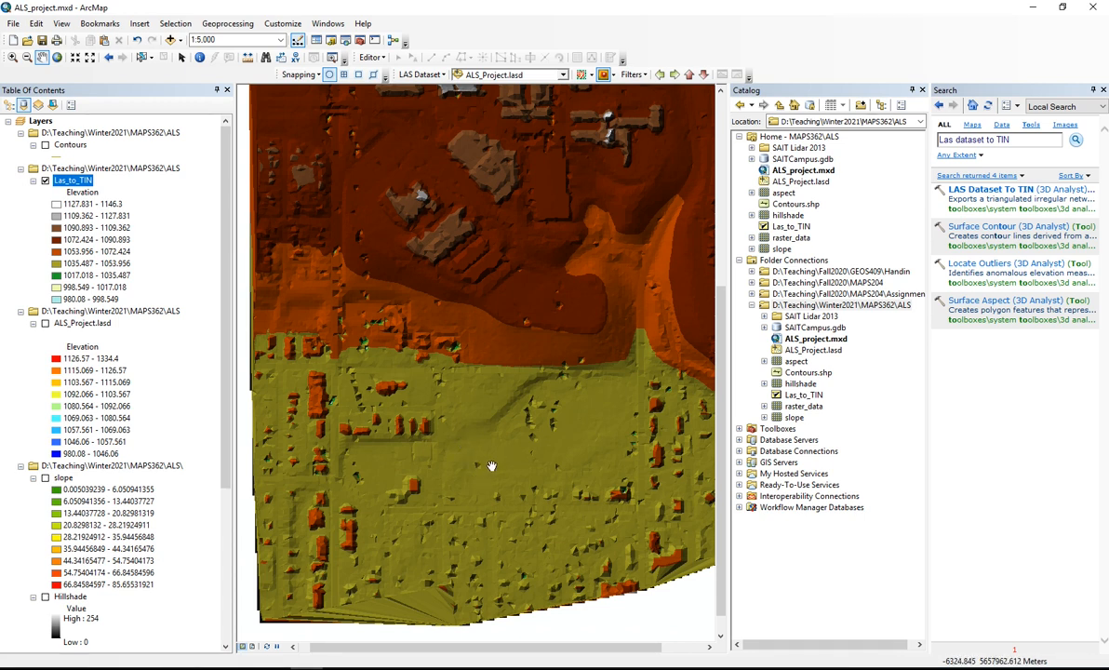
left_click_drag(489, 406, 463, 480)
left_click_drag(460, 359, 451, 465)
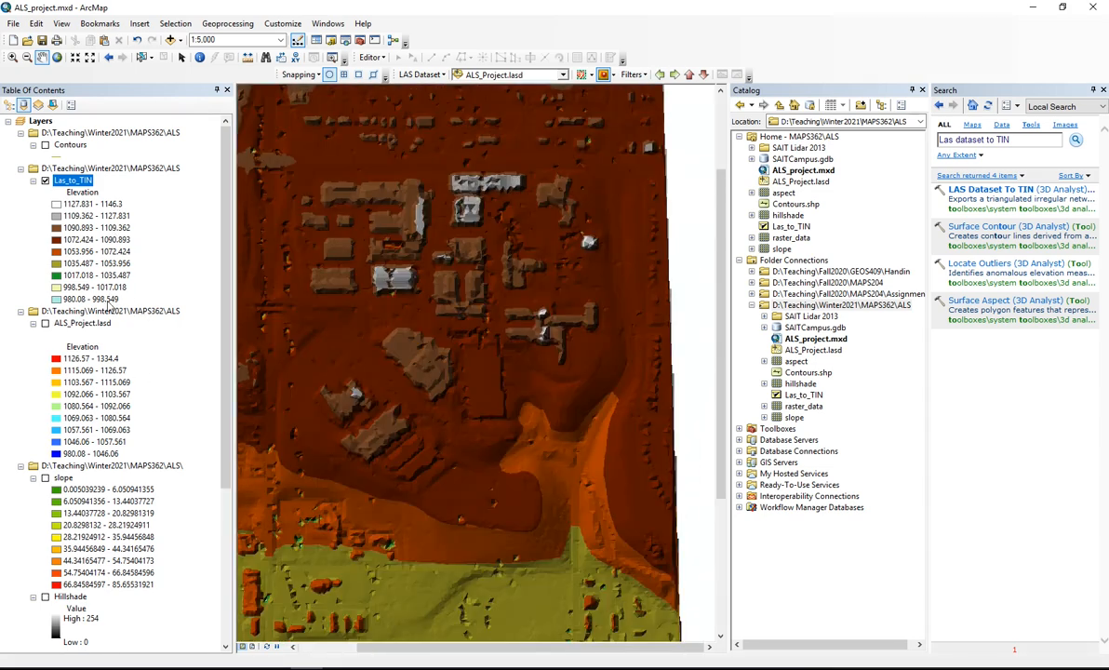
left_click_drag(371, 400, 376, 428)
scroll(443, 497, "up", 1)
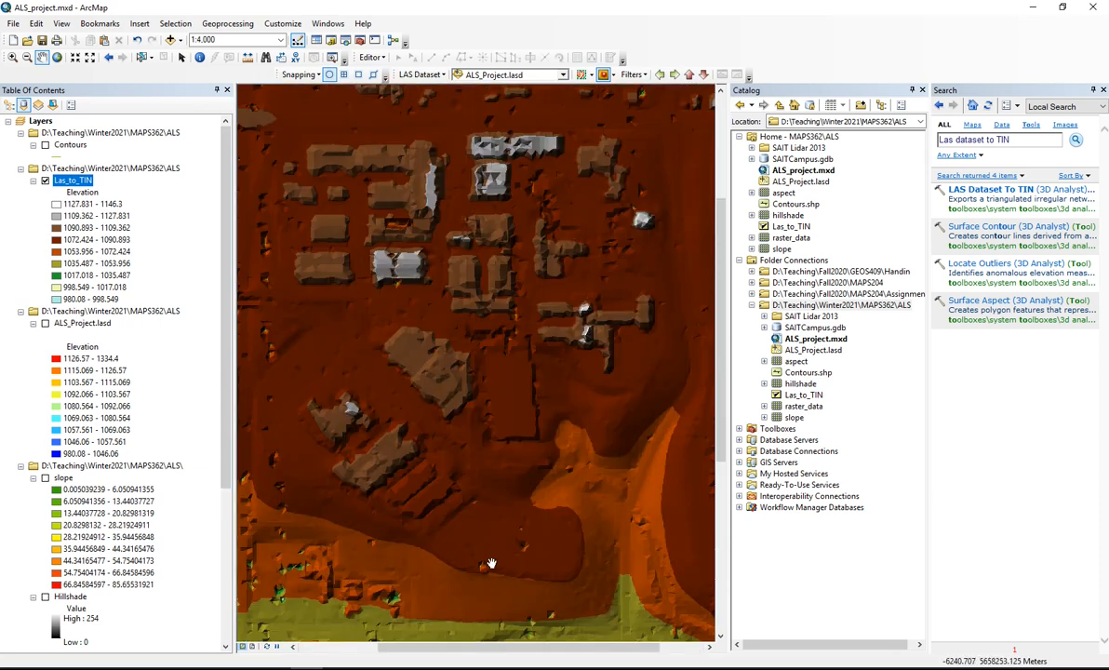
- Identify the elevation, slope and aspect of the TIN at a point south of the campus buildings, and close the results
left_click(199, 57)
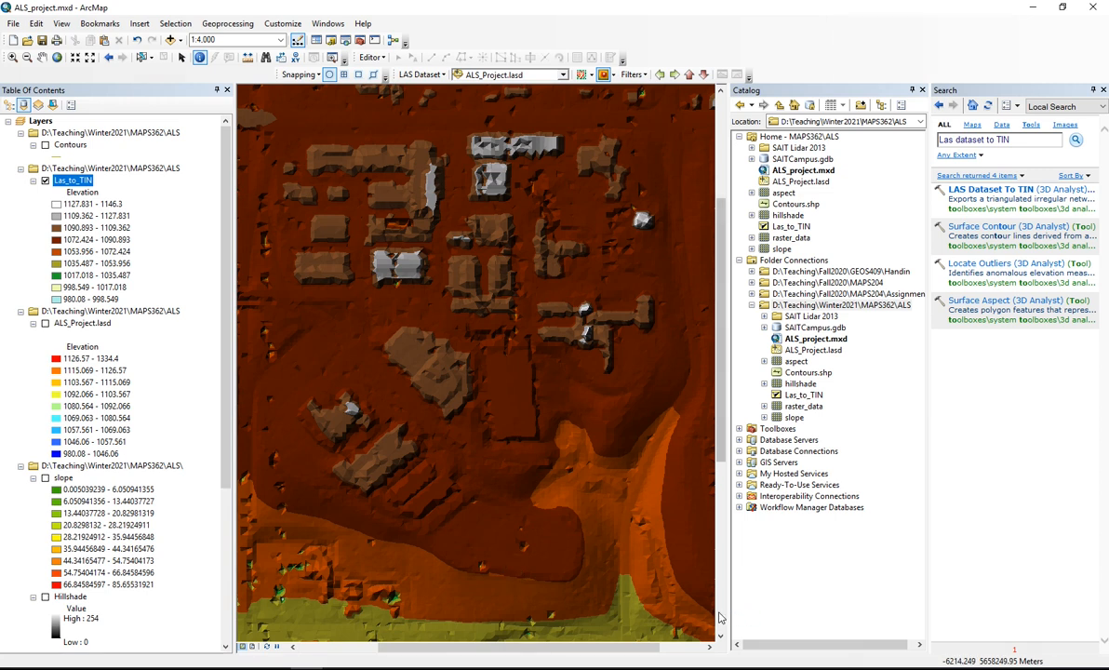
left_click_drag(1, 214, 530, 185)
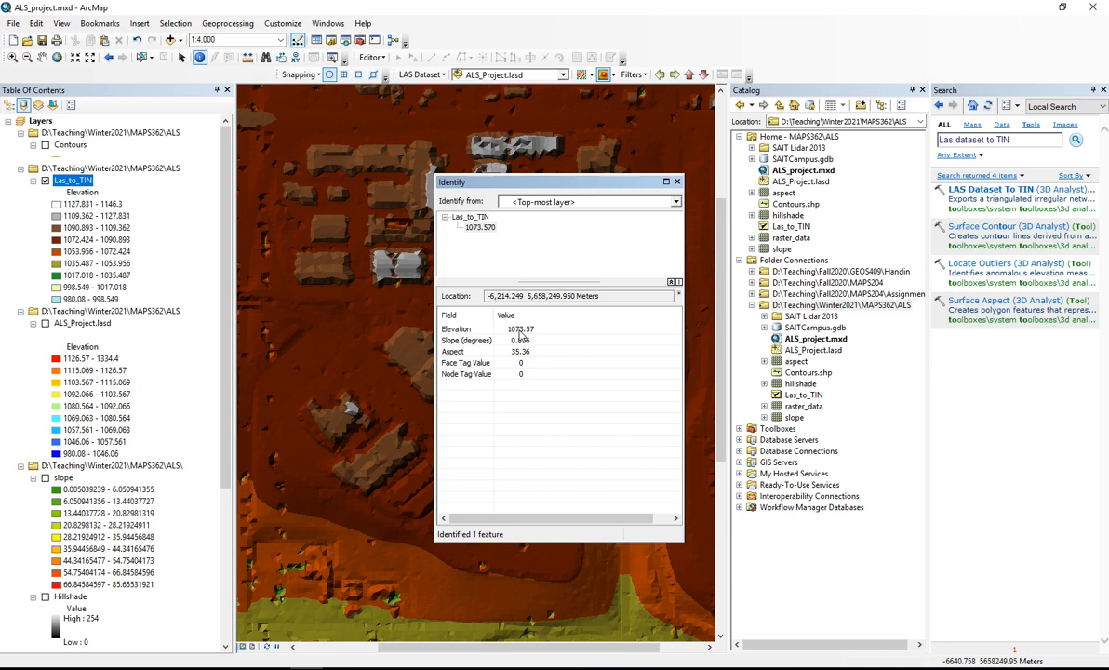
left_click(677, 182)
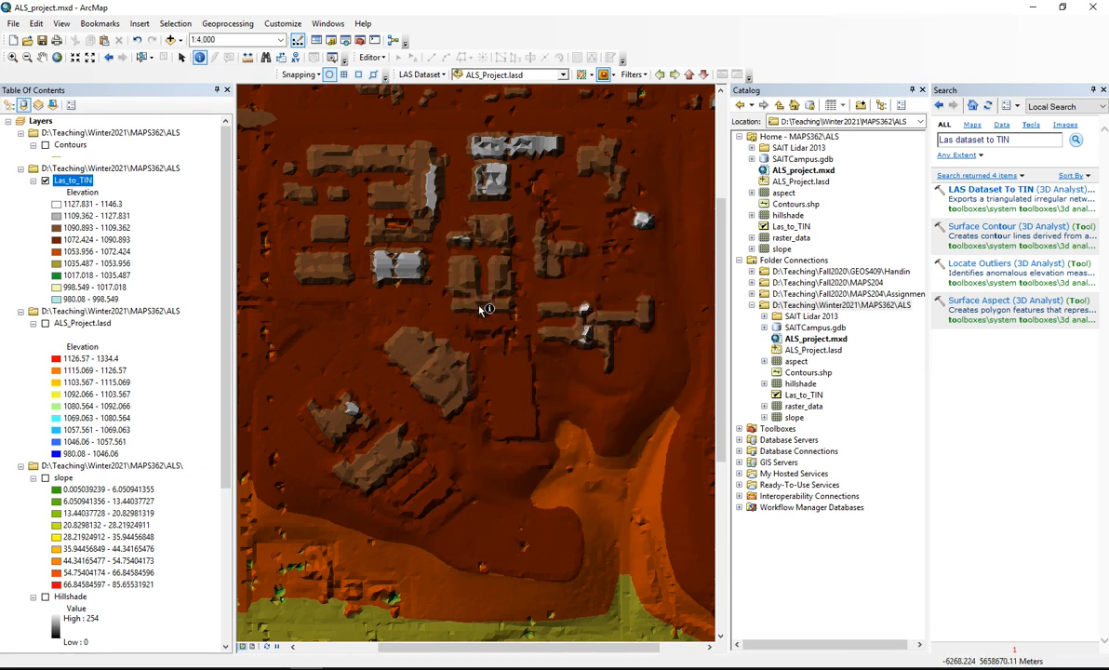
- Identify the TIN's values at the isolated tall building on the campus's eastern side, and close the results and the Search window
left_click(650, 225)
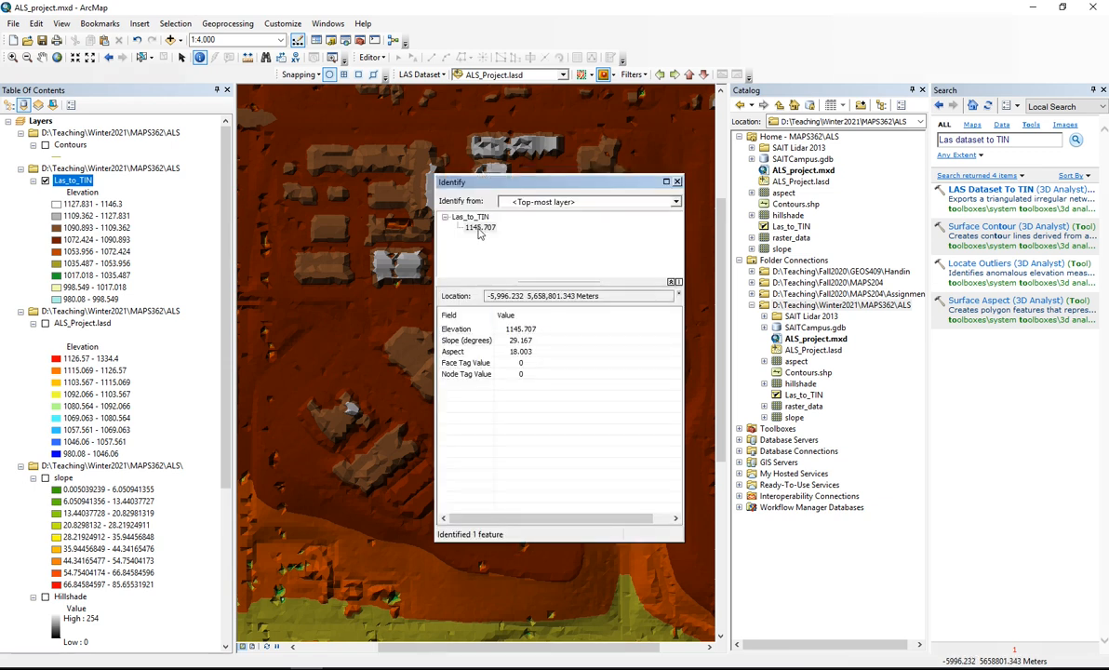
left_click(677, 181)
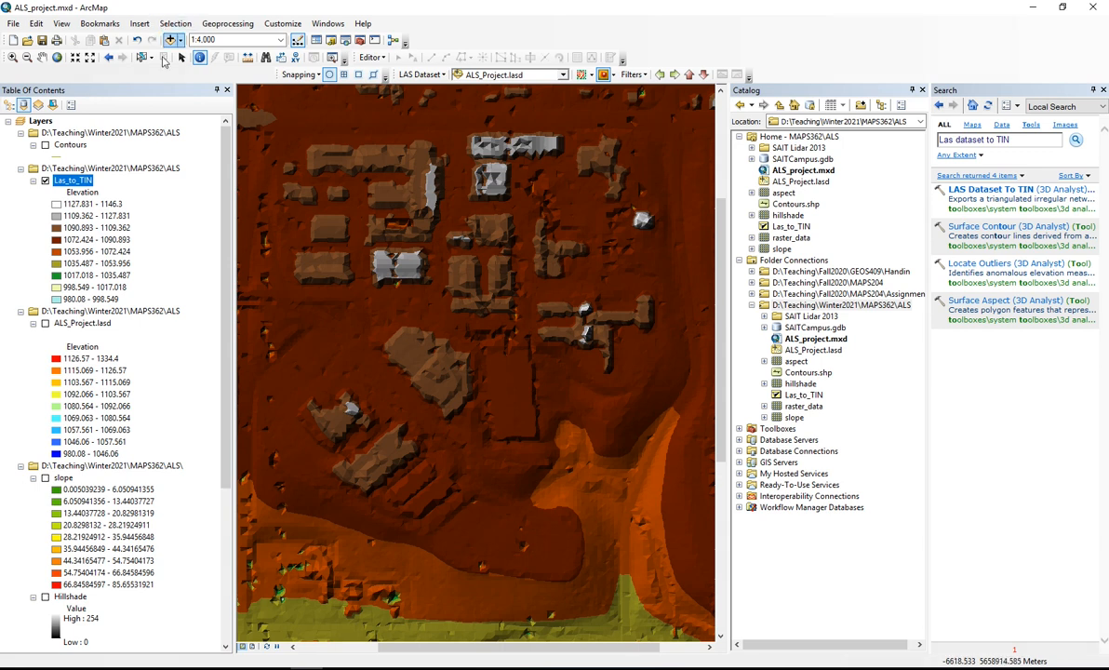
left_click(181, 57)
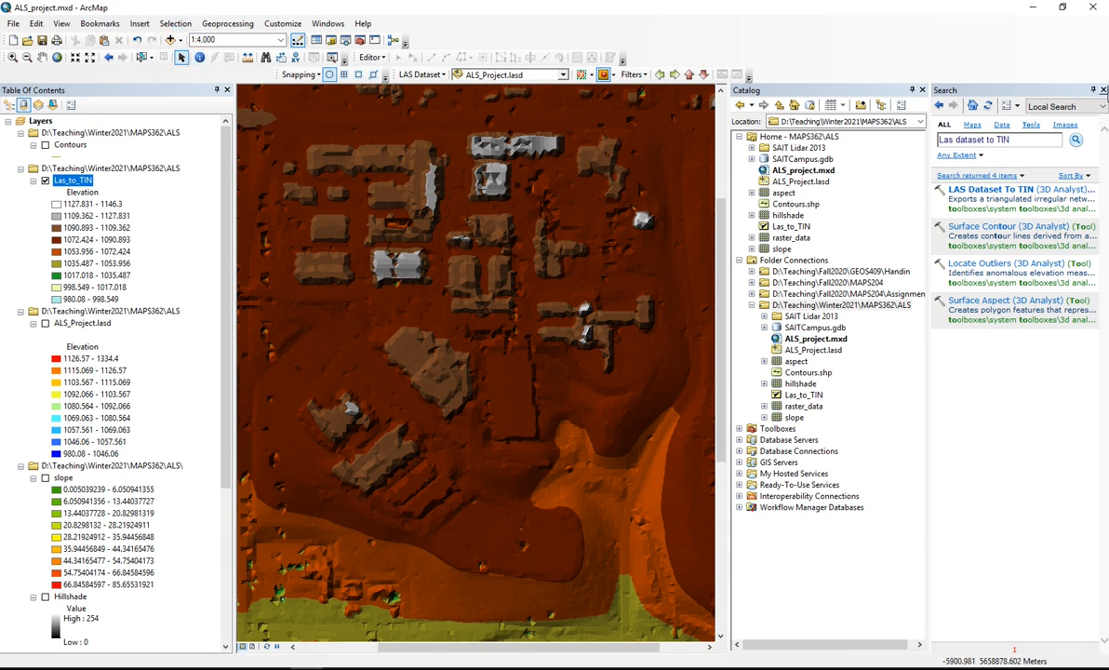
left_click(1104, 90)
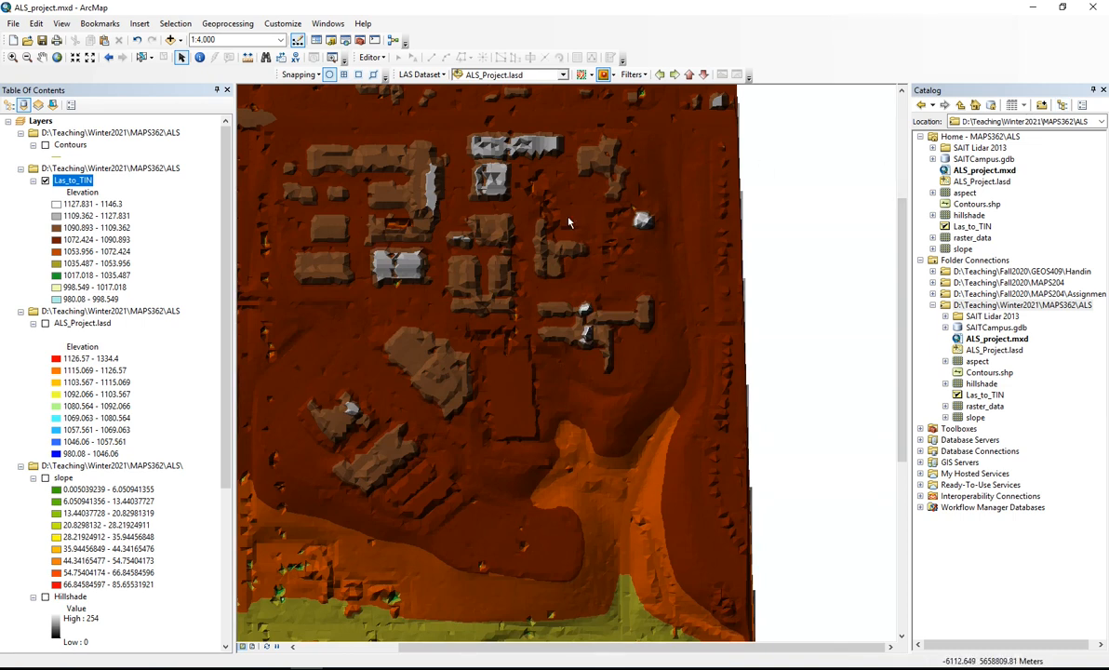
- Examine the low pit of triangles at the southern wall of the large grey-roofed building in the TIN
left_click(42, 58)
left_click_drag(423, 286, 501, 284)
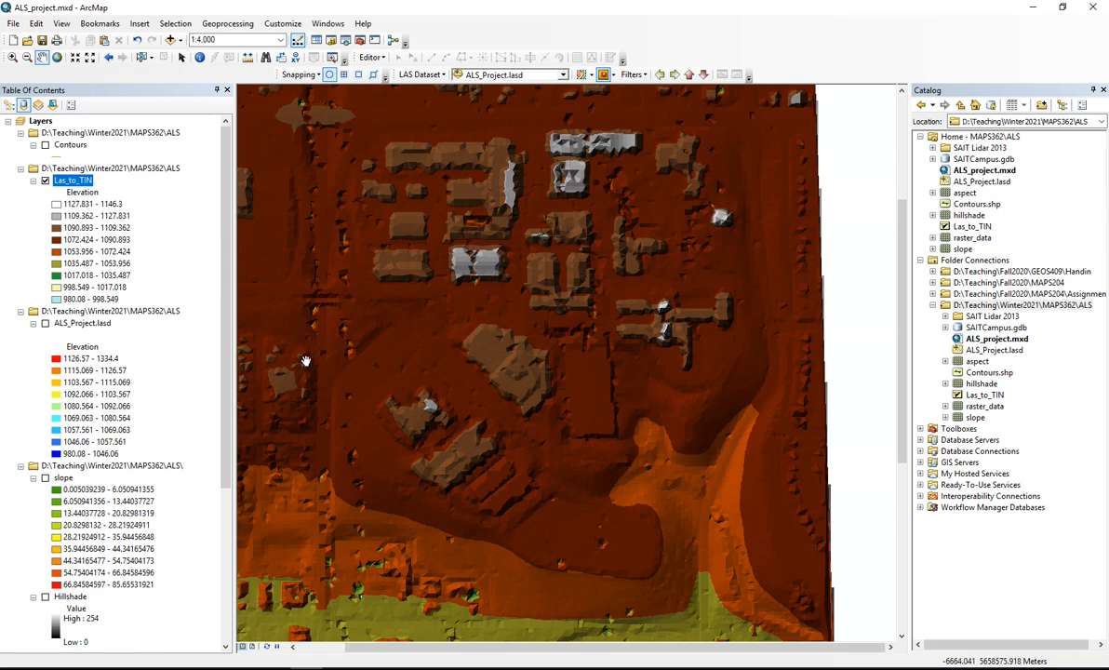
scroll(482, 285, "down", 2)
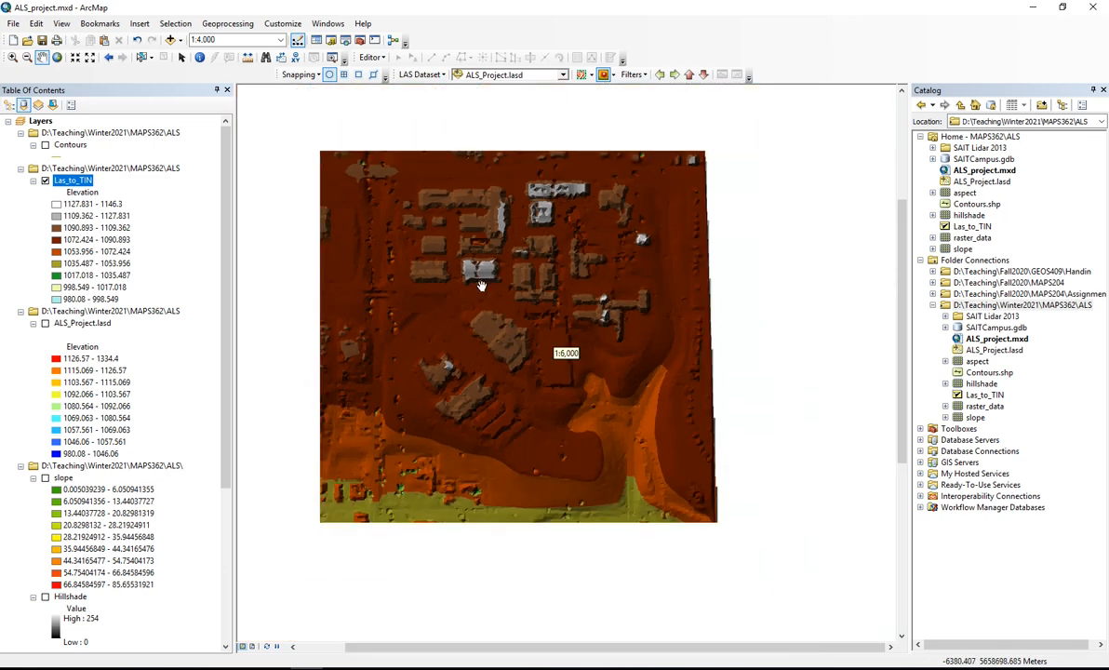
scroll(479, 283, "up", 5)
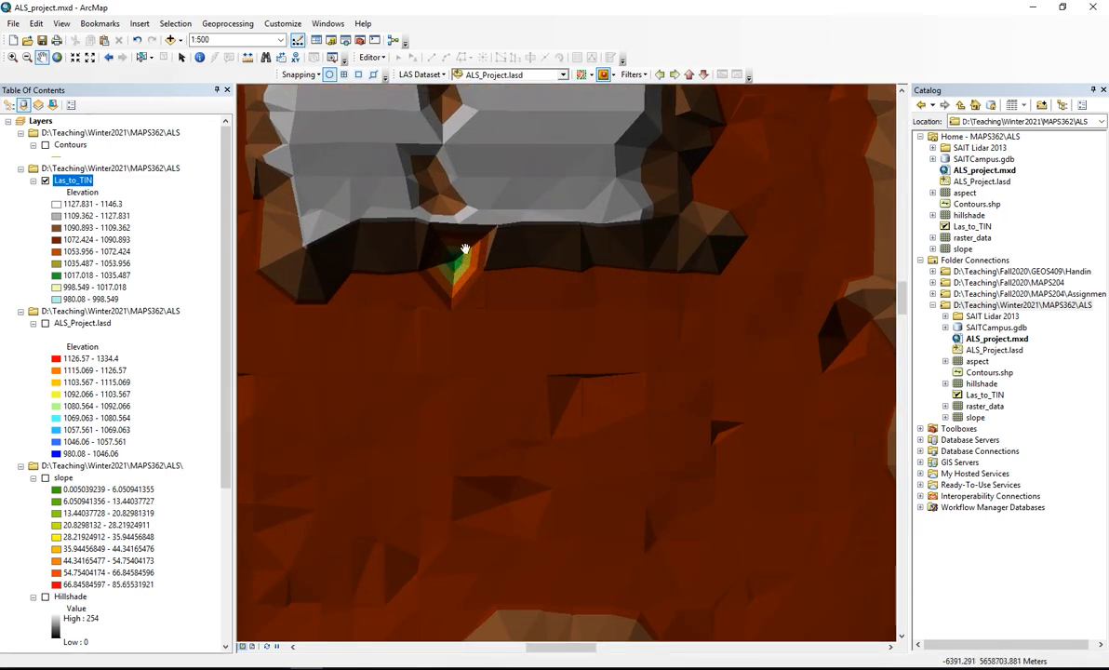
scroll(464, 249, "up", 3)
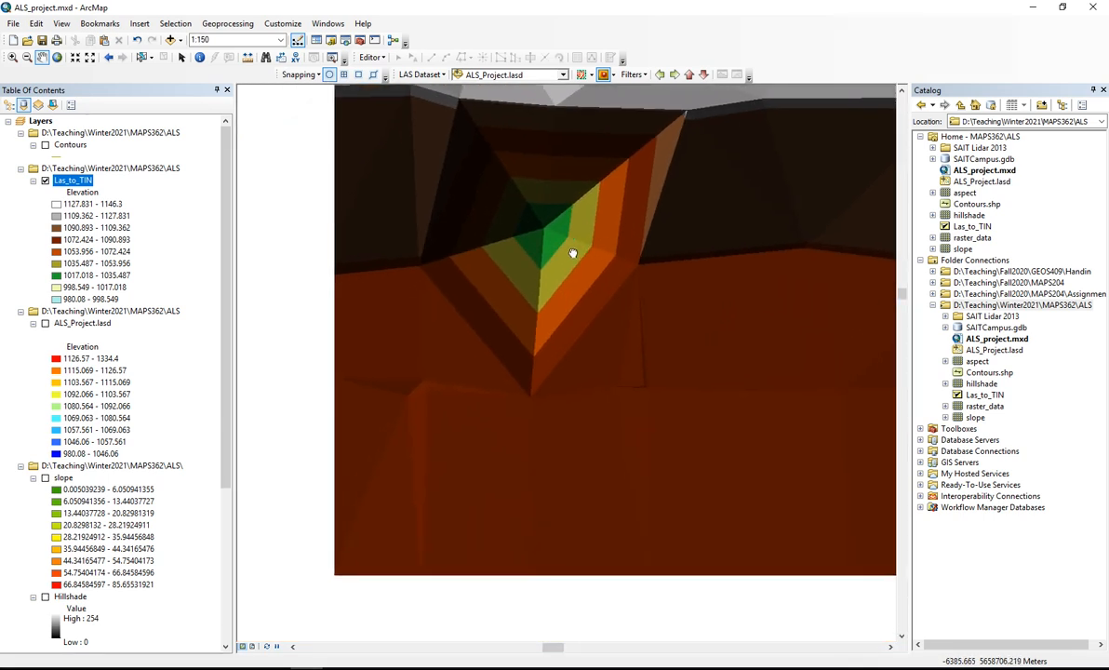
scroll(556, 291, "down", 5)
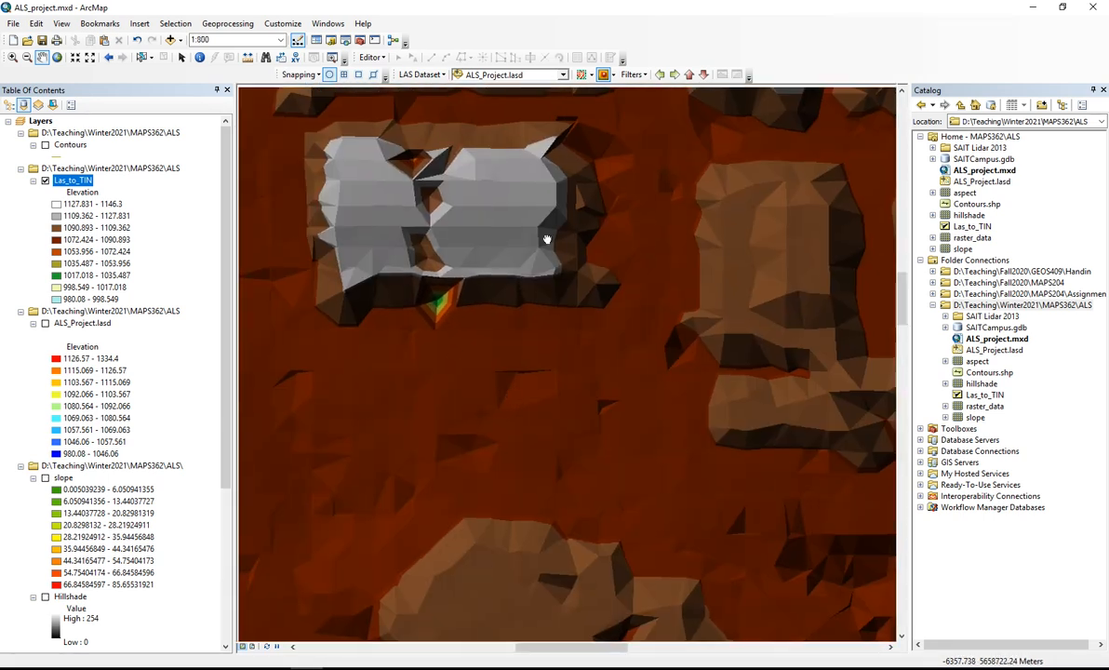
left_click_drag(547, 240, 533, 346)
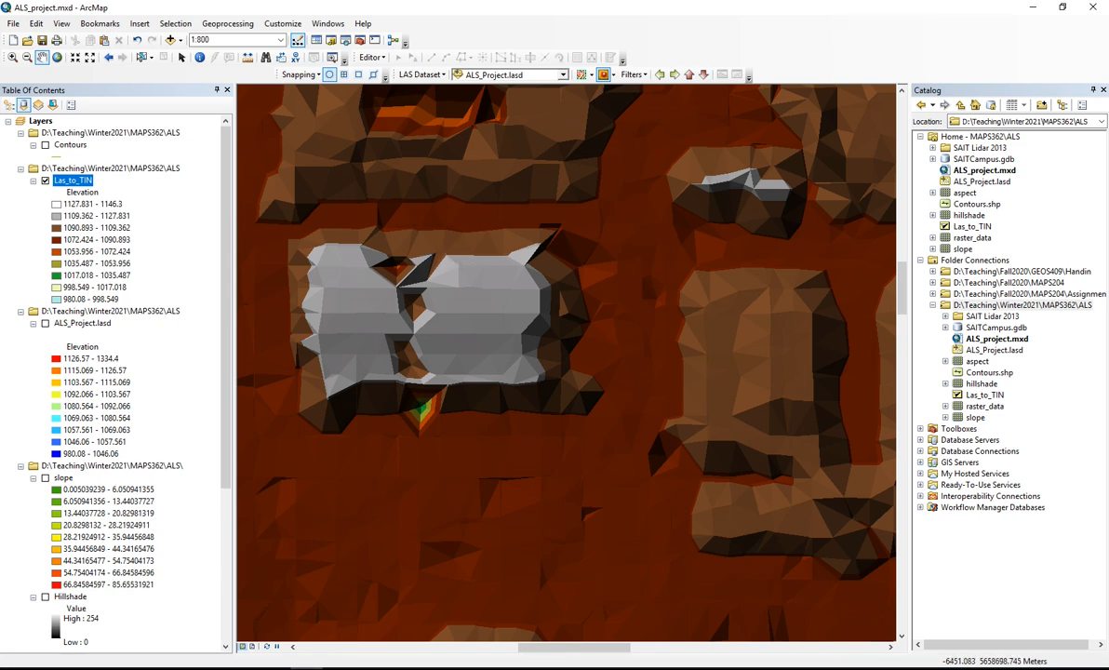
- Launch ArcScene 10.7.1 and maximize its window
left_click(78, 655)
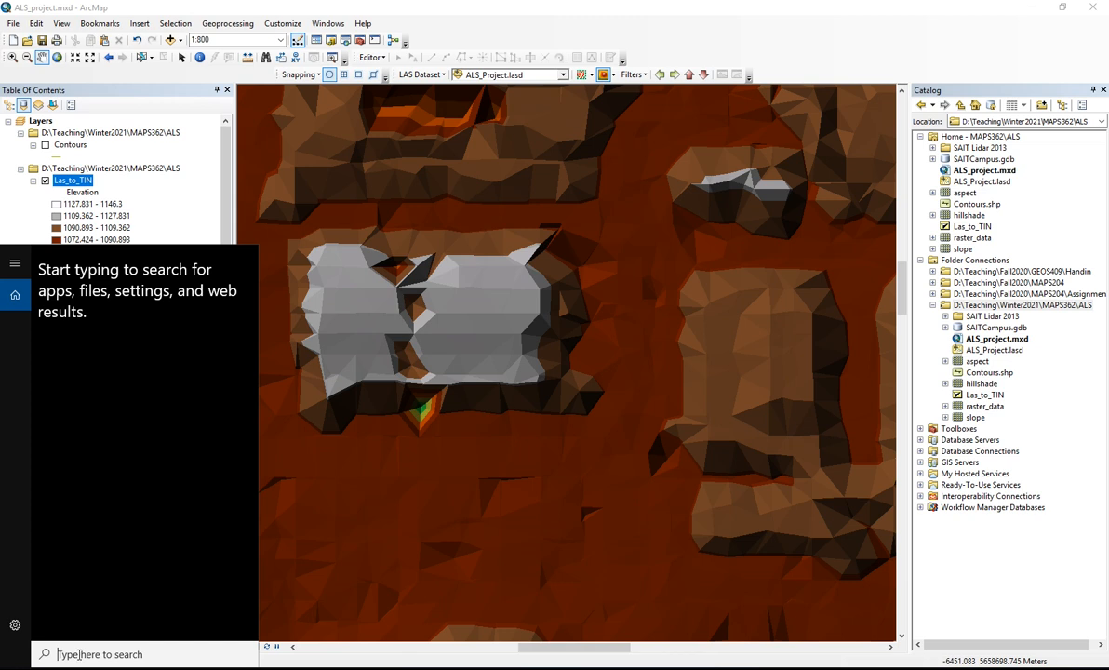
type("ac")
type("rcs")
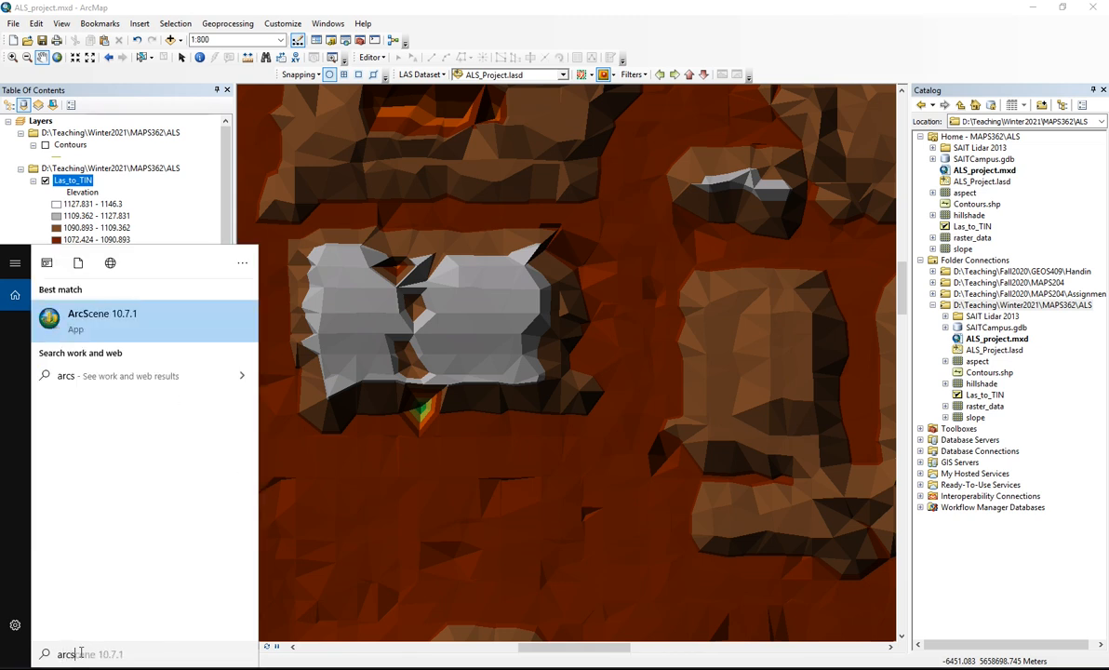
type("c")
left_click(140, 318)
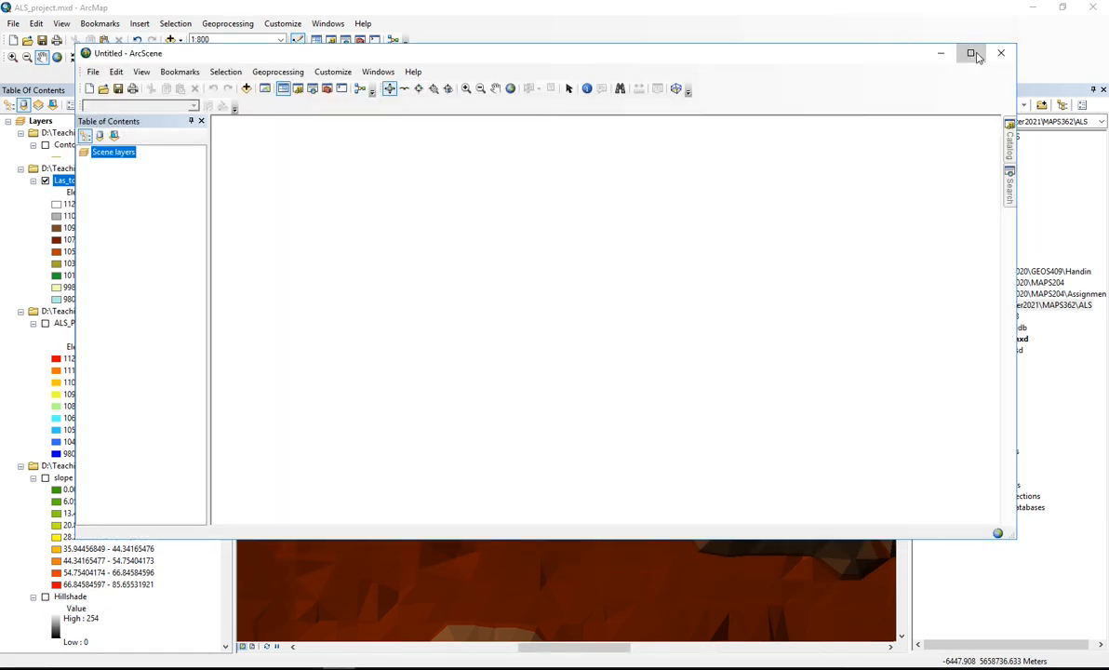
left_click(970, 53)
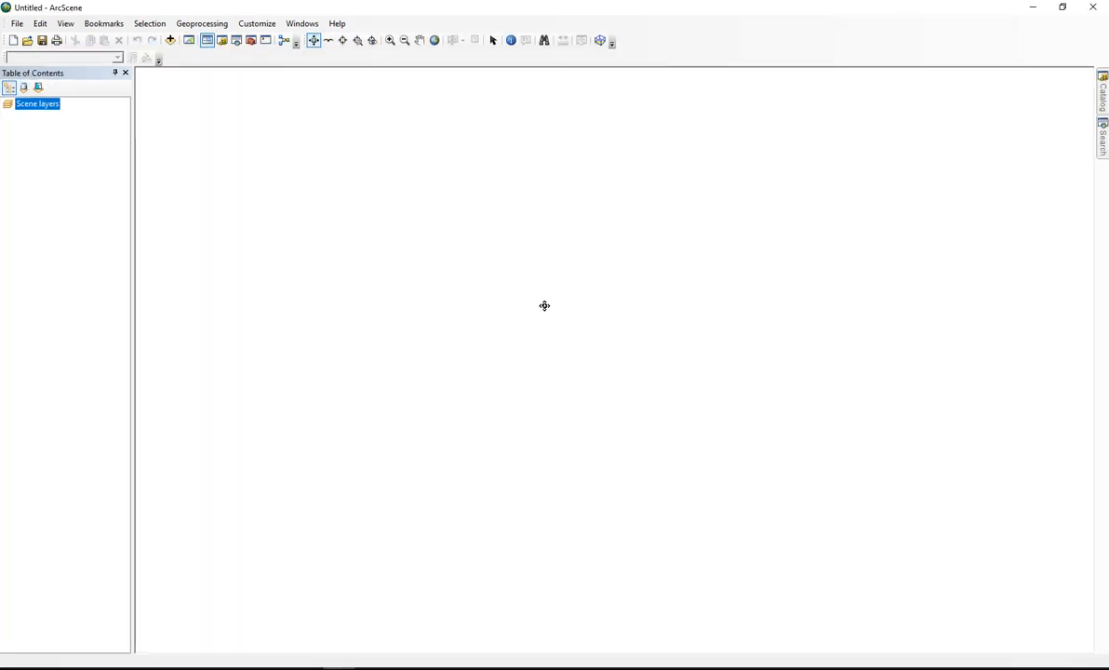
- Add the Las_to_TIN surface from the MAPS362\ALS folder to the empty scene
left_click(1103, 91)
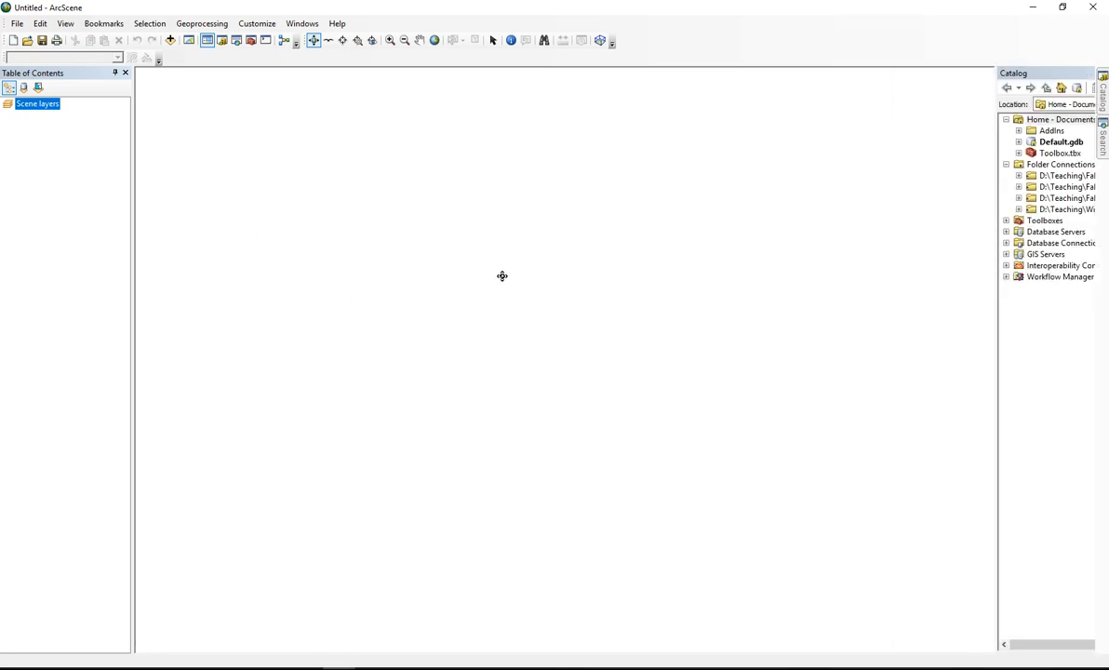
left_click(1105, 92)
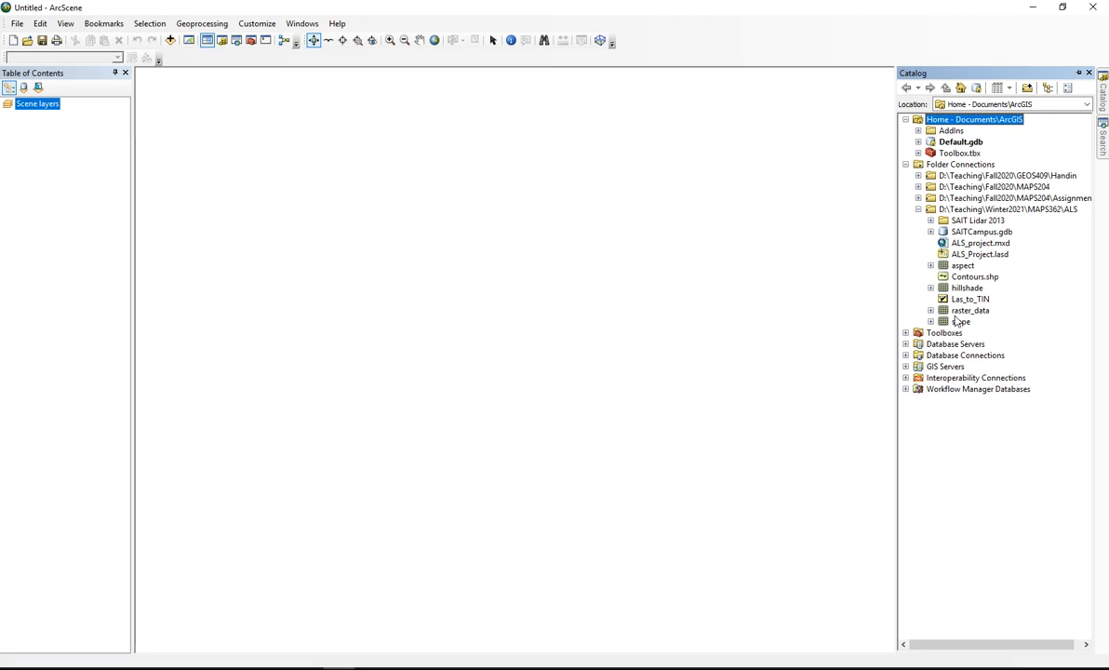
left_click_drag(966, 306, 783, 260)
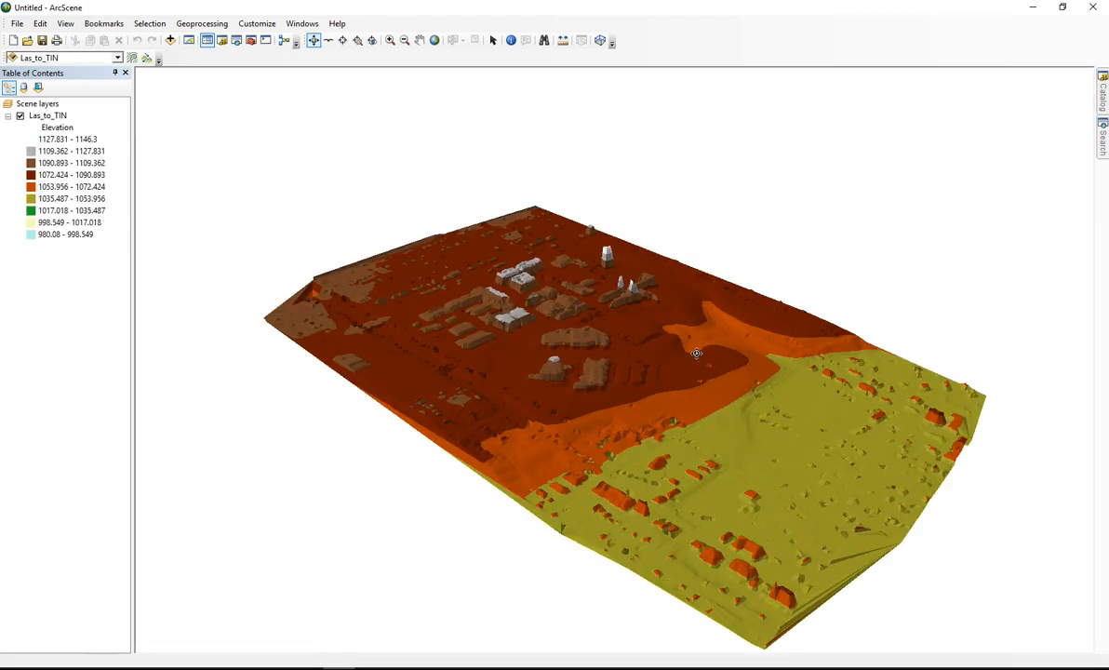
left_click_drag(655, 417, 661, 390)
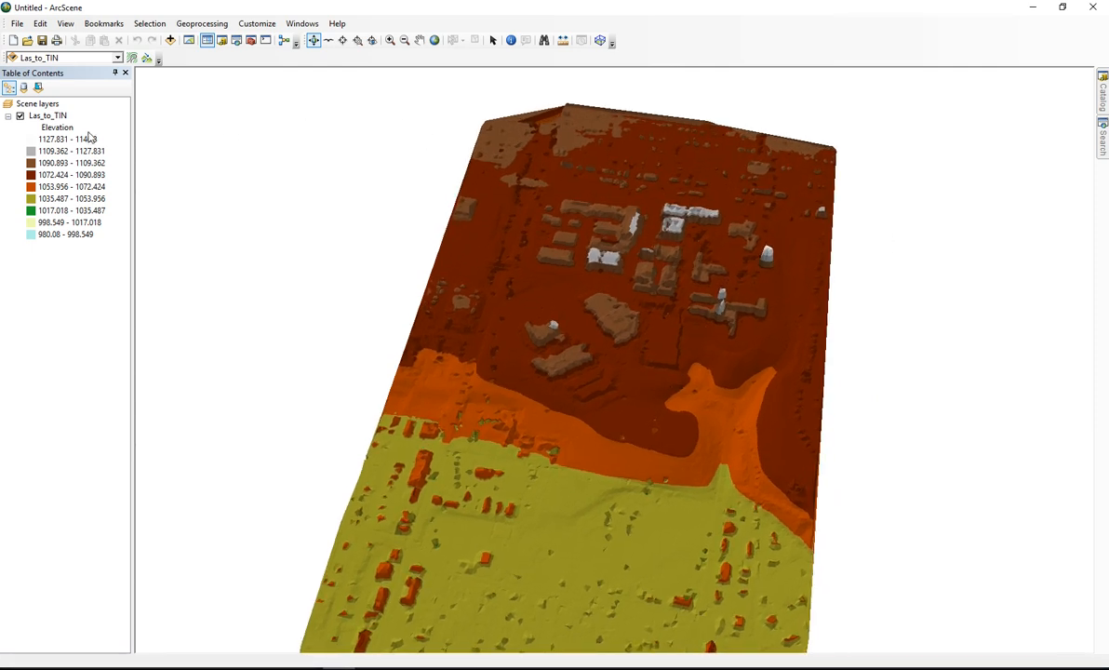
- Try a Z unit conversion factor of 1.5 on the Las_to_TIN layer and inspect the exaggerated surface from the side
right_click(51, 118)
left_click(79, 241)
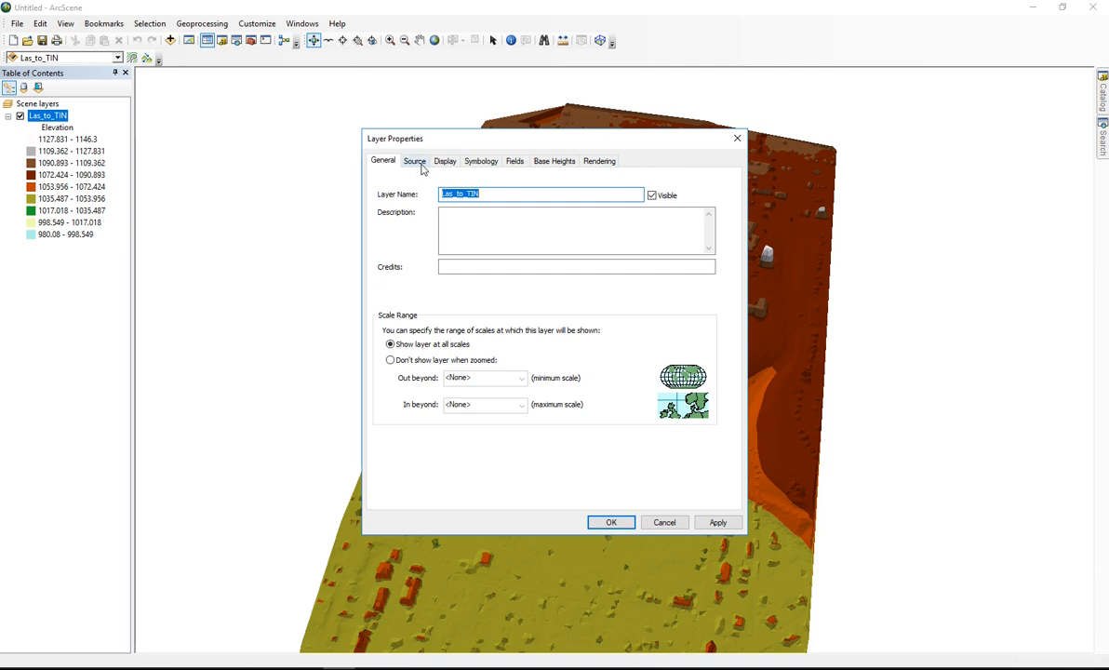
left_click(445, 162)
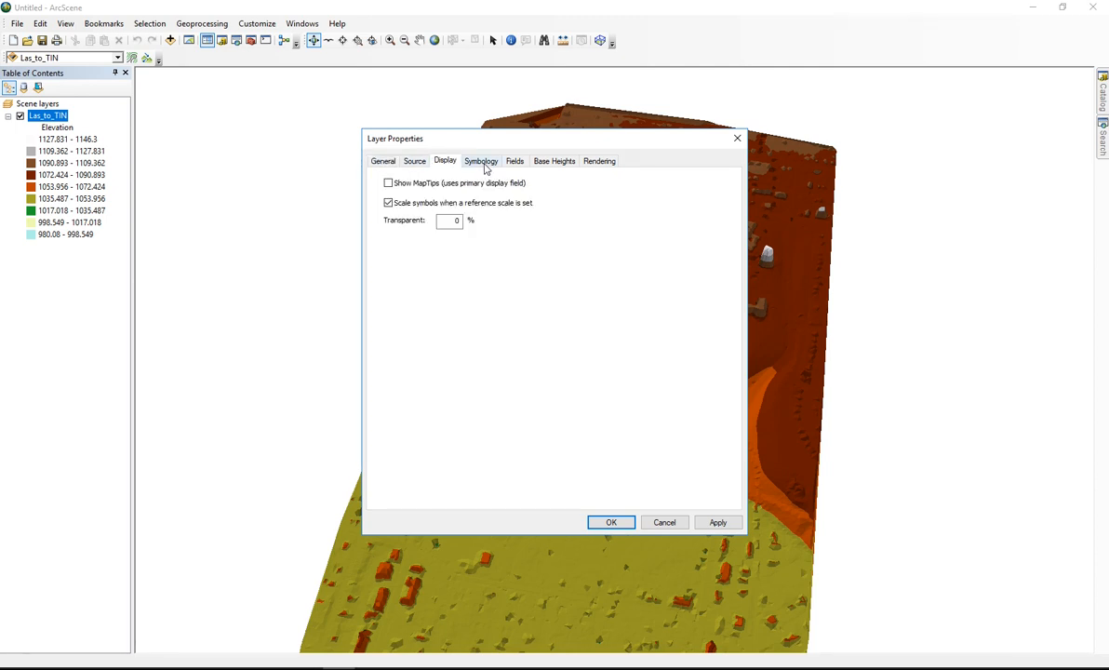
left_click(545, 164)
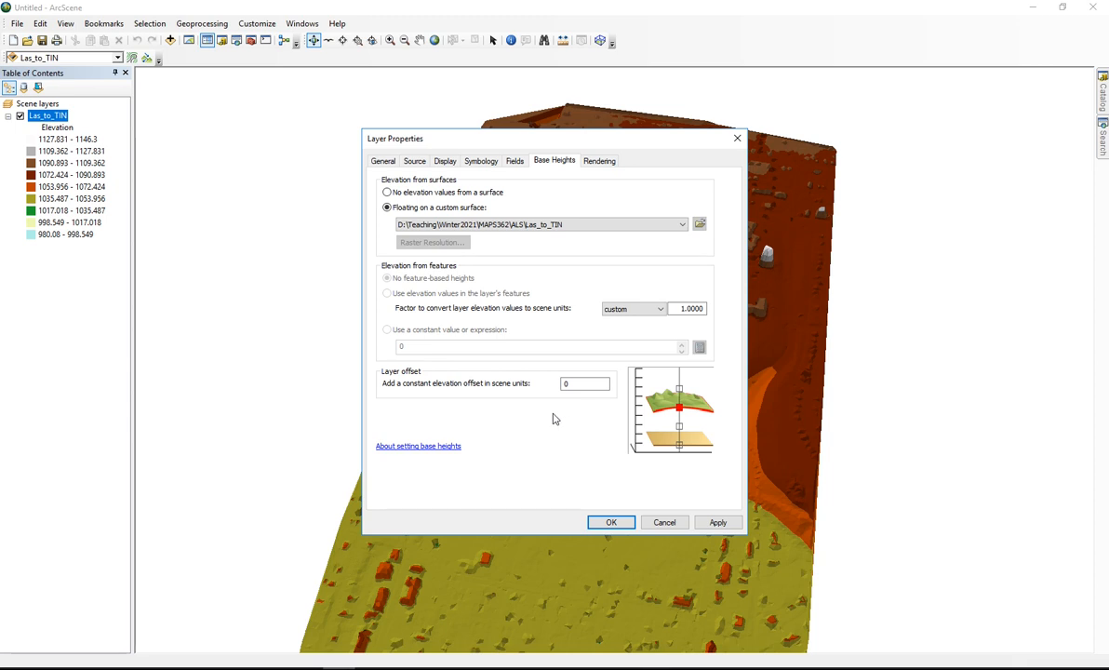
left_click(415, 161)
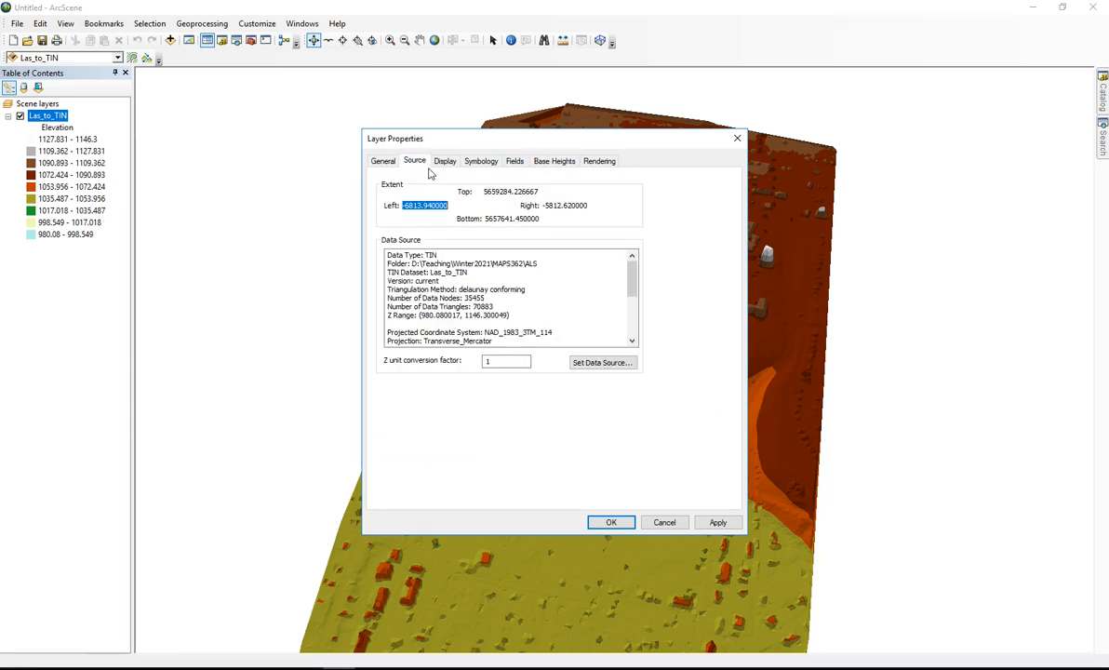
double_click(512, 362)
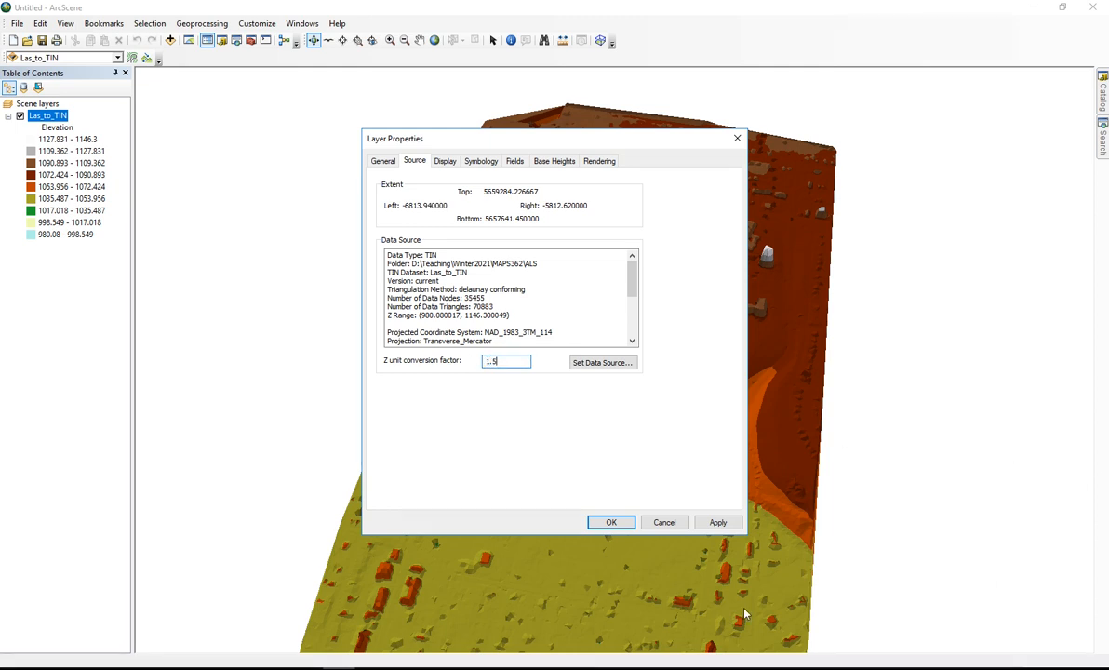
left_click(719, 522)
left_click(614, 522)
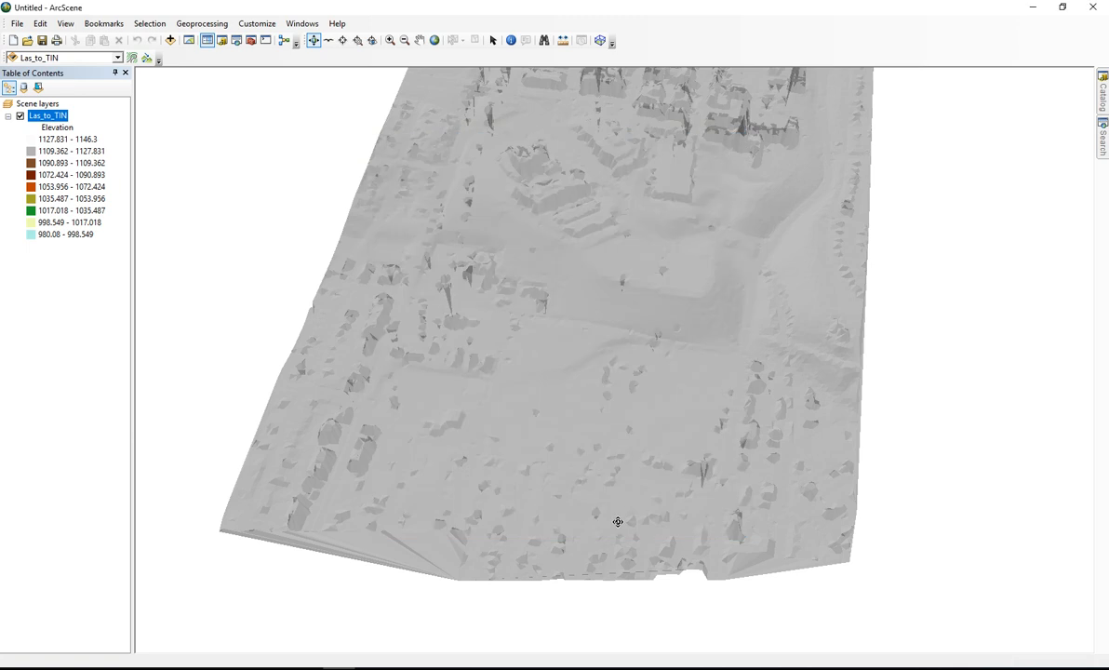
left_click_drag(417, 252, 784, 139)
left_click_drag(657, 130, 643, 406)
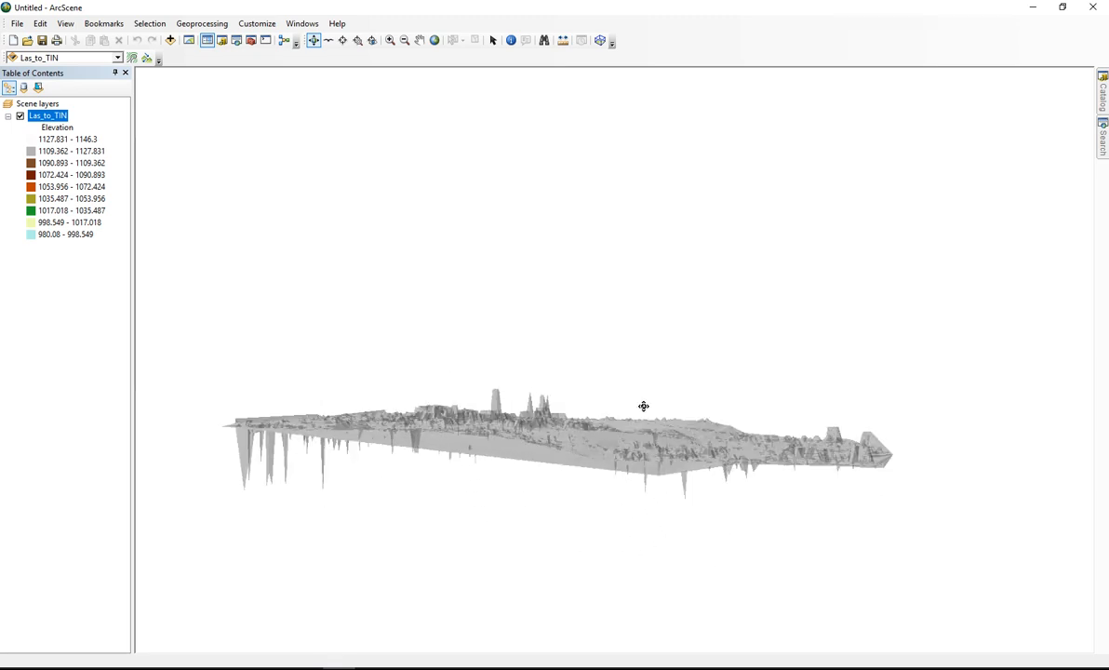
left_click_drag(622, 483, 679, 511)
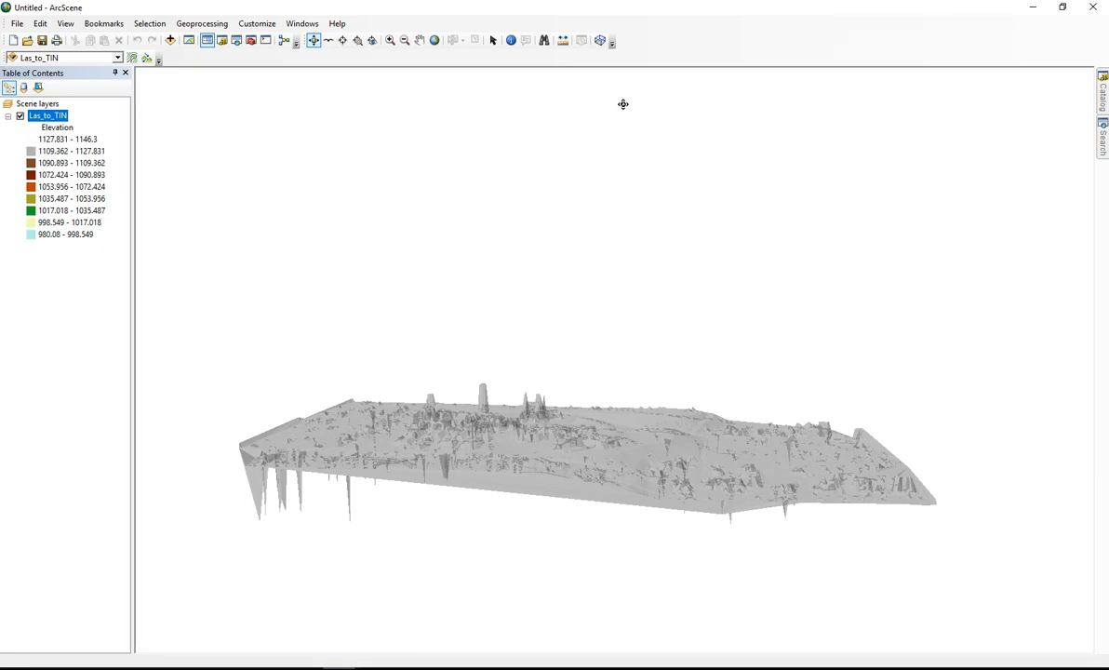
- Set the Las_to_TIN layer's Z unit conversion factor back to 1 and inspect the buildings and slopes in 3D
right_click(65, 114)
left_click(100, 248)
left_click(512, 370)
type("1")
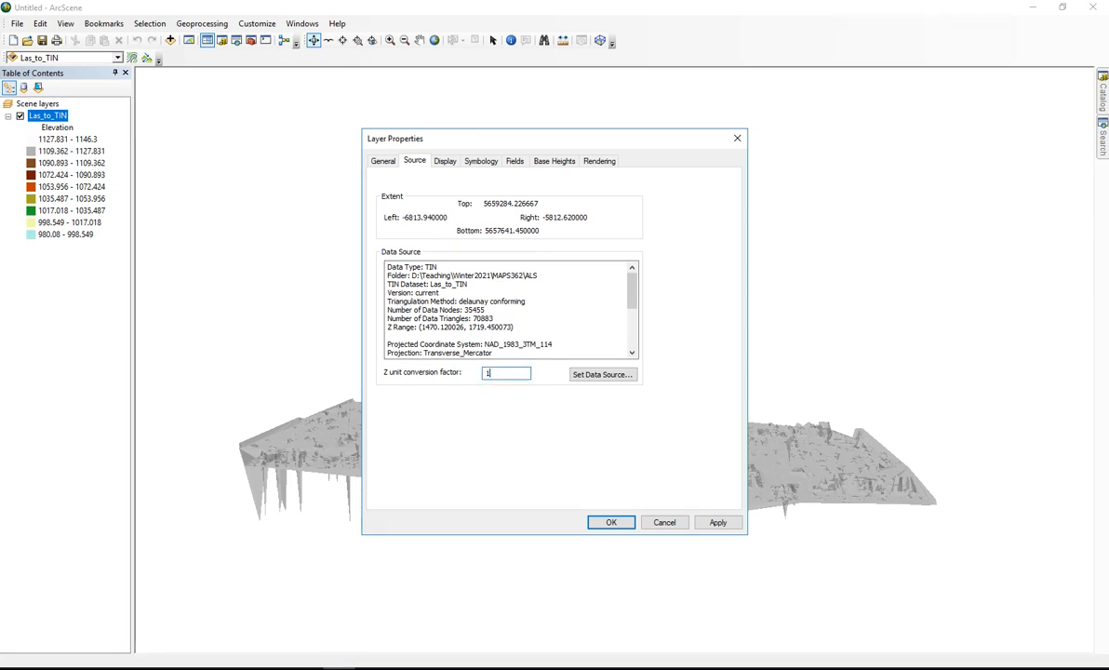
left_click(725, 524)
left_click(609, 524)
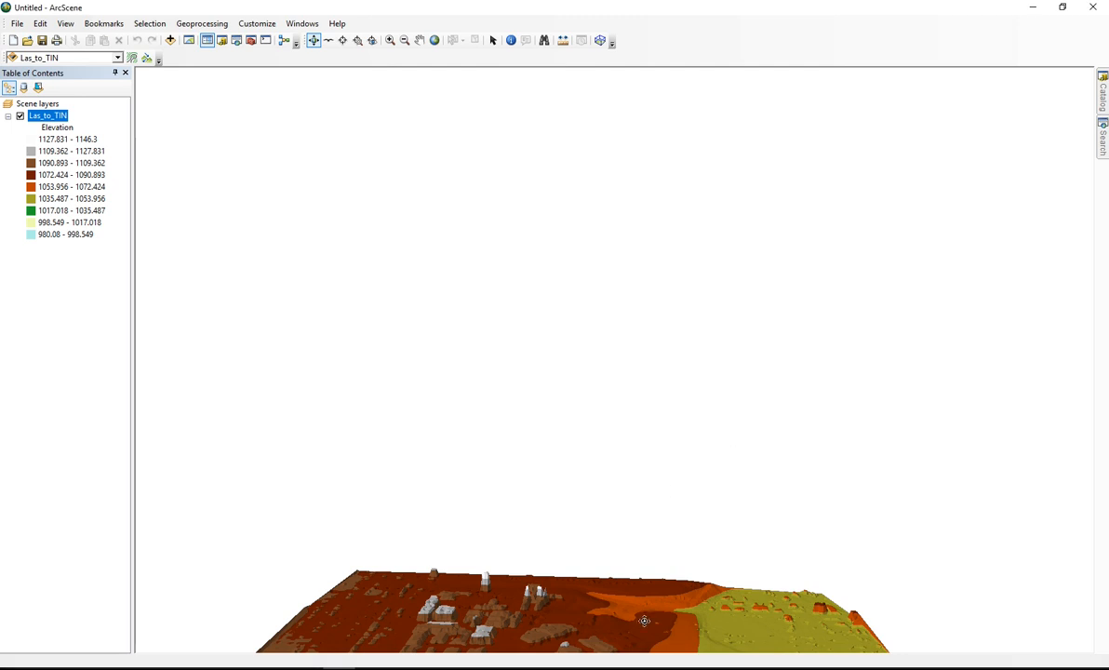
left_click_drag(625, 573, 580, 203)
left_click_drag(509, 263, 557, 296)
scroll(557, 296, "down", 1)
scroll(558, 296, "up", 3)
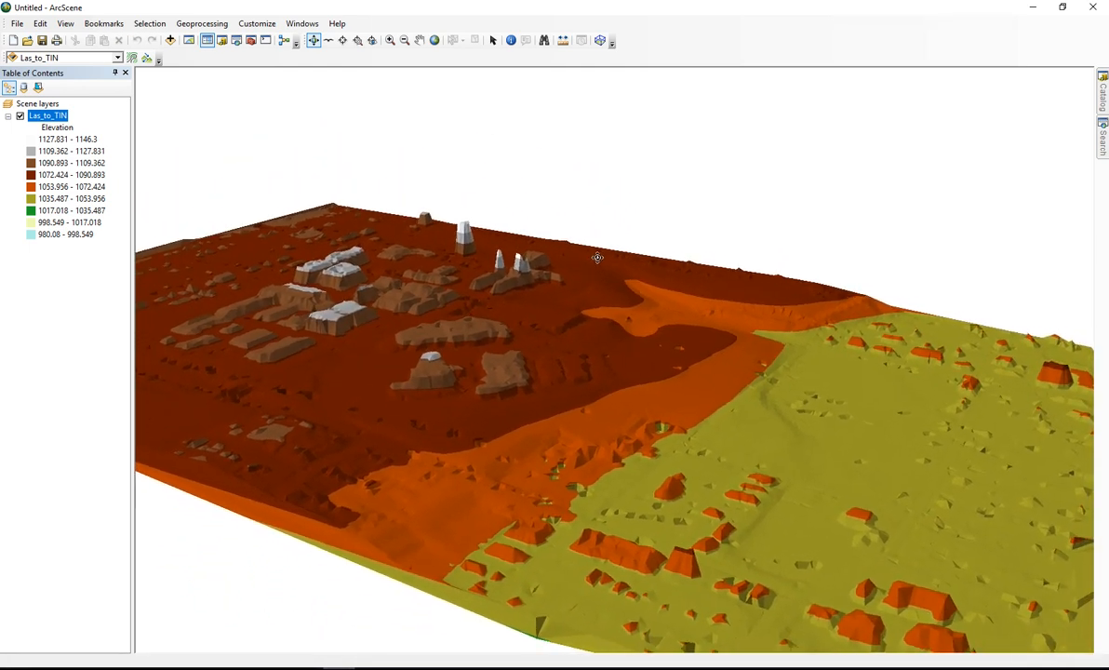
left_click_drag(584, 343, 626, 319)
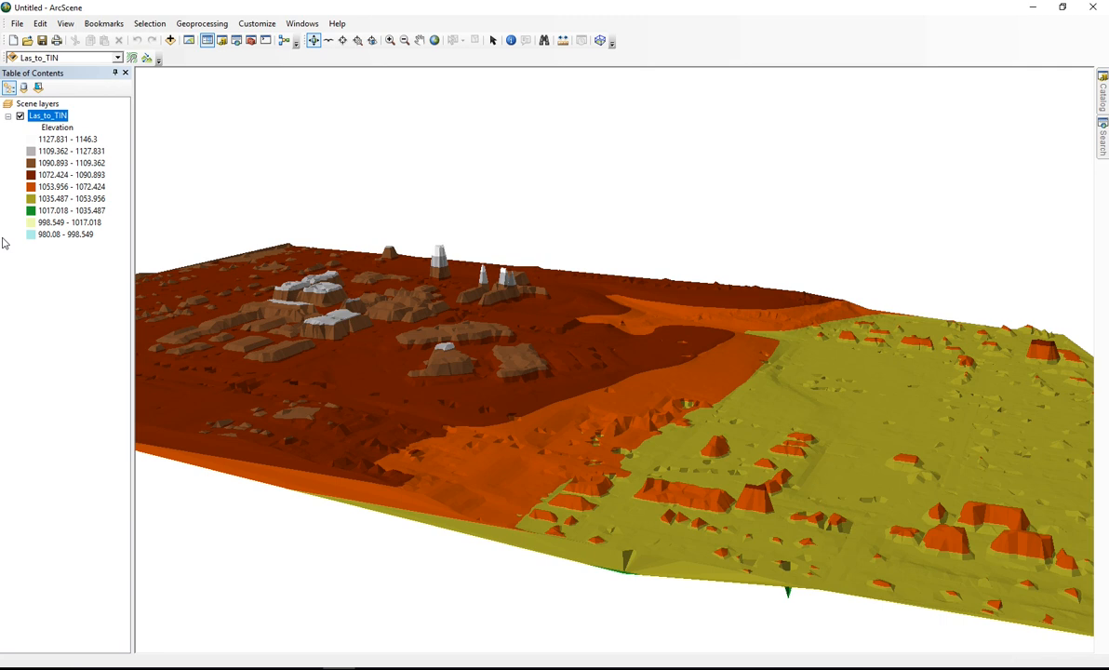
- Add the aspect raster to the scene and hide the Las_to_TIN layer so that aspect is shown alone
left_click(1102, 96)
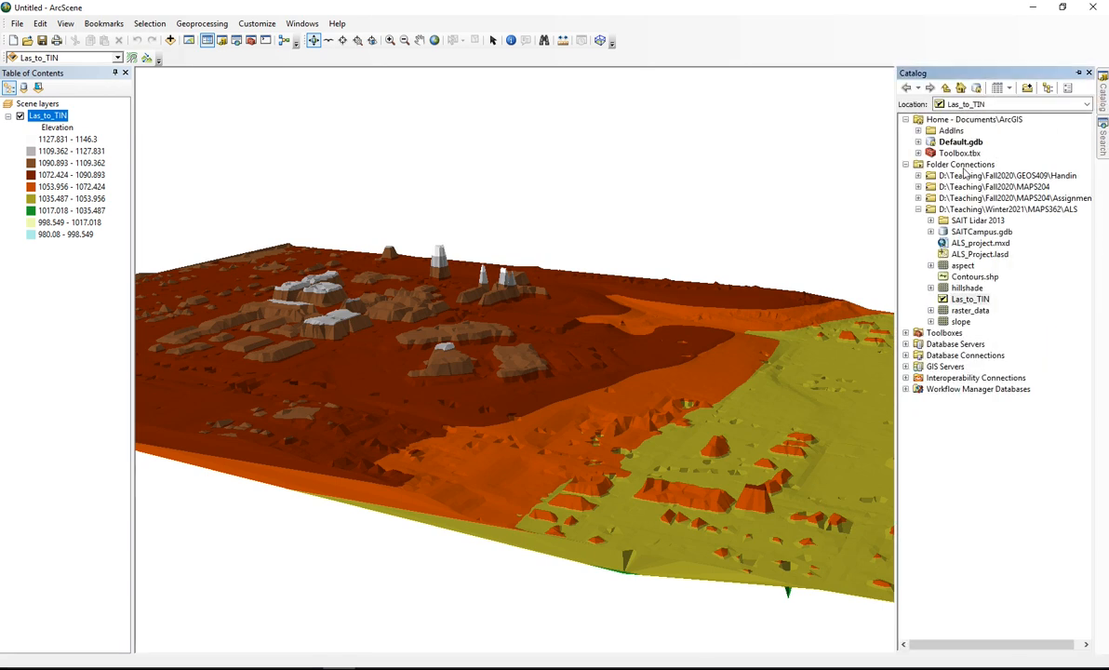
left_click_drag(961, 266, 727, 239)
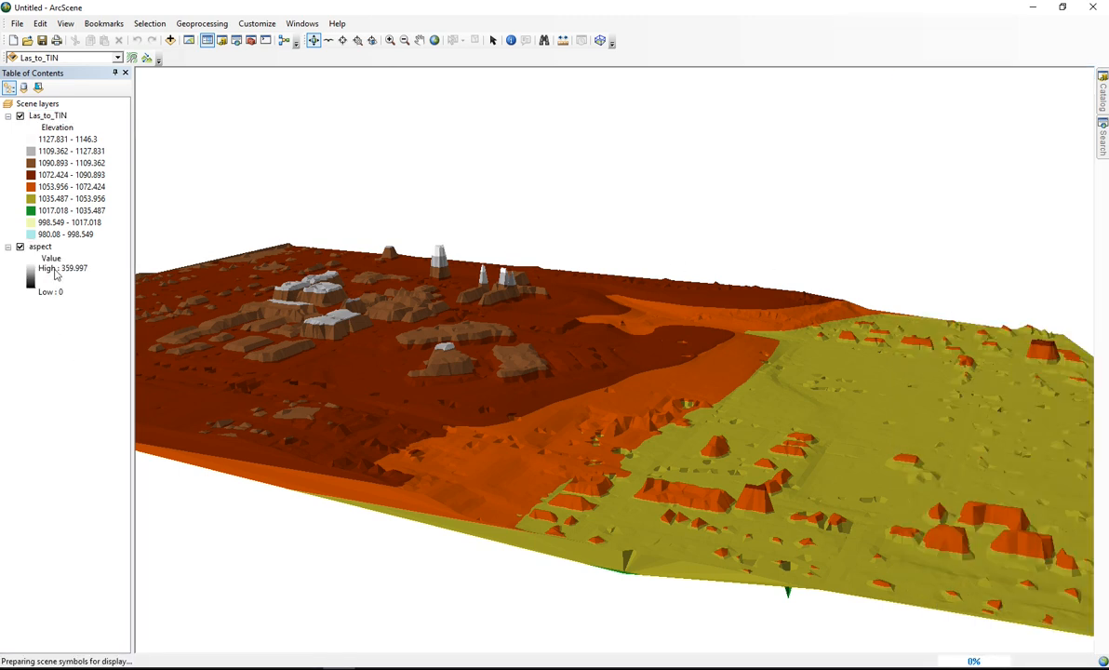
left_click(20, 115)
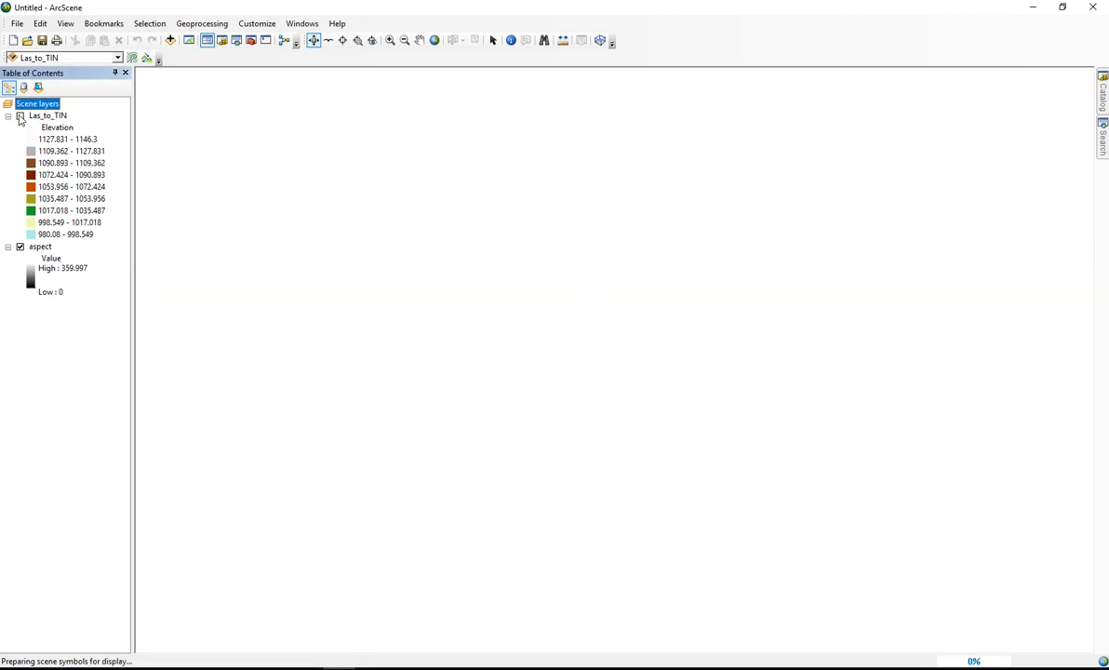
right_click(43, 247)
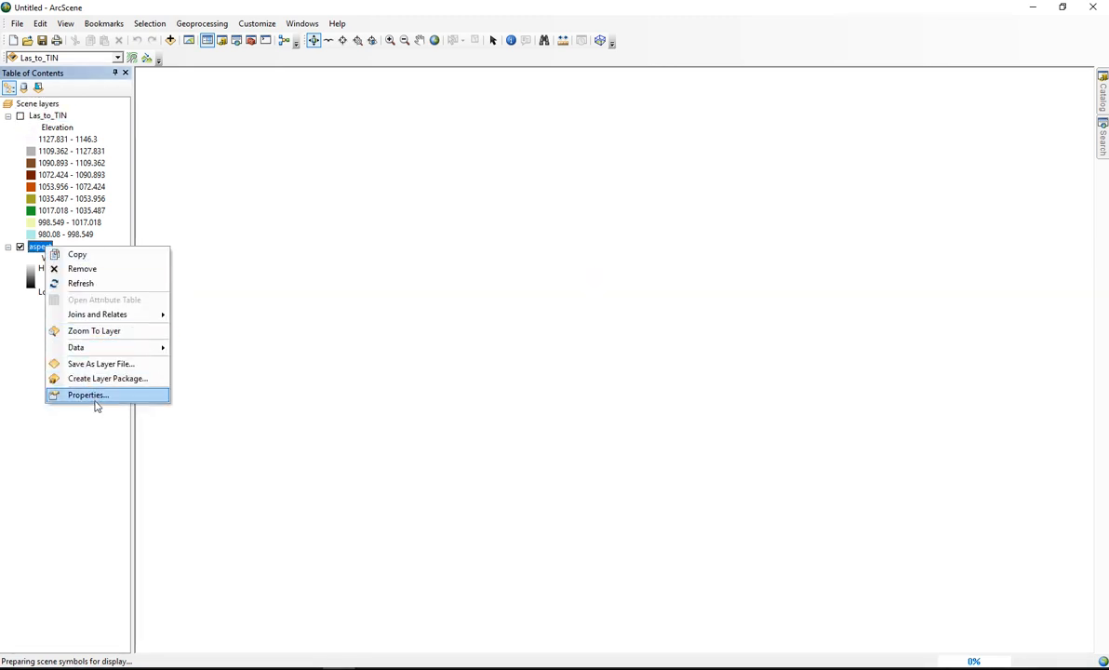
left_click(102, 333)
left_click_drag(570, 456, 369, 439)
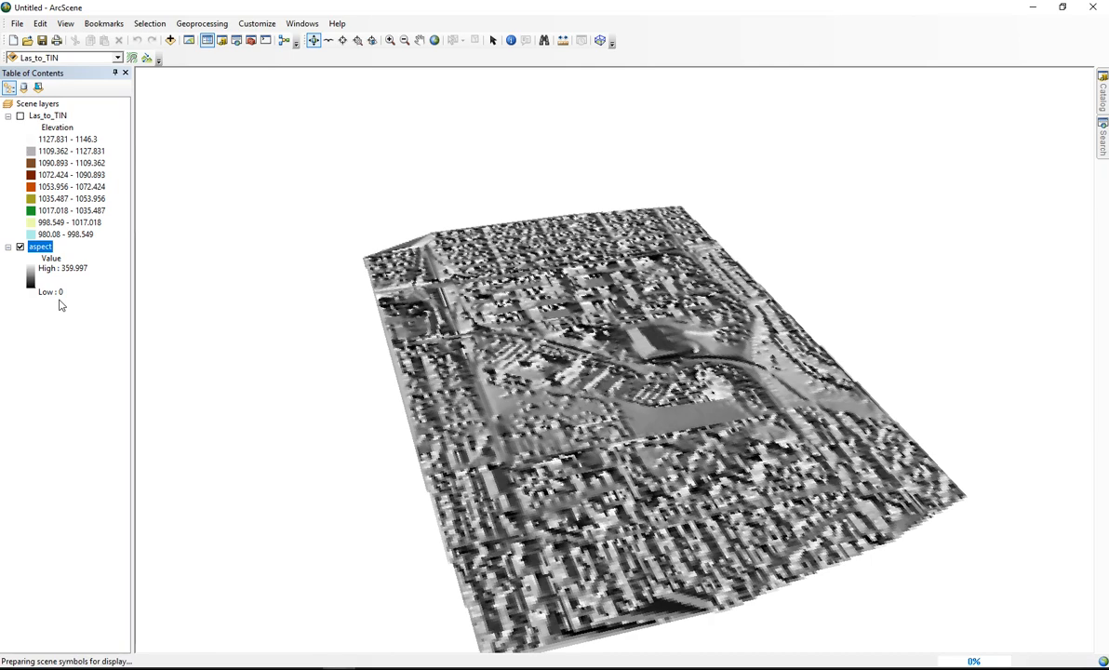
- Add the ALS_Project.lasd dataset to the scene and view its point cloud against the aspect raster from the side
left_click_drag(516, 360, 479, 296)
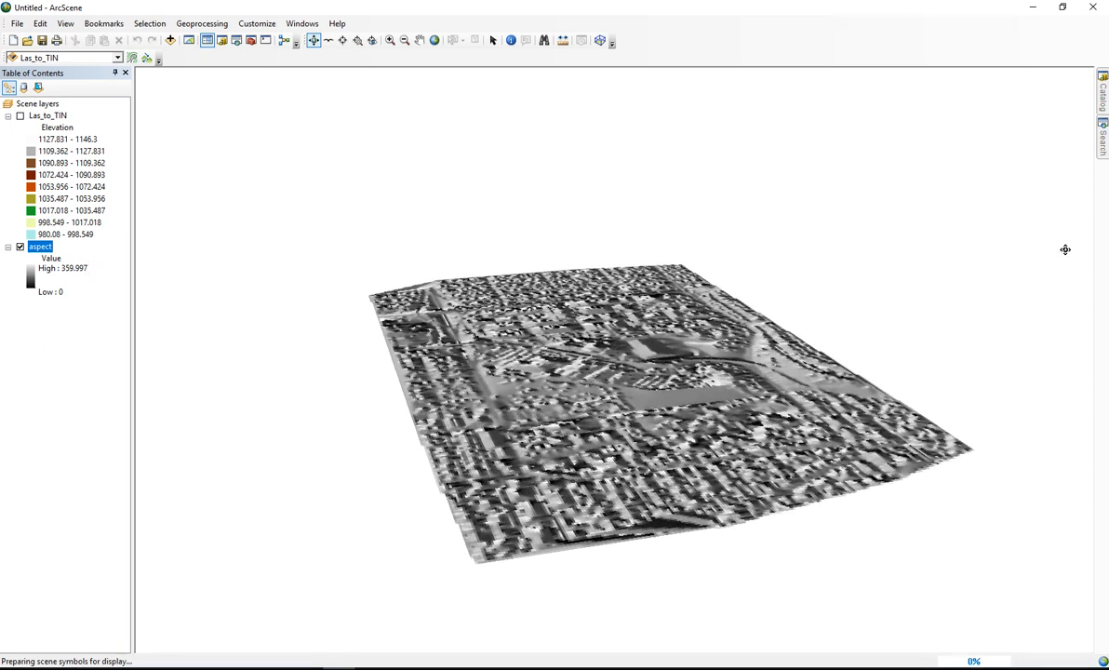
left_click(1104, 132)
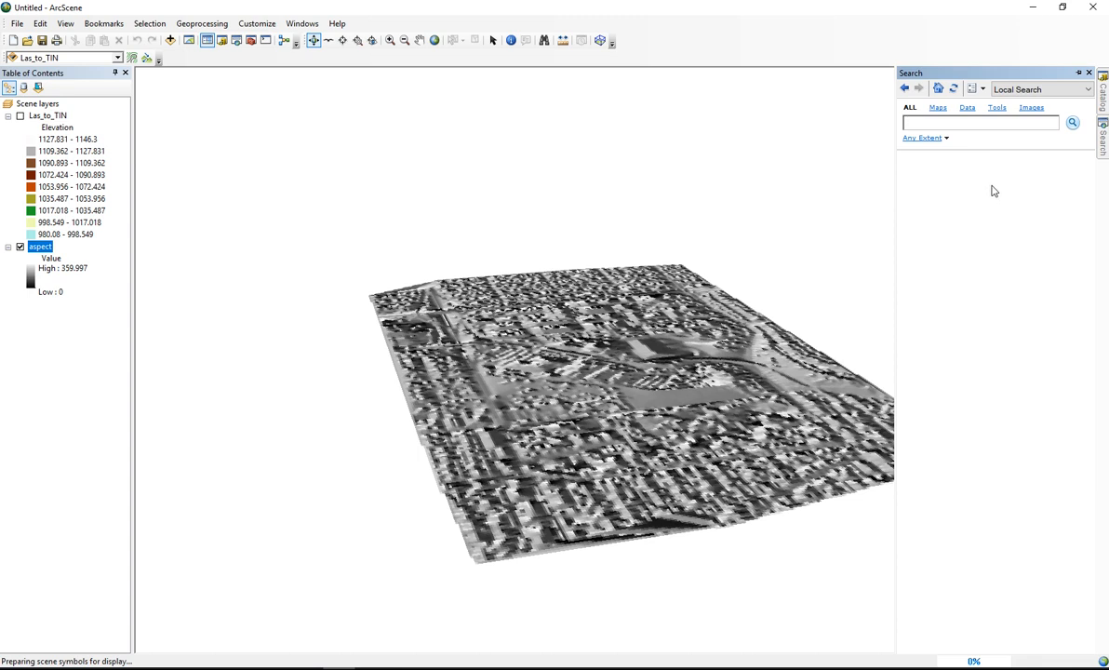
left_click(1103, 86)
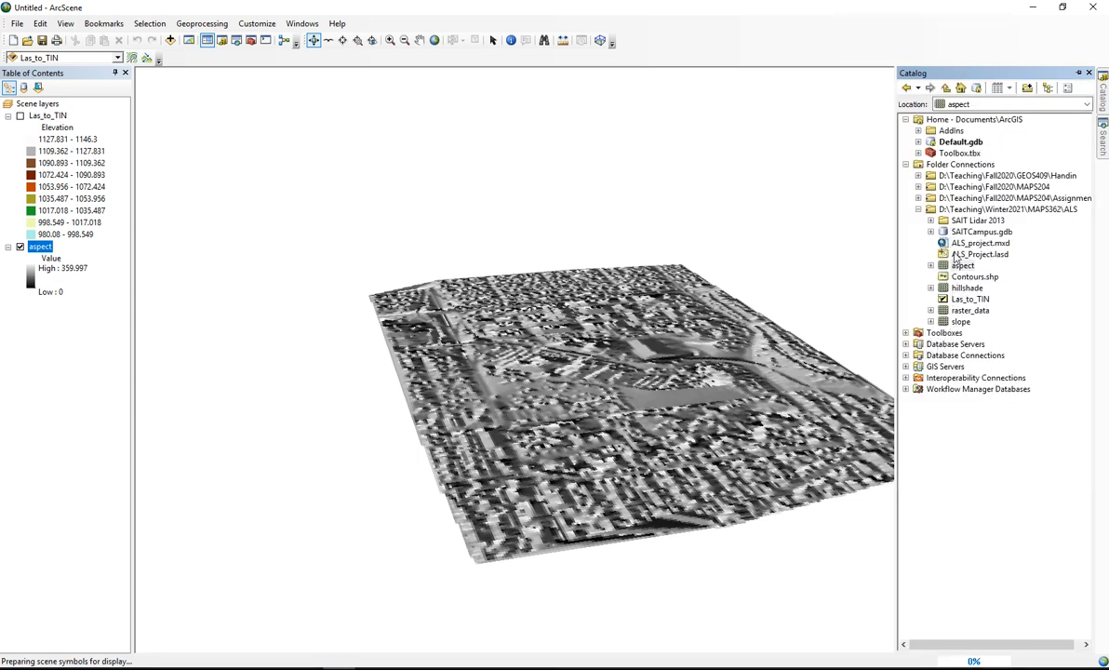
left_click_drag(969, 254, 742, 217)
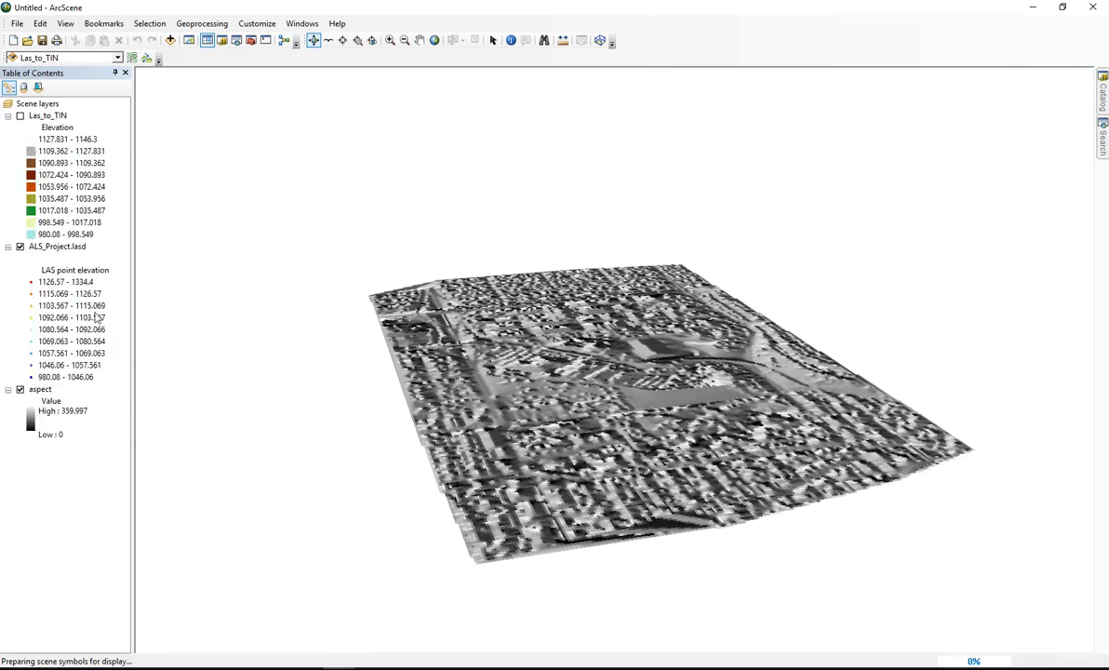
left_click_drag(652, 443, 650, 365)
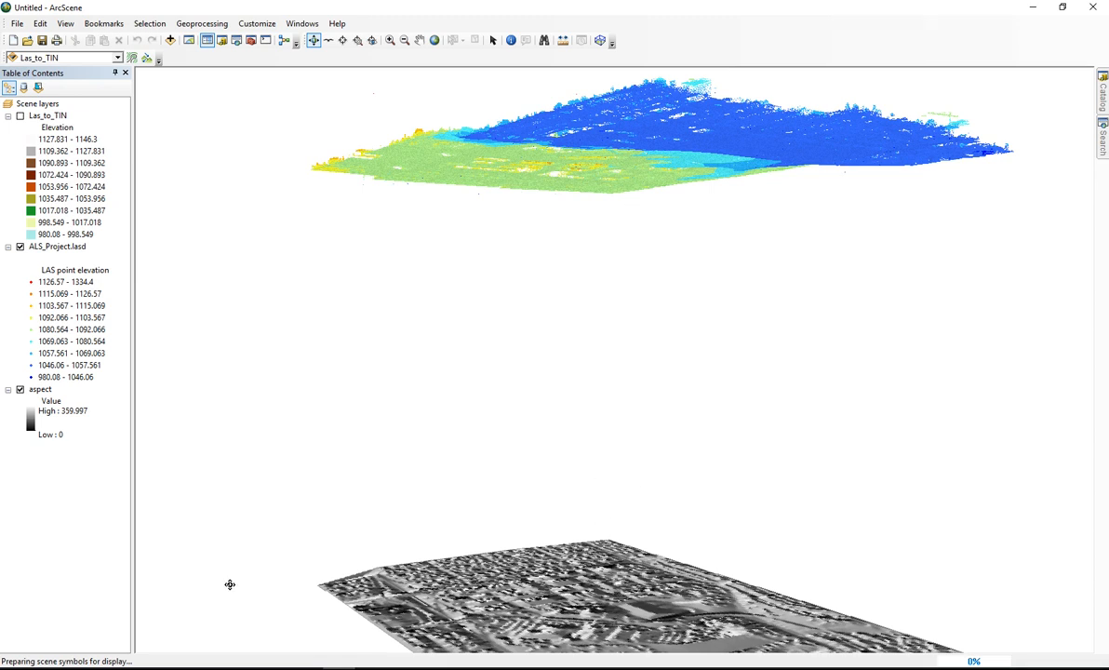
right_click(39, 390)
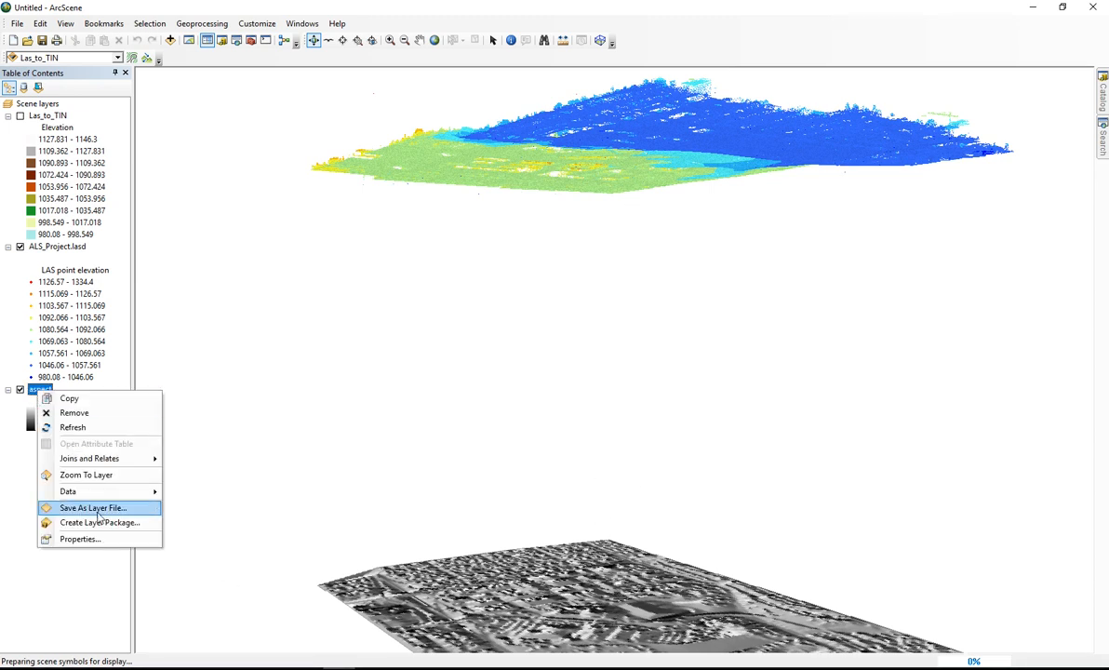
left_click(109, 541)
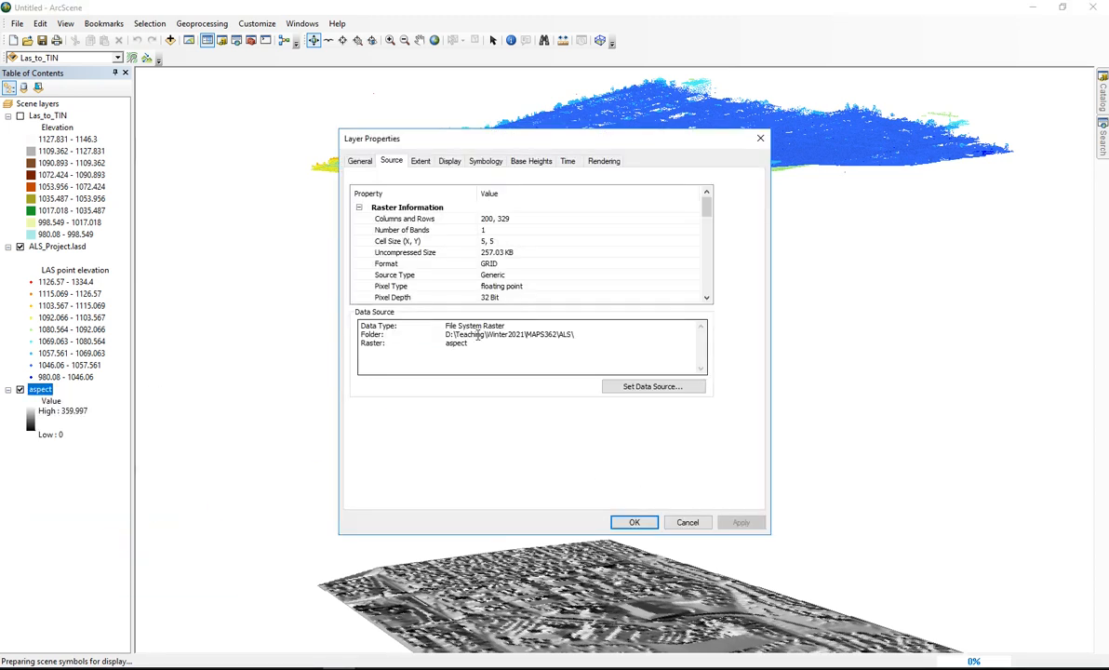
left_click(528, 162)
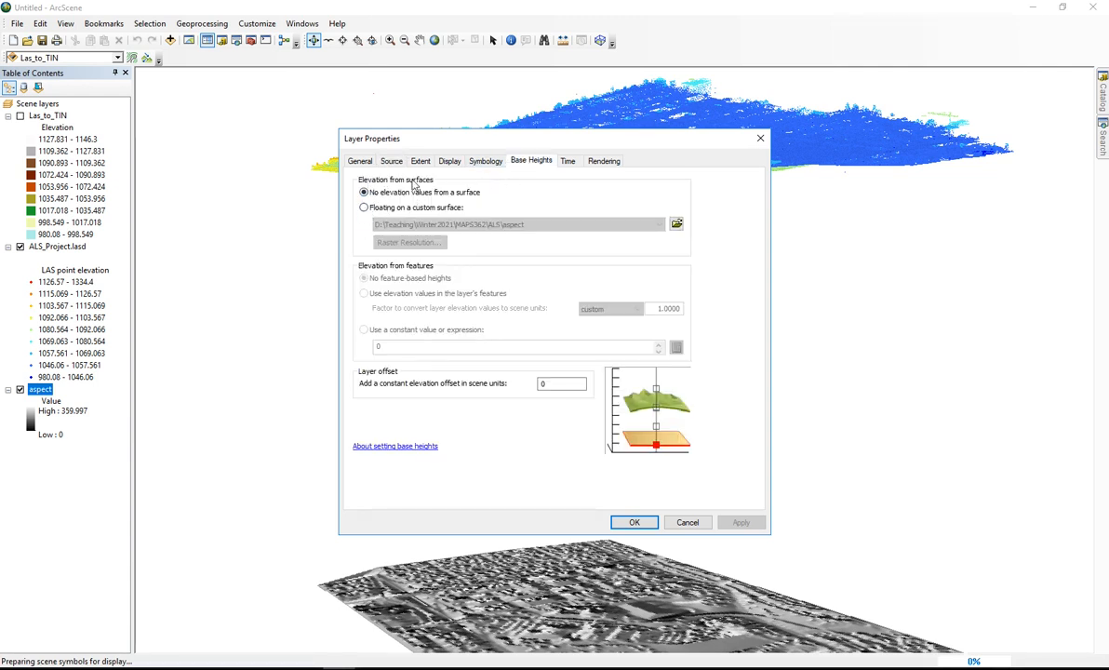
left_click(364, 209)
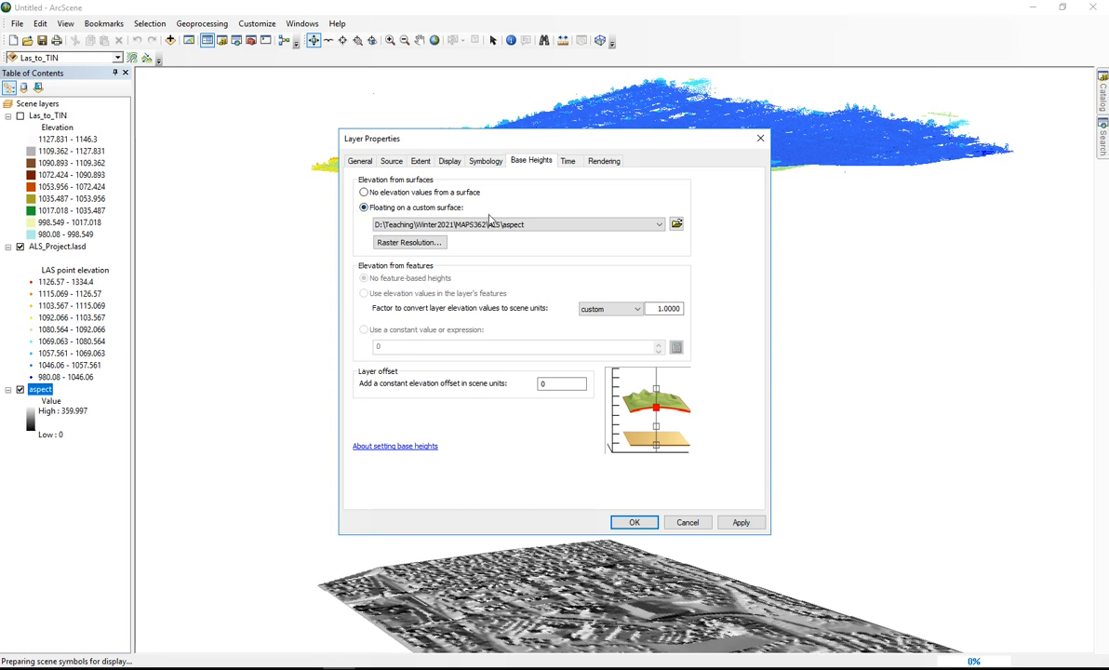
left_click(660, 226)
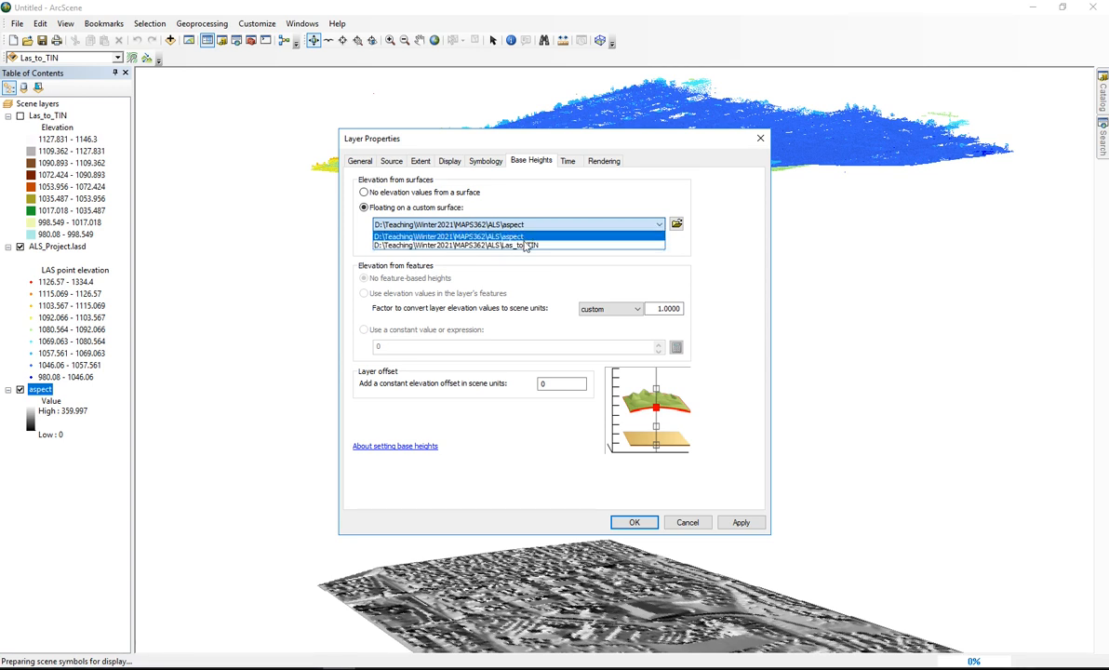
left_click(705, 523)
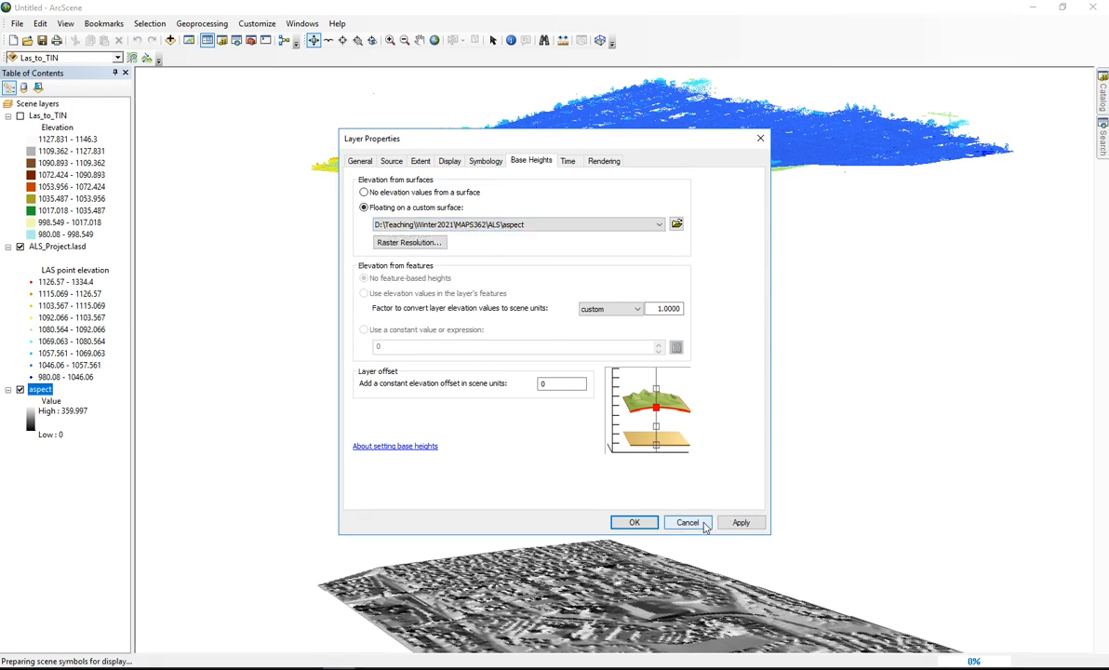
left_click(705, 526)
- Remove the ALS_Project.lasd layer and add the raster_data raster from the MAPS362\ALS folder in its place
right_click(75, 245)
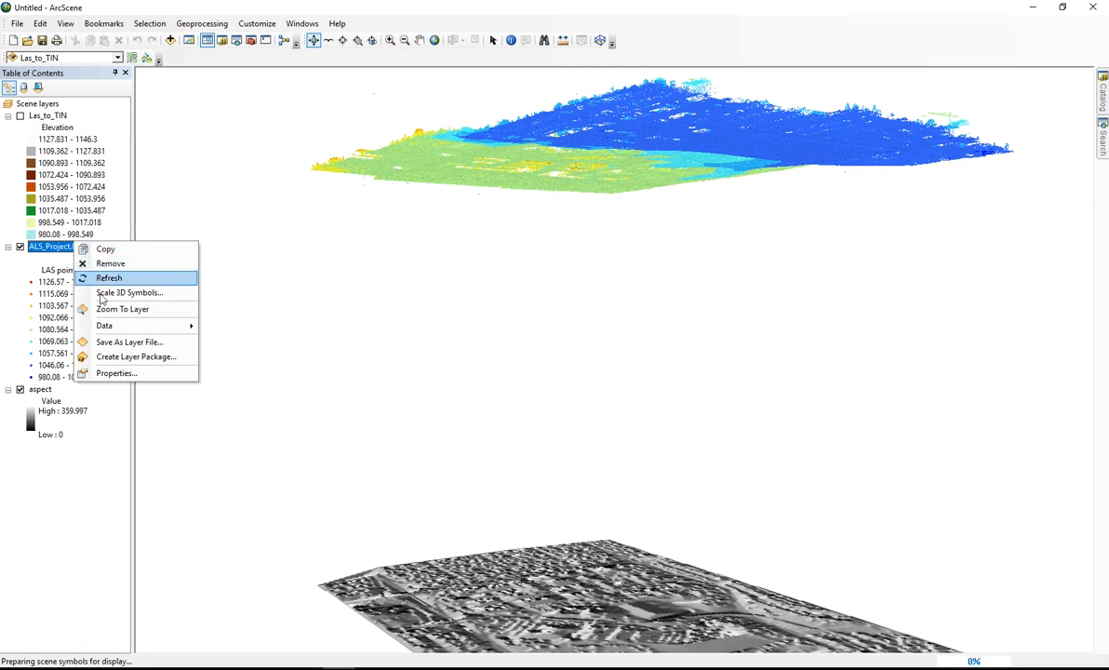
left_click(112, 264)
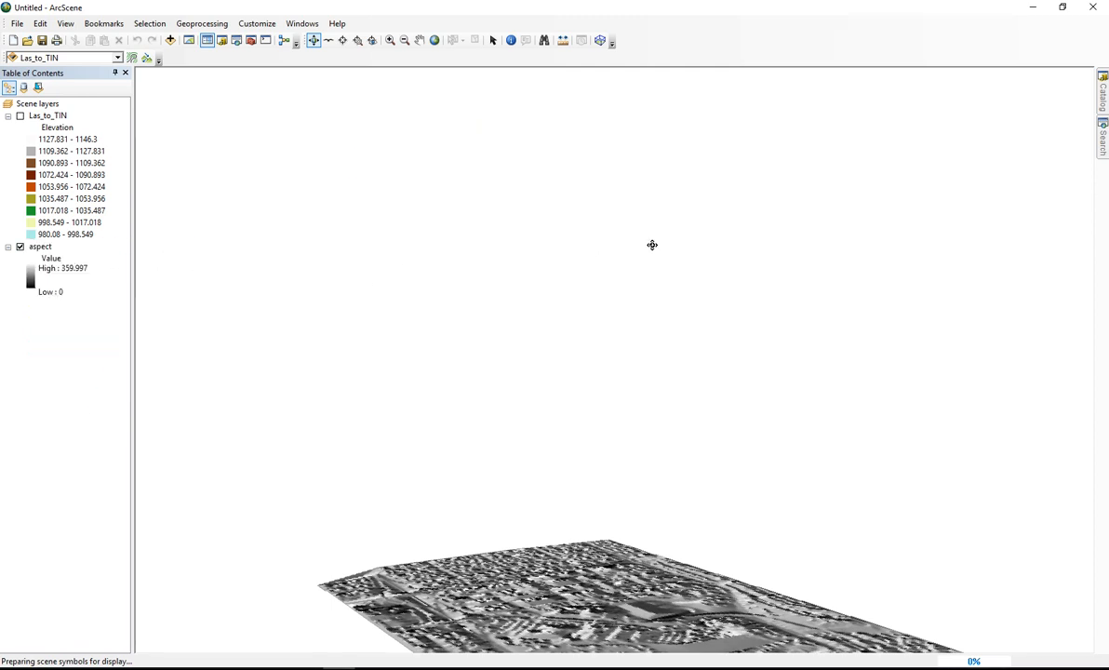
left_click(1103, 108)
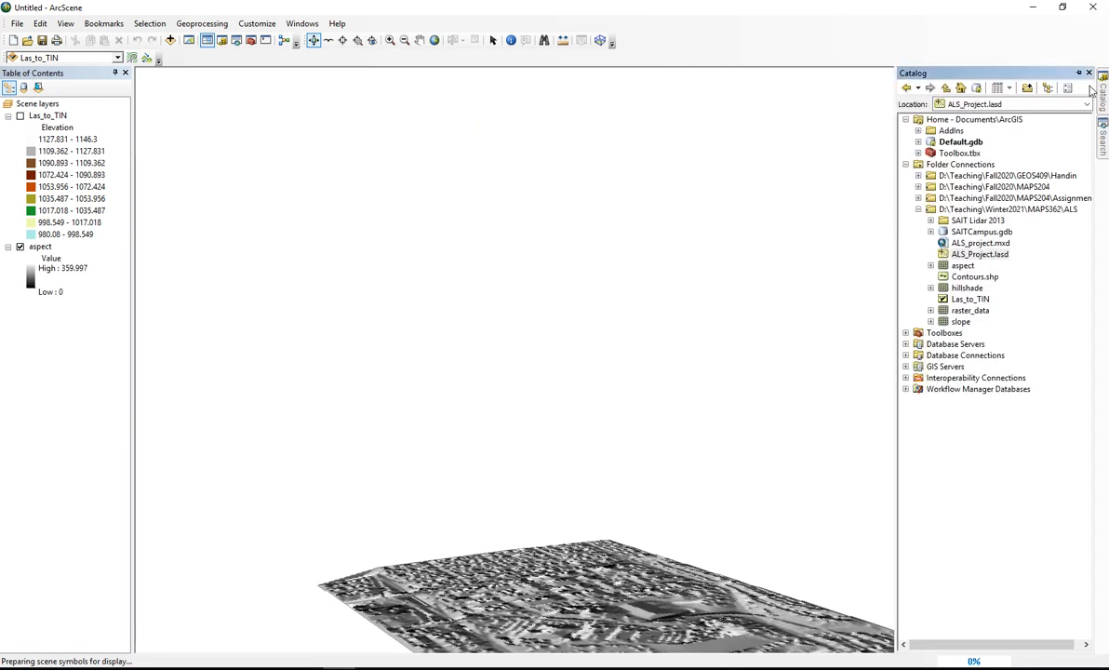
left_click_drag(968, 311, 646, 255)
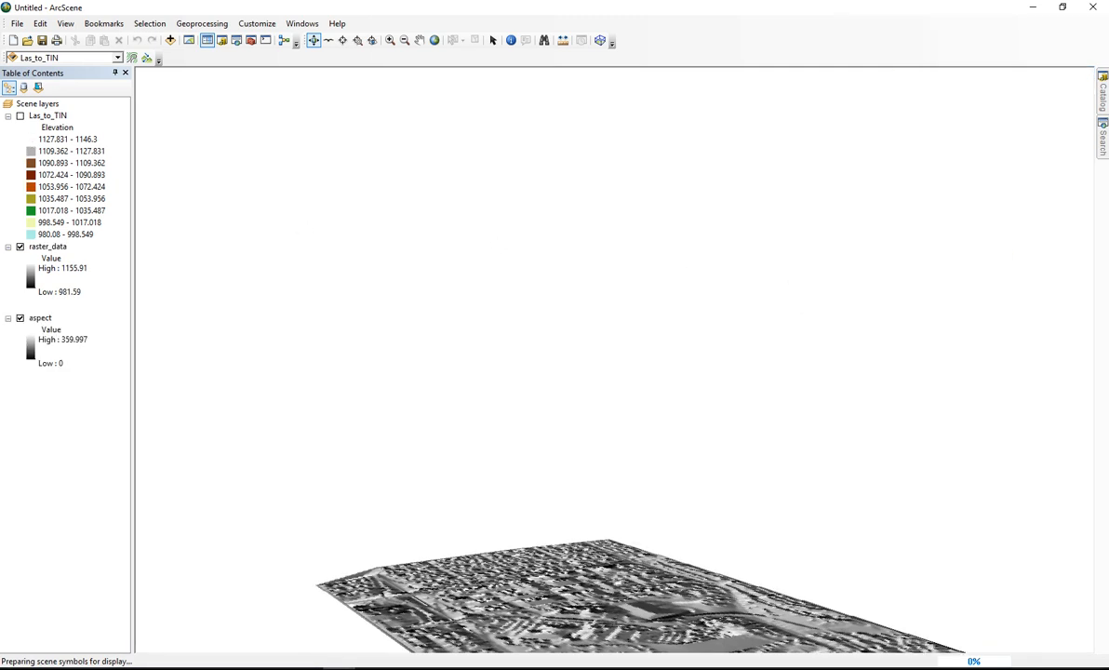
- Set the aspect layer's base heights to float on the raster_data surface and view the draped raster in 3D
right_click(43, 322)
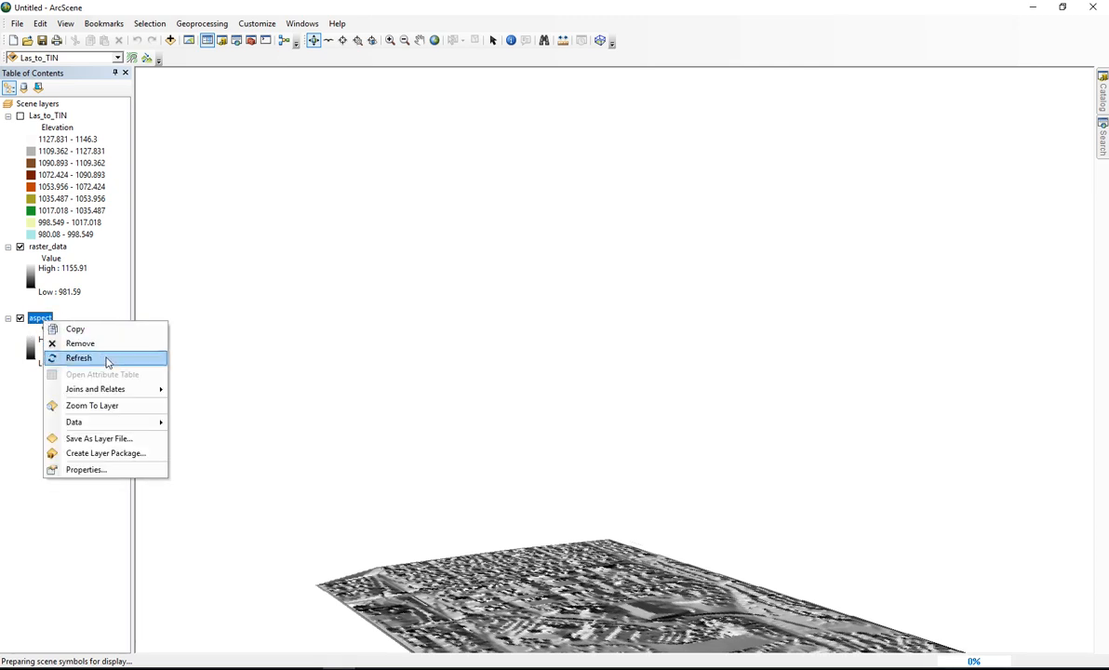
left_click(93, 469)
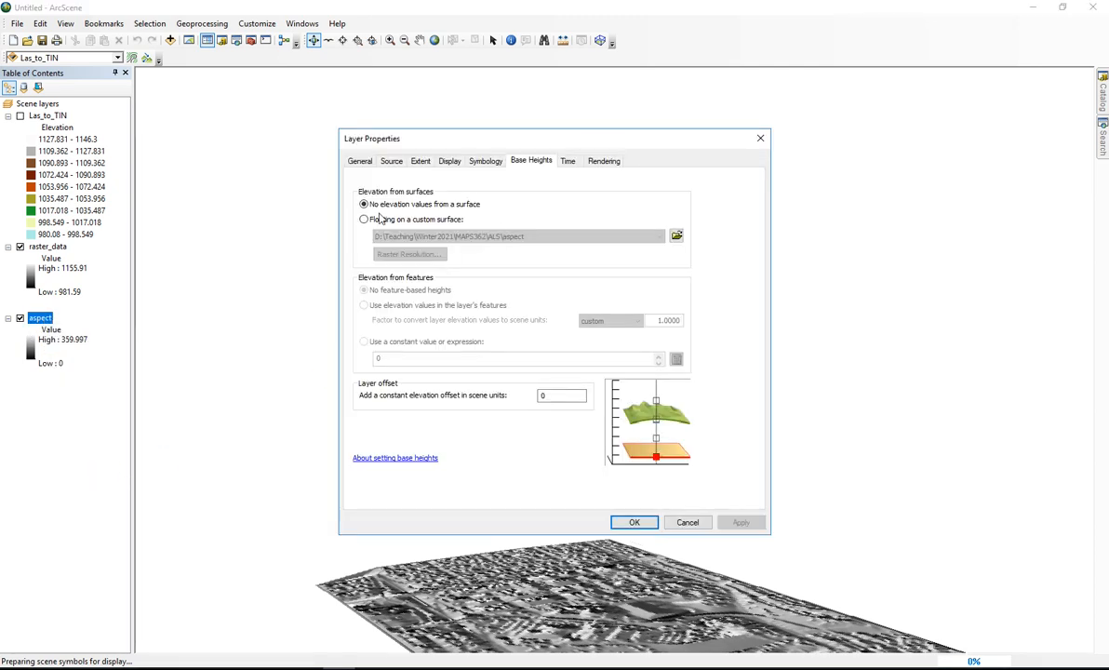
left_click(381, 219)
left_click(662, 238)
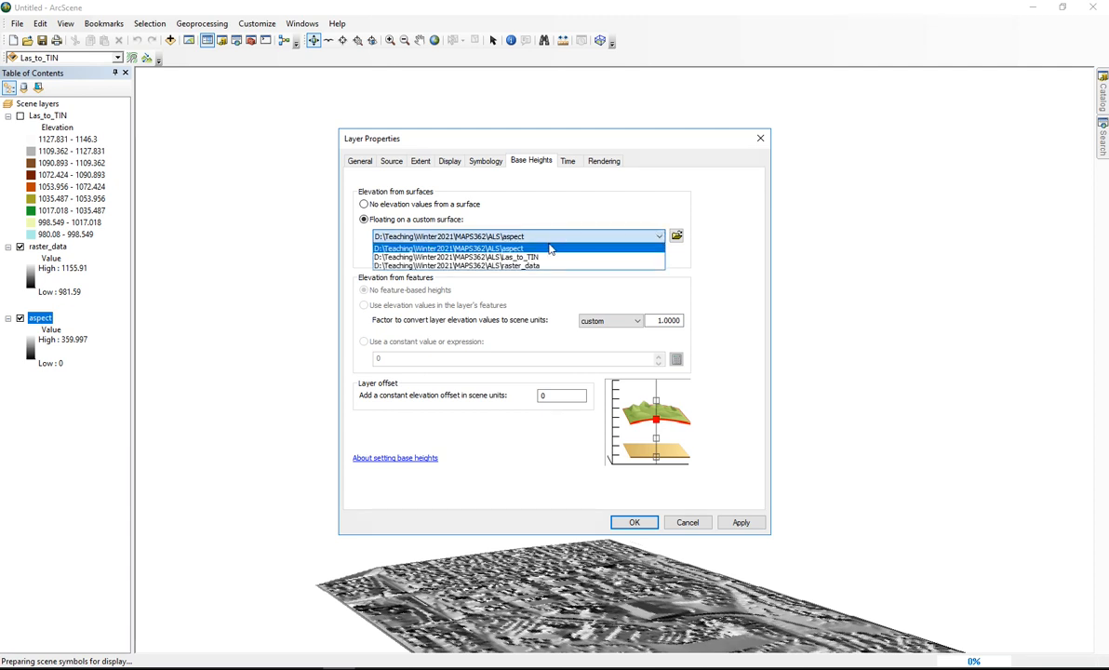
left_click(519, 265)
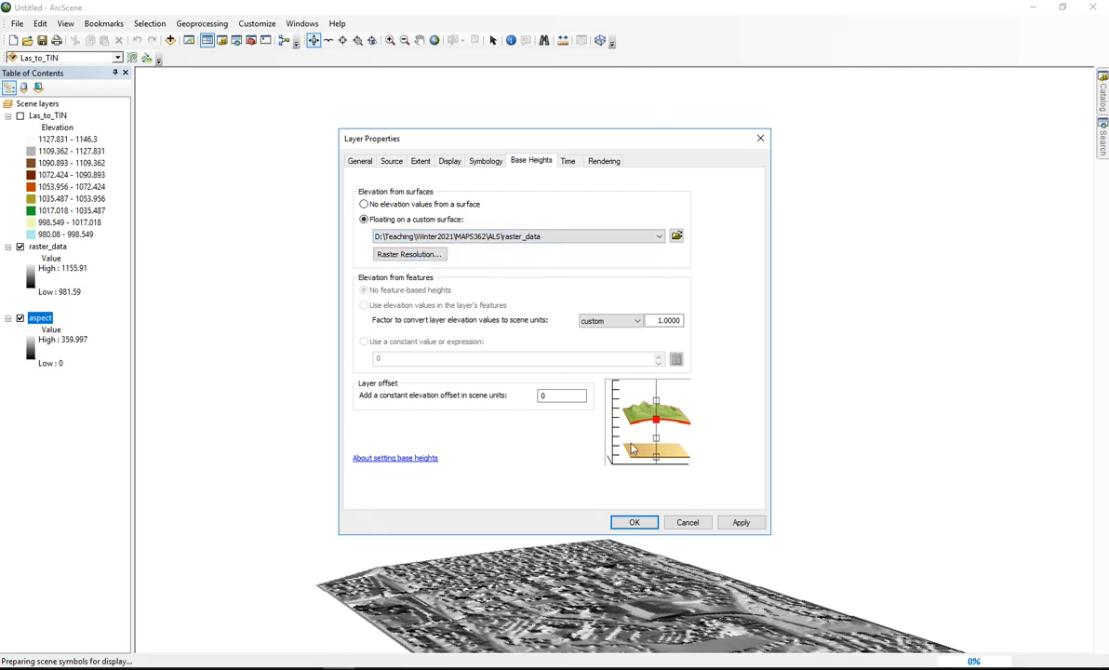
left_click(744, 522)
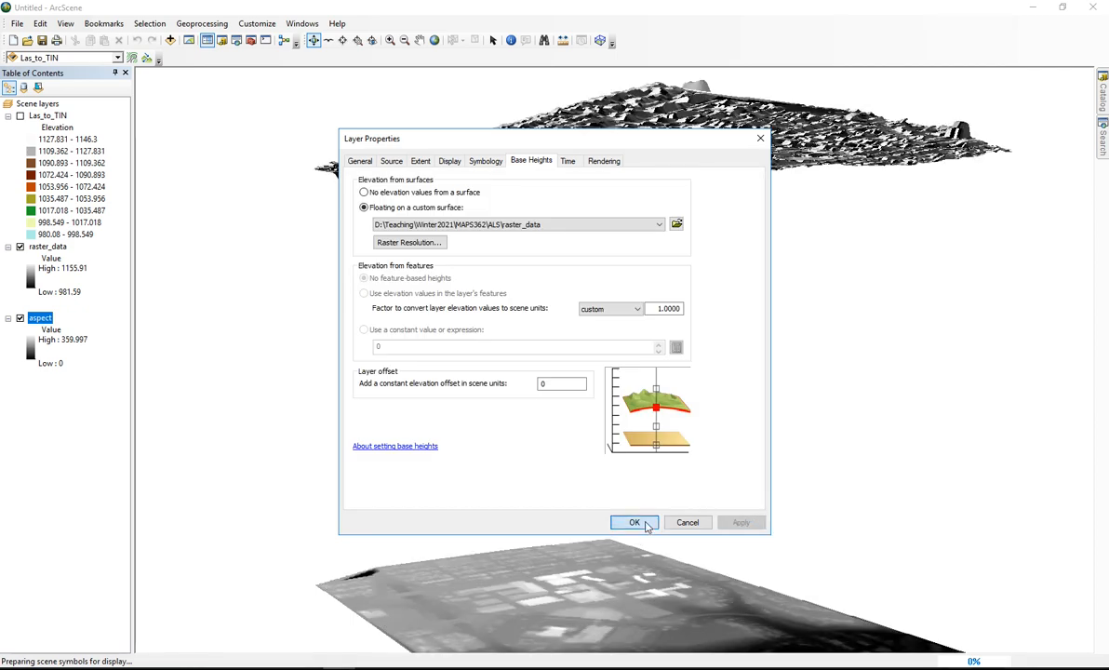
left_click(633, 523)
left_click_drag(597, 265, 685, 352)
left_click_drag(604, 362, 35, 340)
- Apply the multicolour elevation ramp running from light green through orange and brown to white to the aspect layer and inspect it
right_click(45, 320)
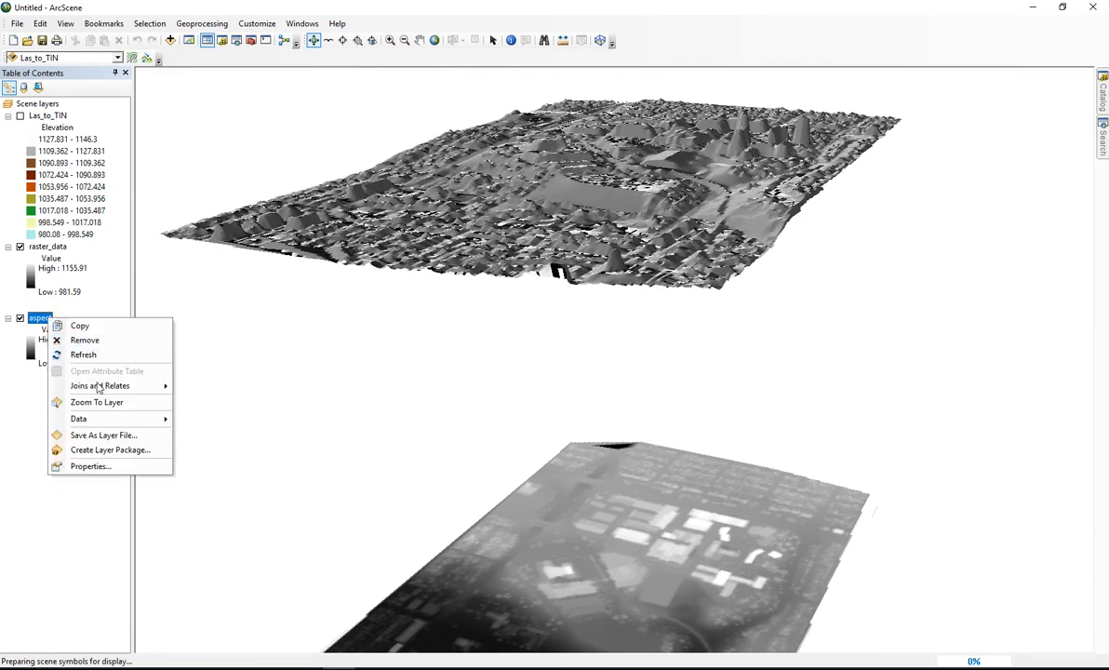
left_click(98, 439)
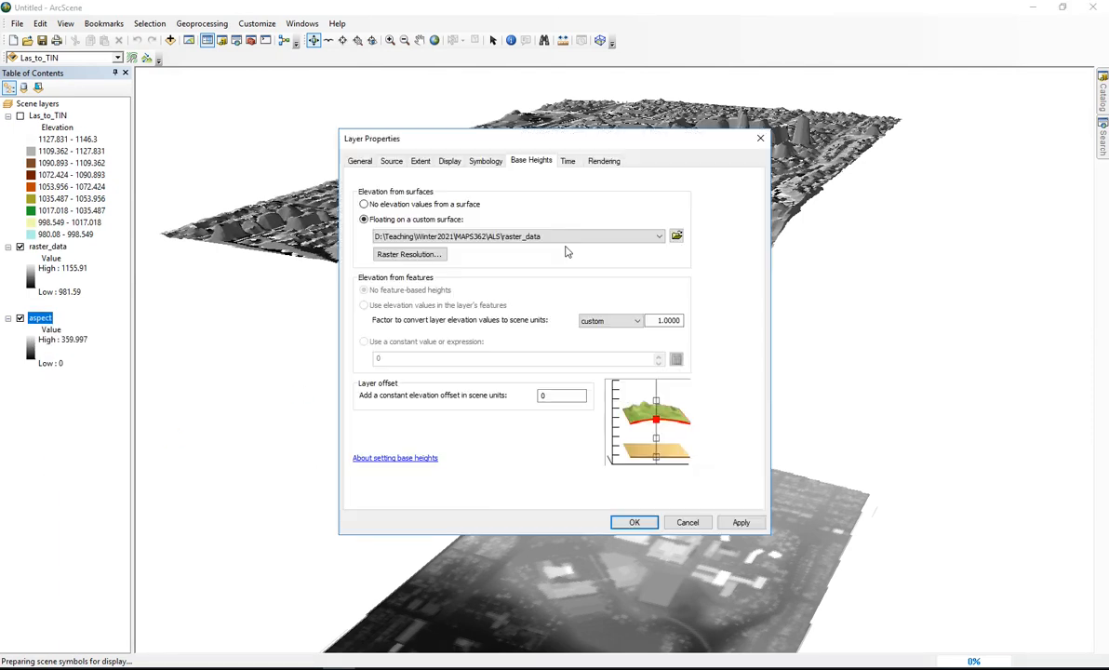
left_click(486, 161)
left_click(695, 291)
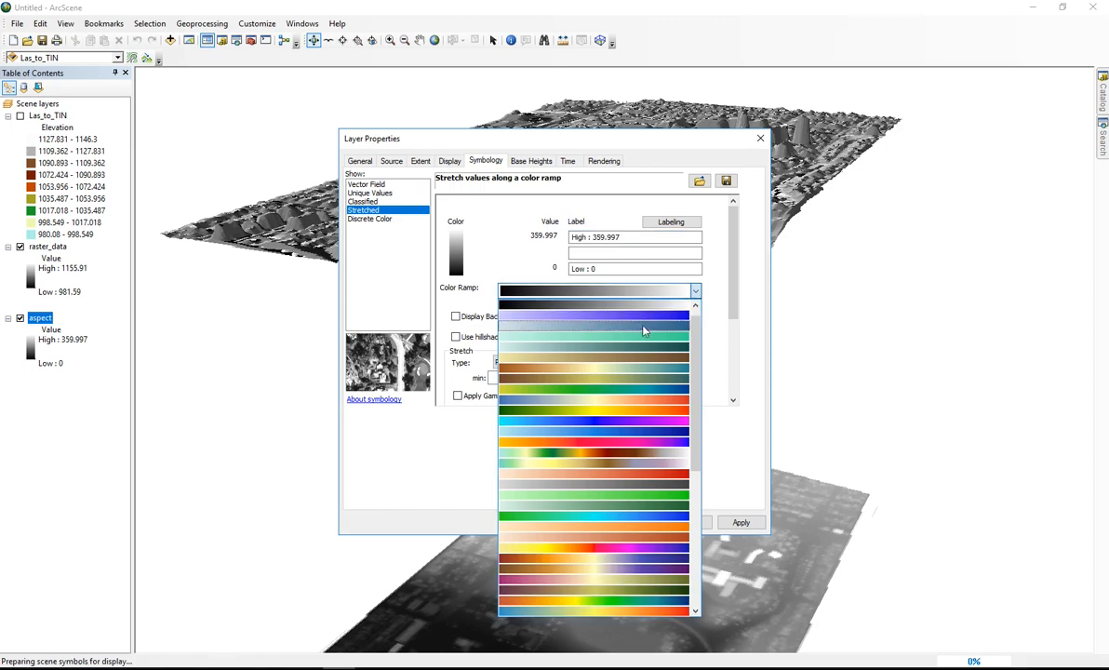
left_click(655, 452)
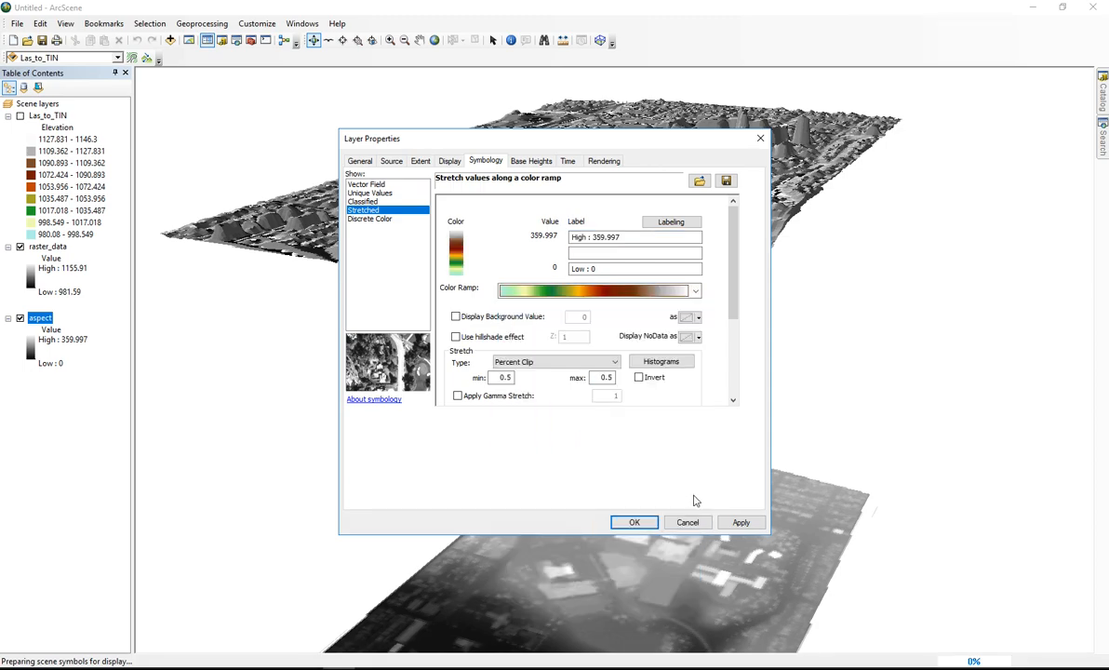
left_click(741, 522)
left_click(639, 525)
left_click_drag(547, 335, 512, 337)
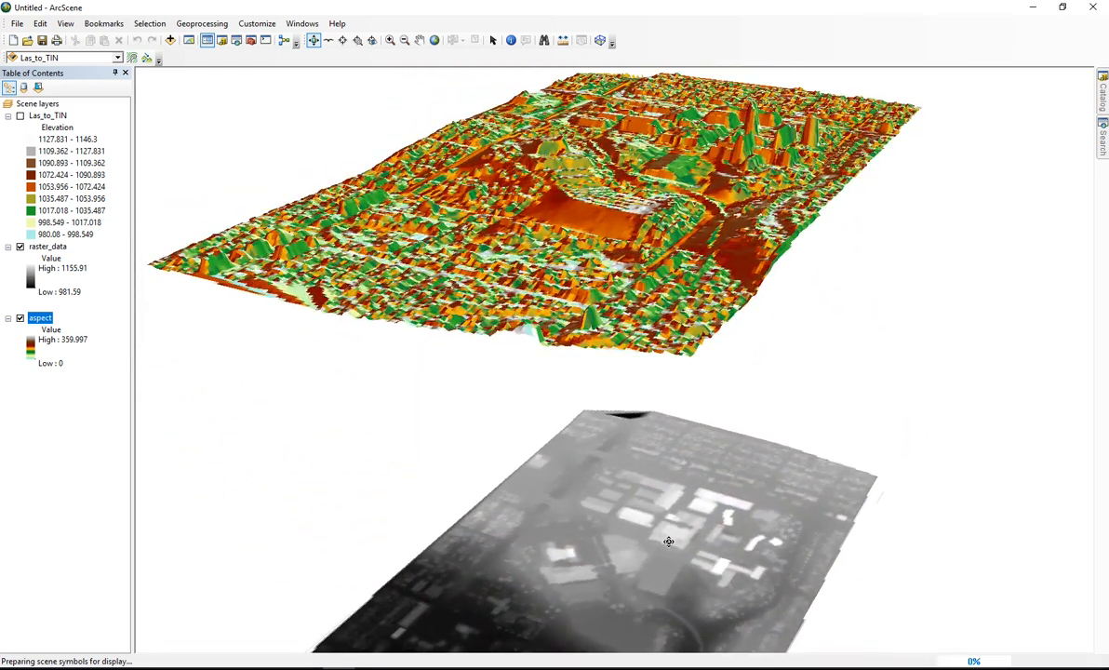
left_click_drag(615, 512, 1009, 187)
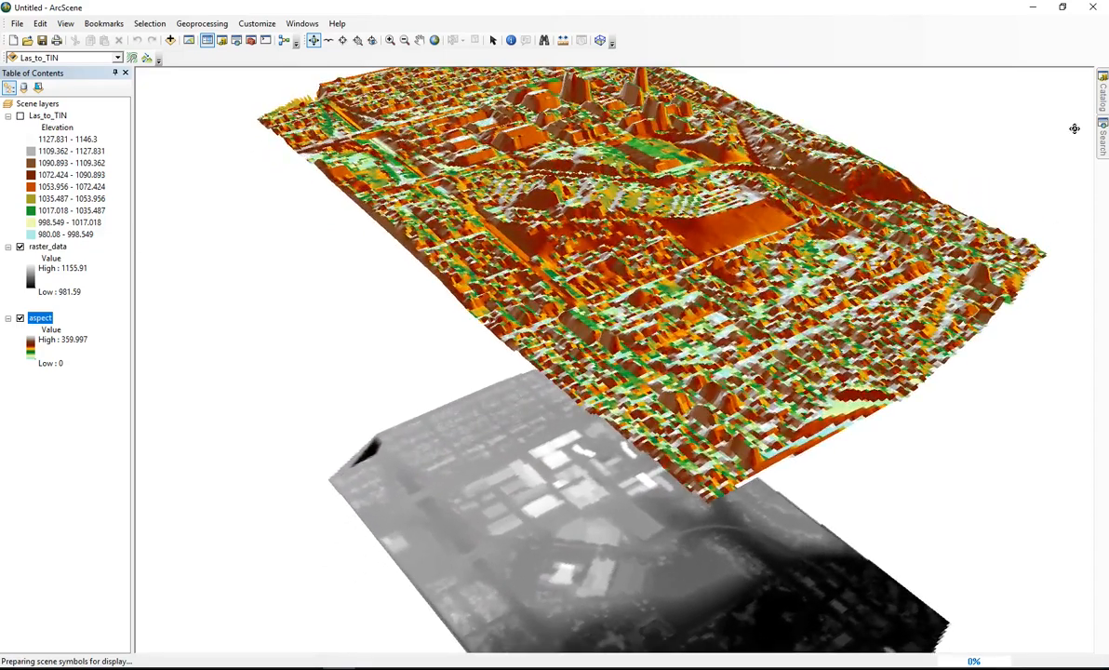
- Add the slope raster from the MAPS362\ALS folder to the scene
mouse_move(1105, 94)
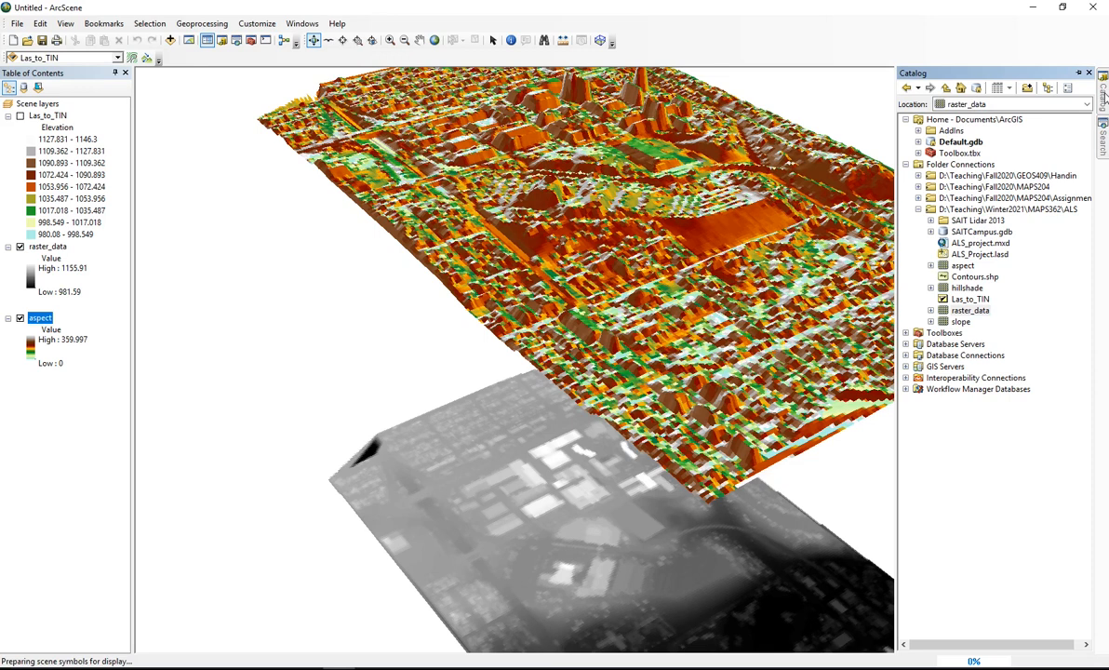
left_click_drag(959, 322, 330, 263)
left_click(19, 318)
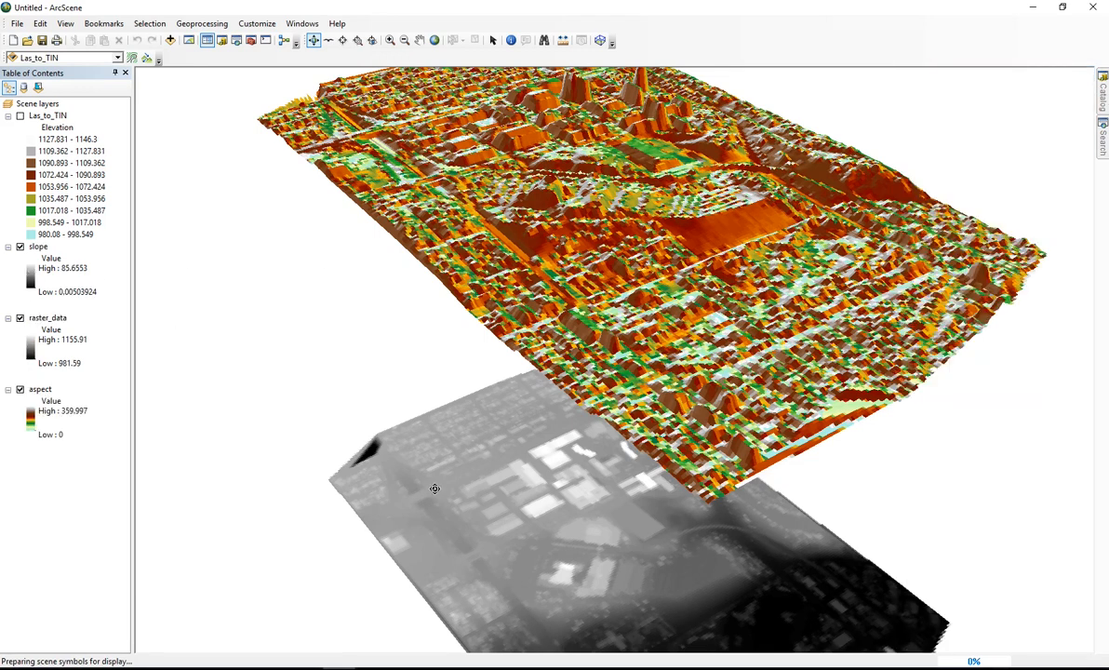
- Set the slope layer's base heights to float on the raster_data custom surface
right_click(38, 248)
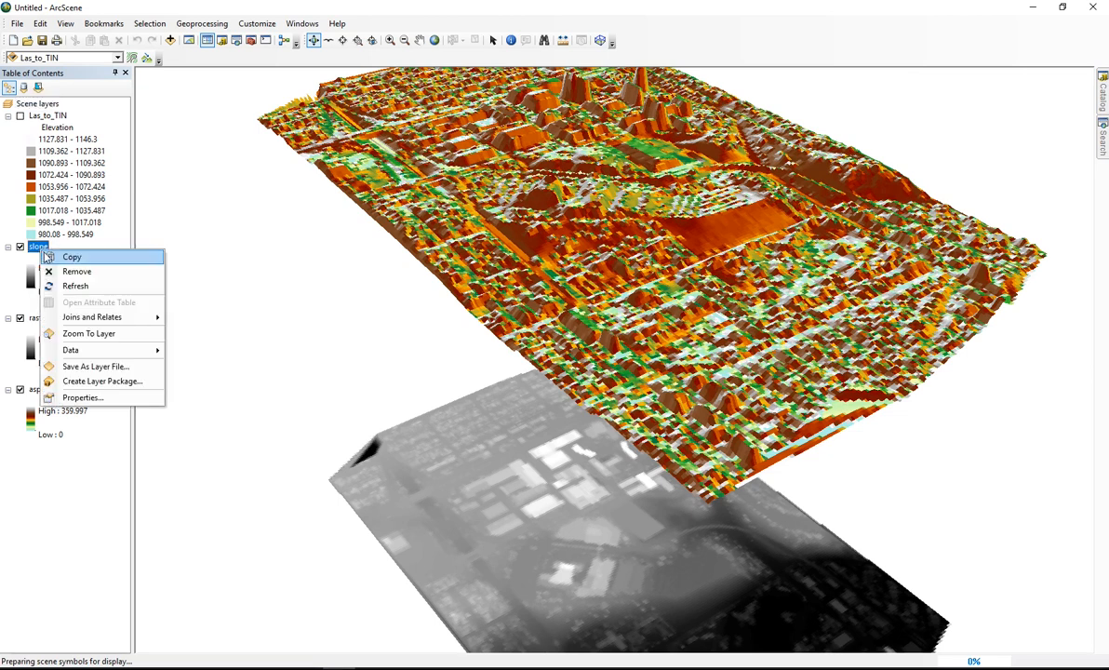
left_click(84, 376)
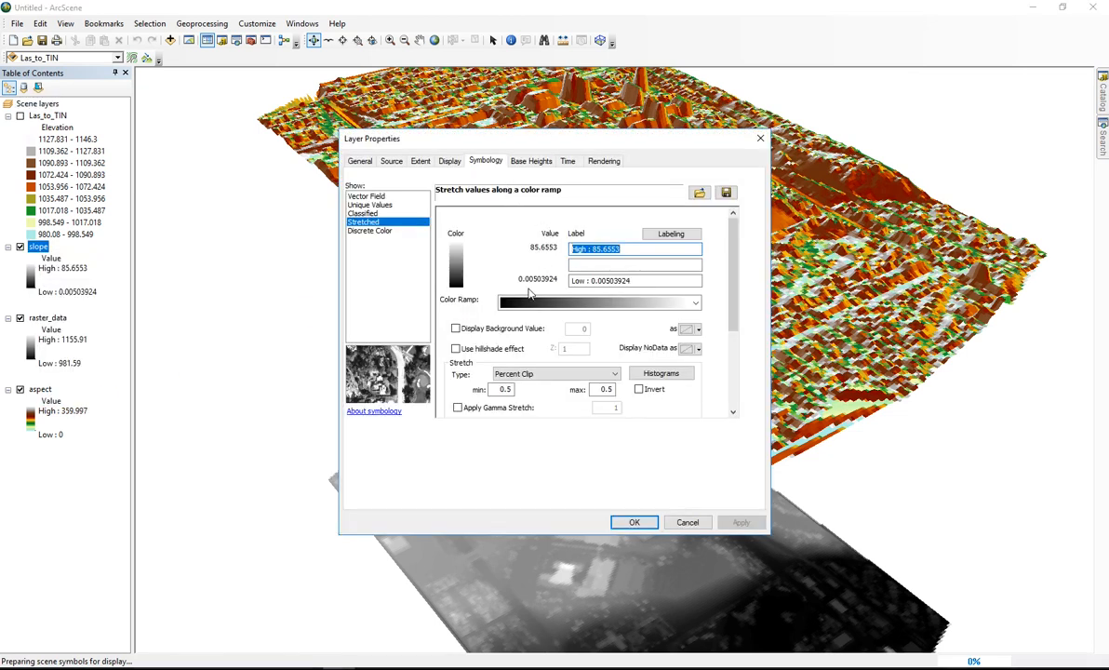
left_click(531, 161)
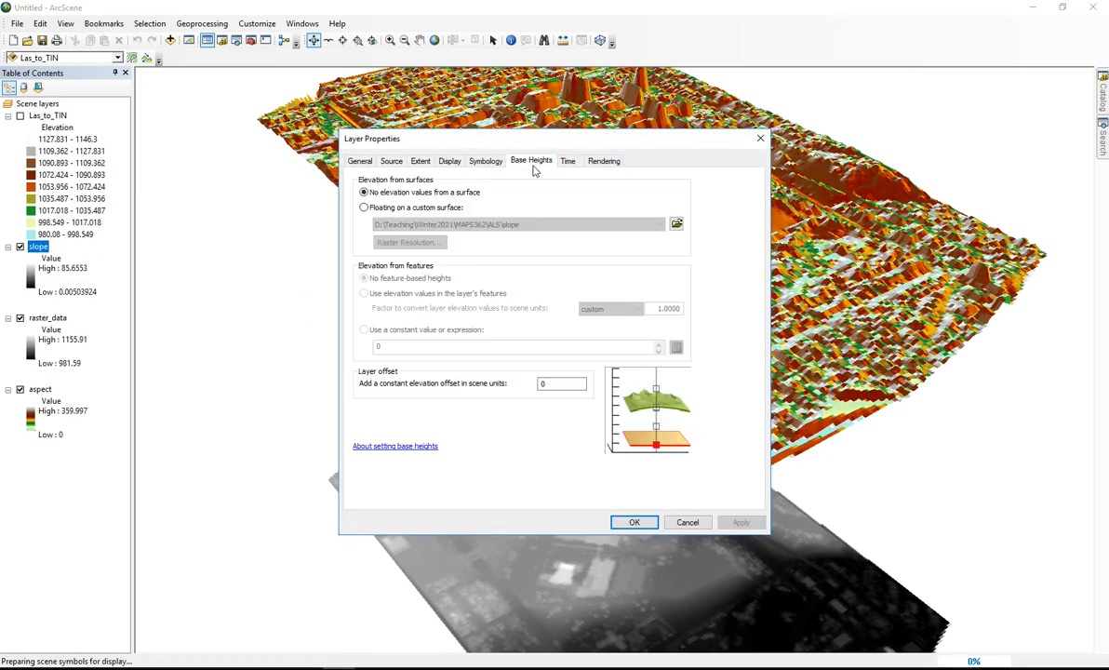
left_click(364, 207)
left_click(582, 225)
left_click(562, 254)
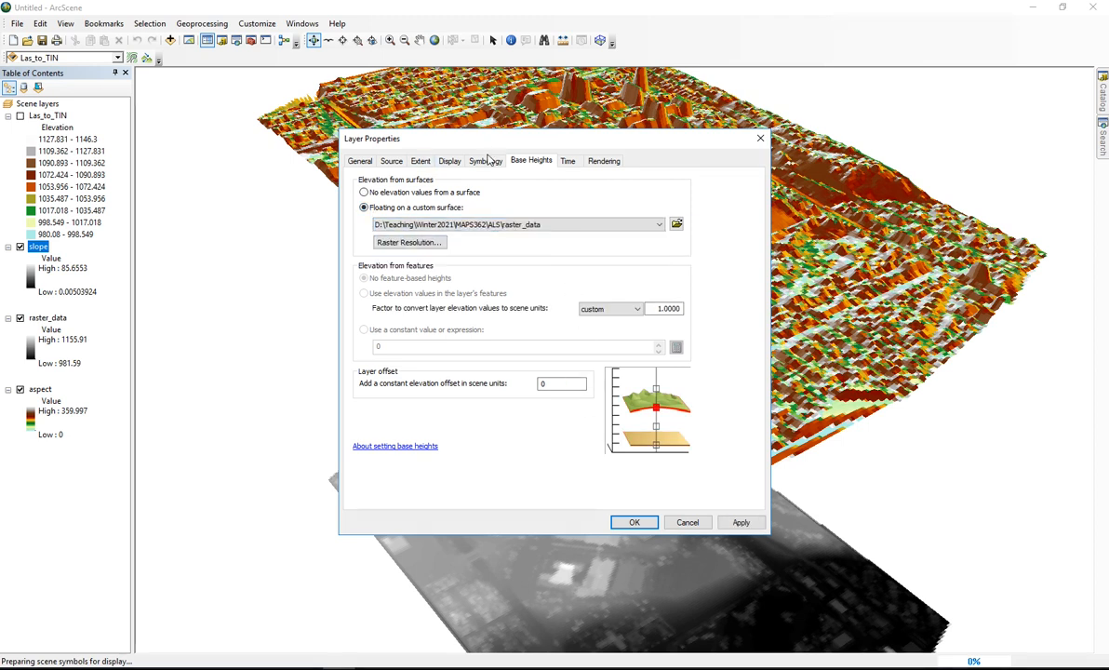
- Give the slope layer the yellow-green-blue colour ramp and apply its layer properties
left_click(486, 161)
left_click(596, 292)
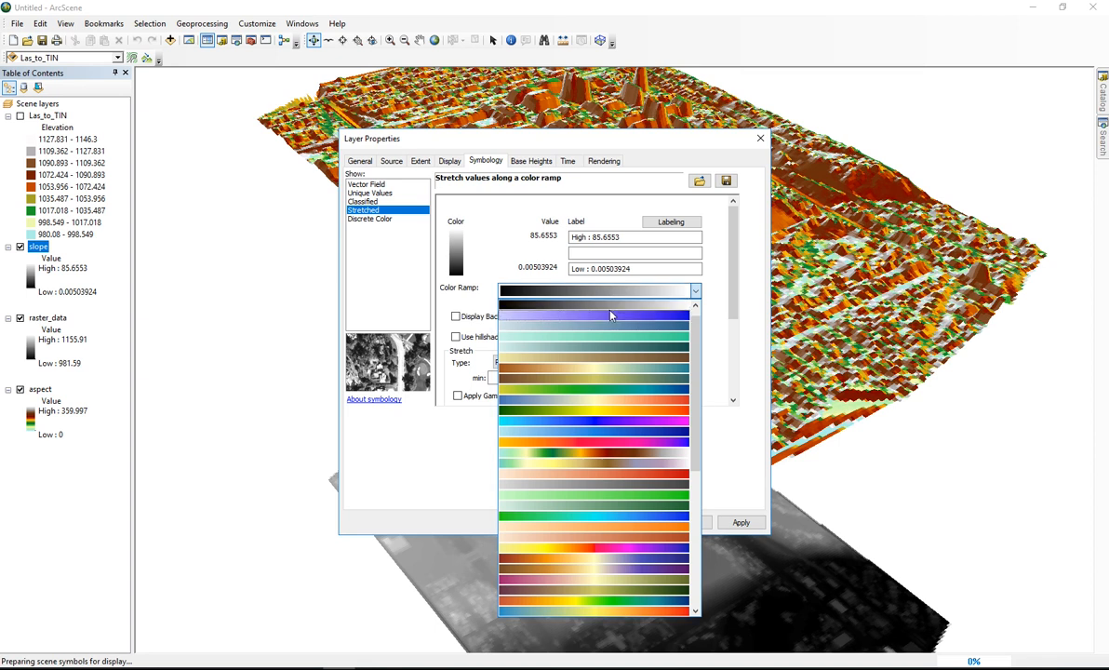
left_click(624, 389)
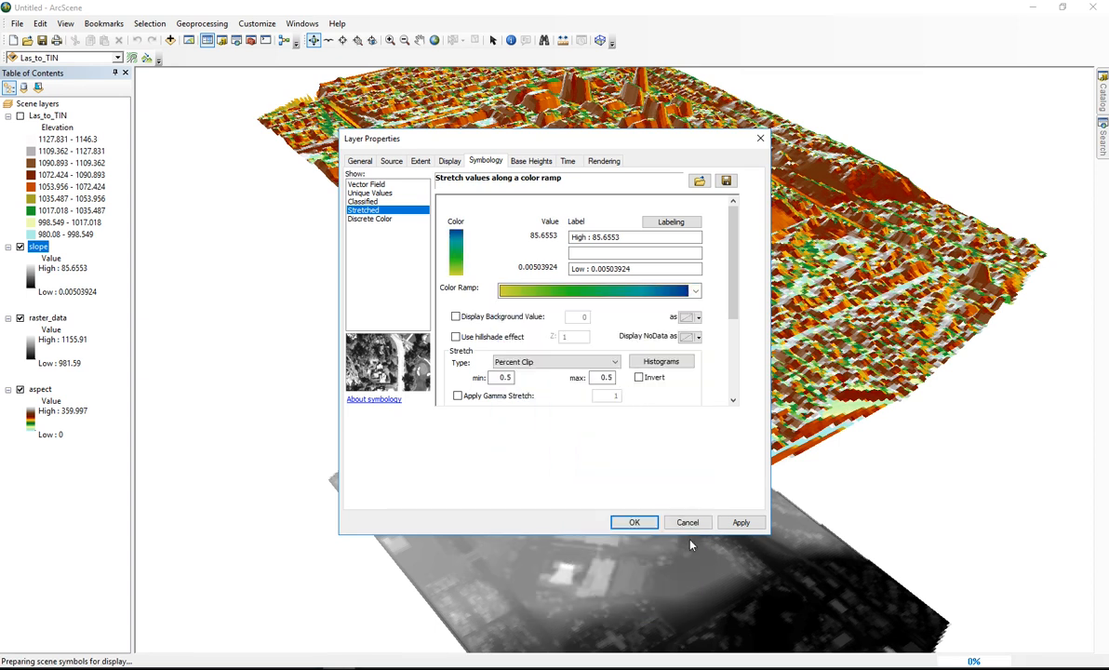
left_click(739, 522)
left_click(634, 522)
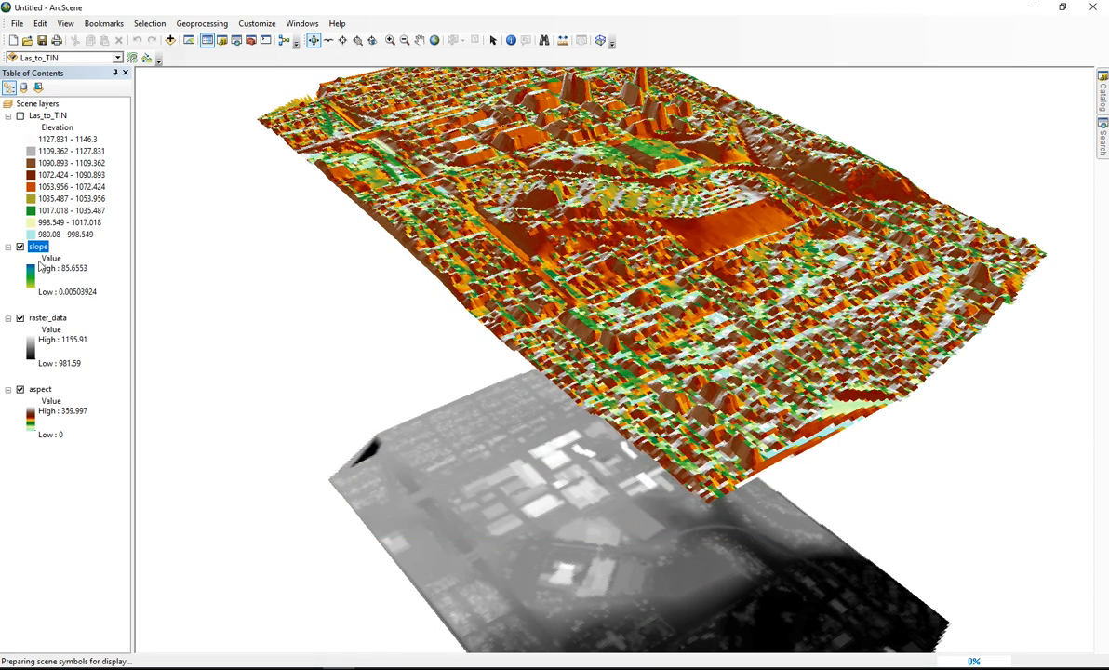
- Hide the aspect and raster_data layers so that only the slope layer is displayed in the scene
left_click(20, 389)
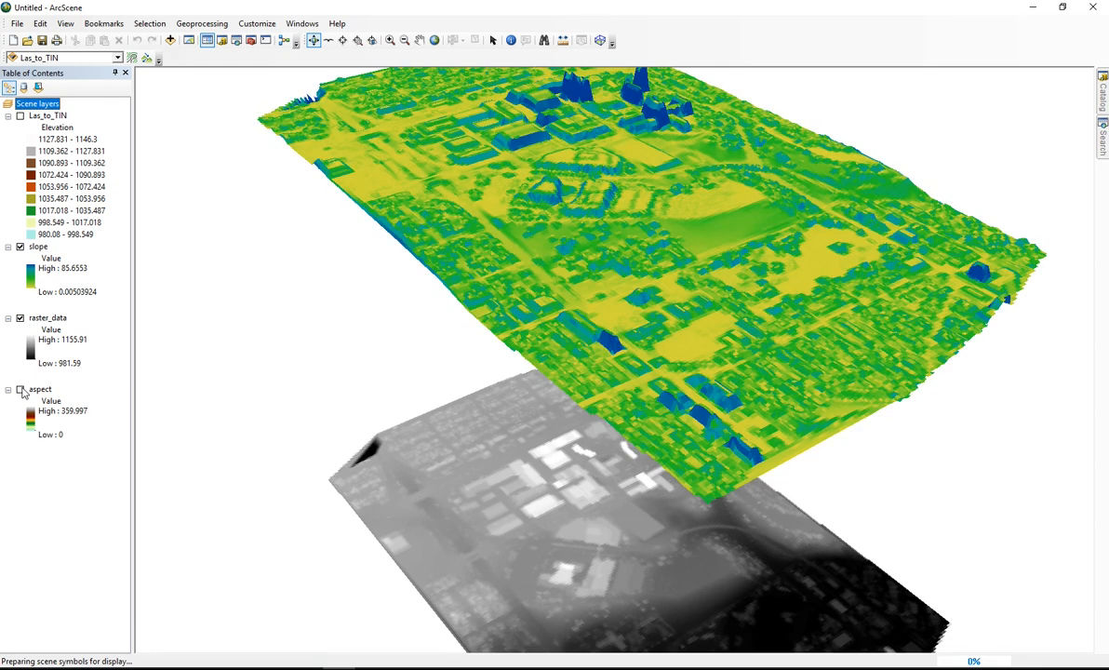
left_click_drag(684, 203, 524, 220)
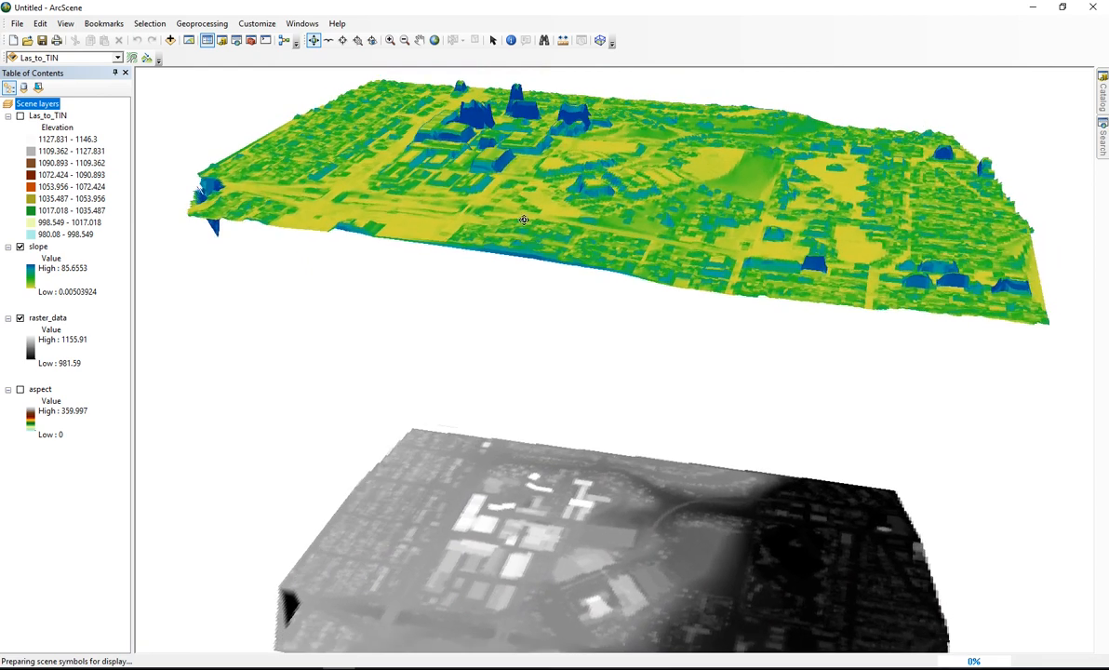
left_click(20, 318)
- Examine the draped slope surface in 3D from several angles, including its tall buildings and outer edges
left_click_drag(640, 159, 483, 326)
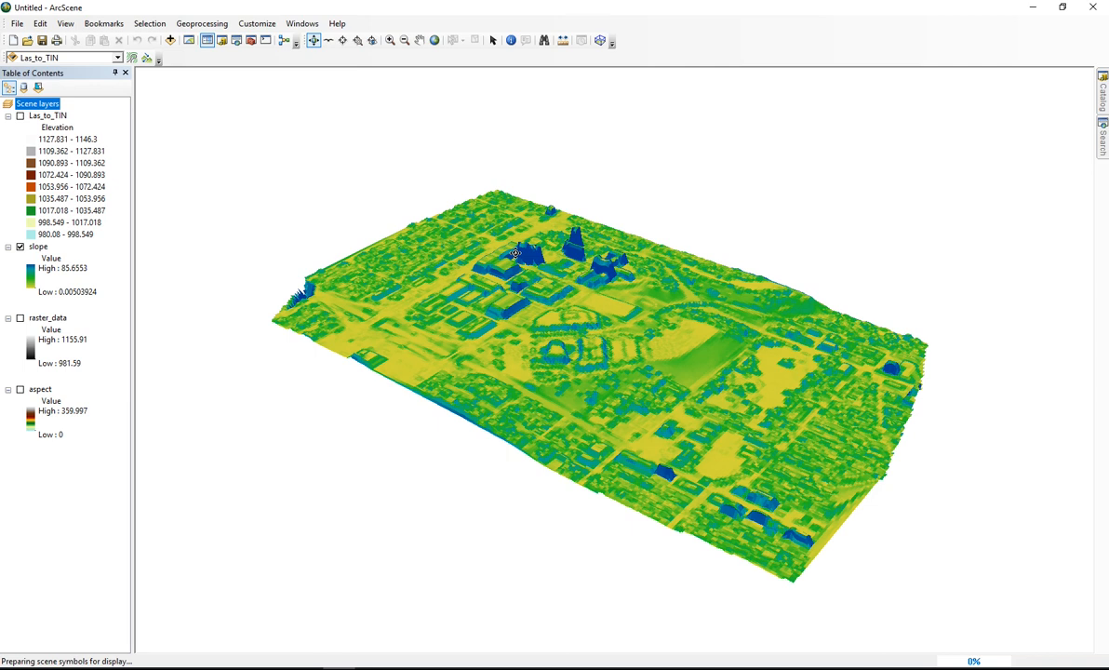
left_click_drag(764, 398, 1013, 364)
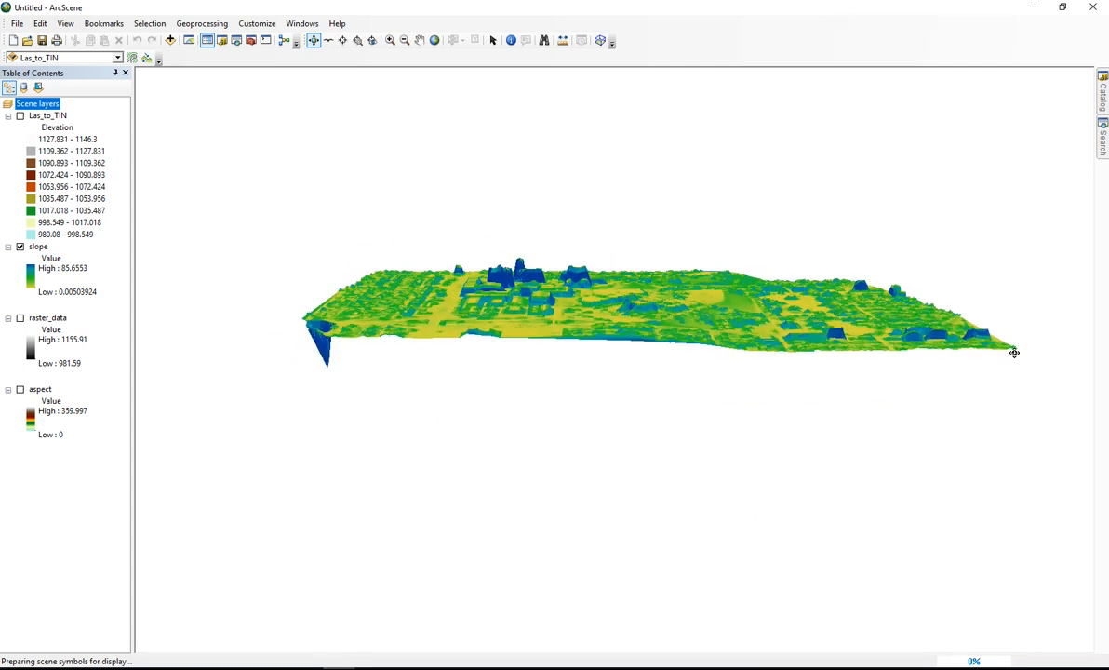
left_click_drag(702, 325, 633, 402)
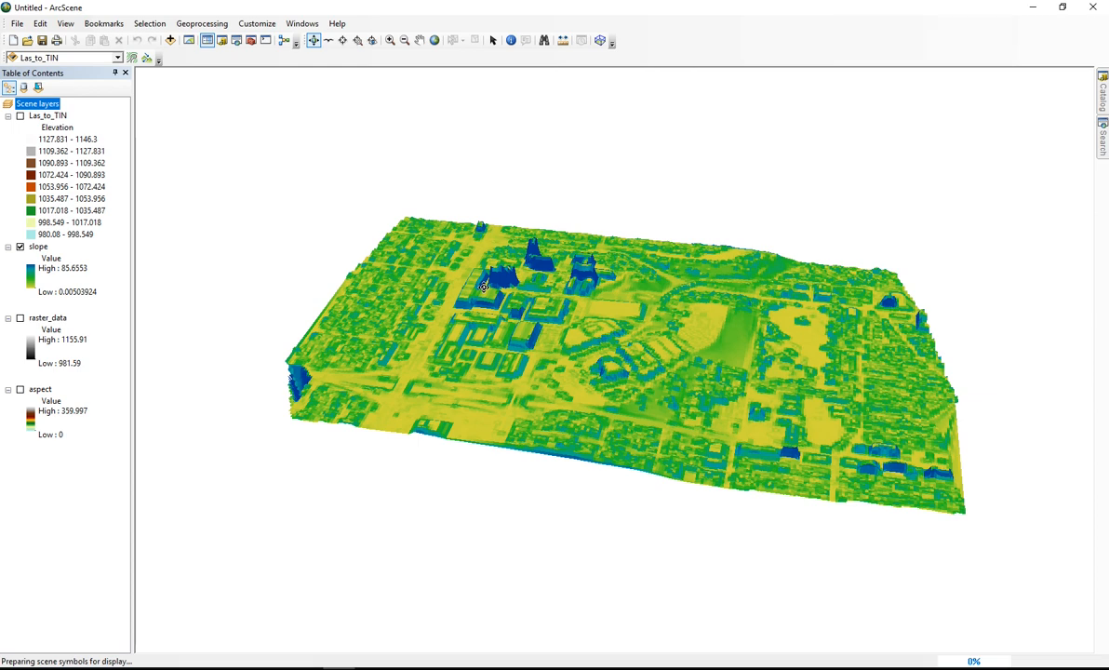
left_click_drag(471, 283, 437, 290)
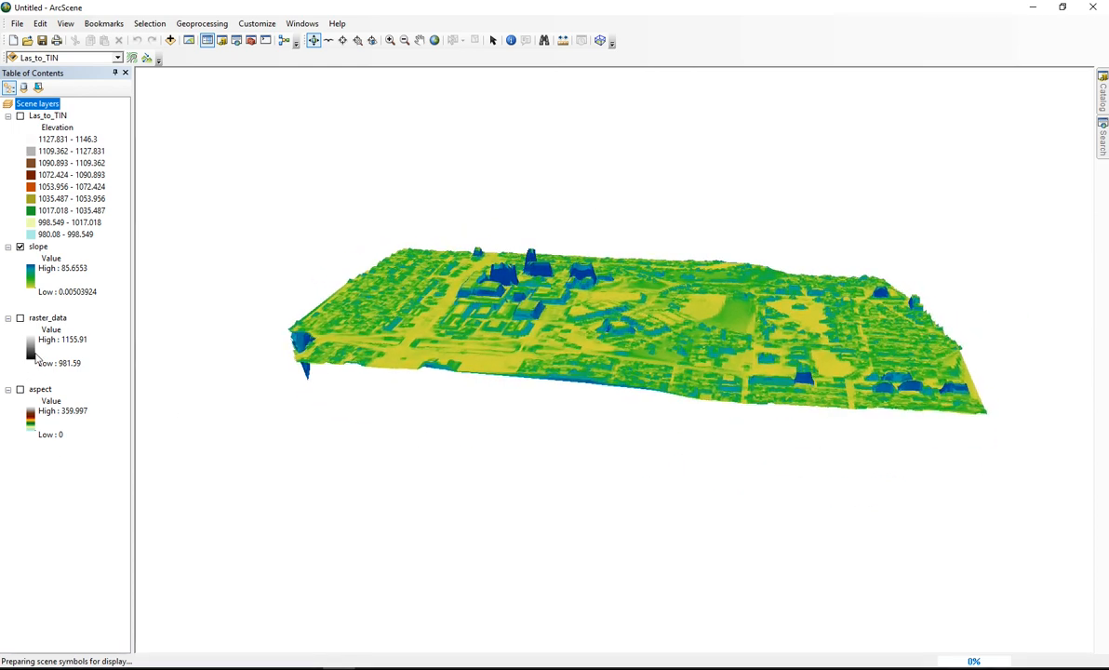
left_click_drag(714, 339, 601, 333)
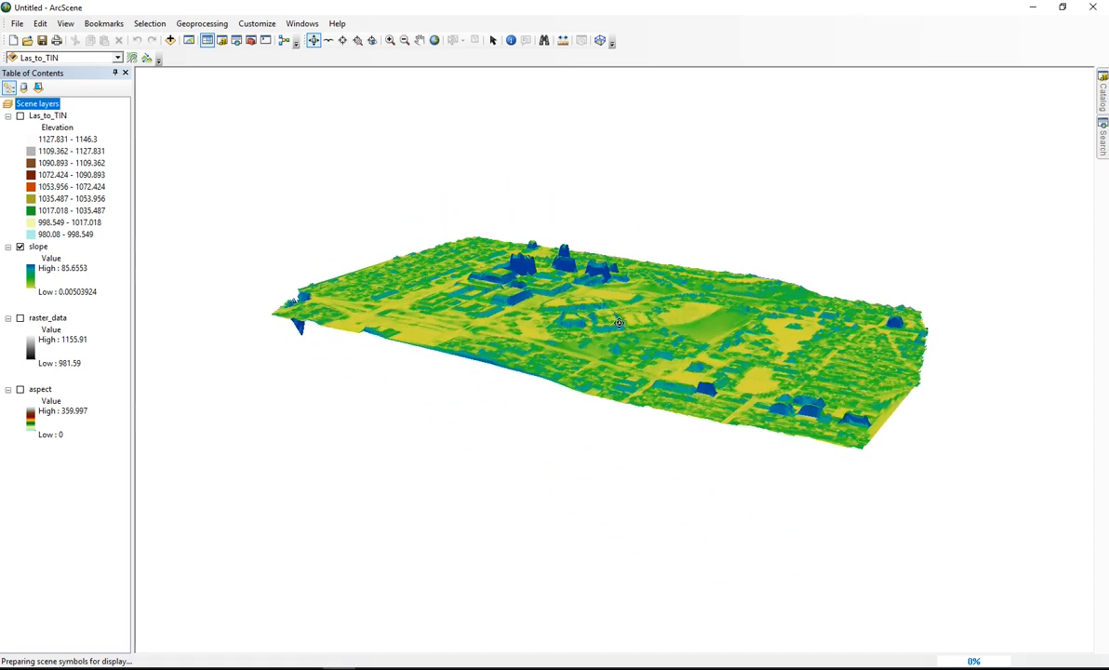
left_click_drag(658, 431, 624, 339)
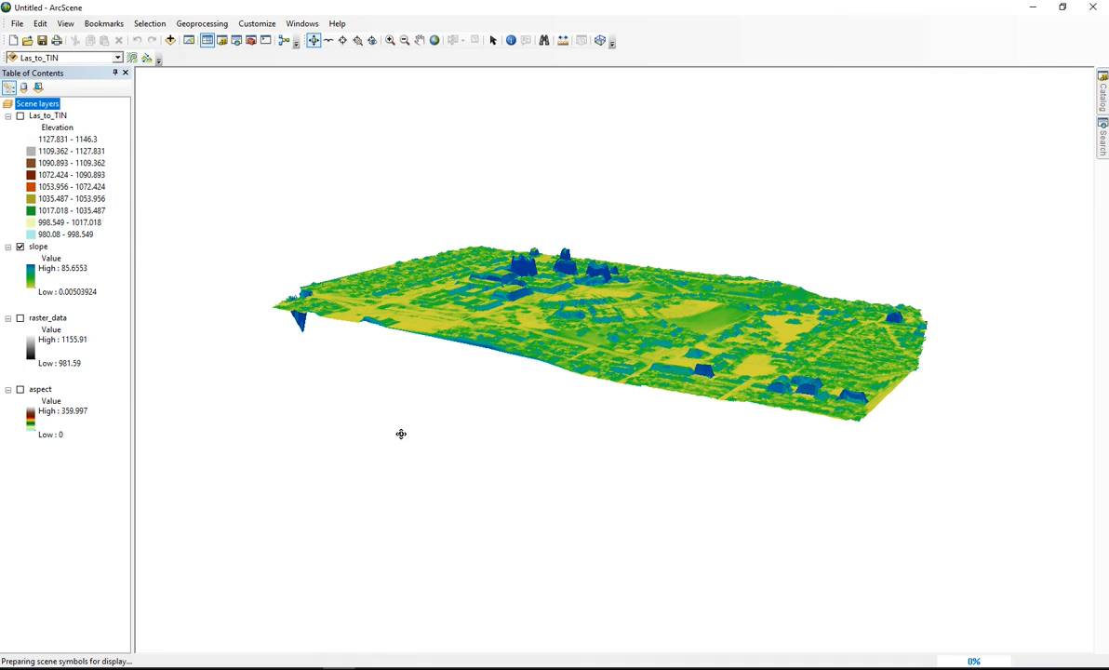
left_click_drag(511, 360, 601, 314)
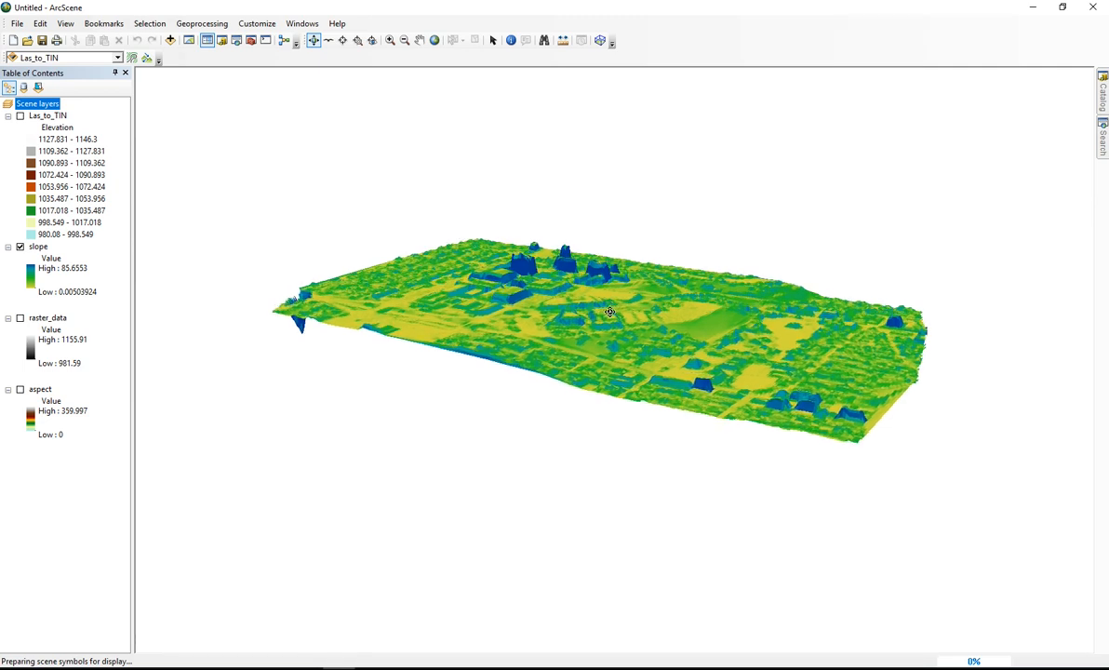